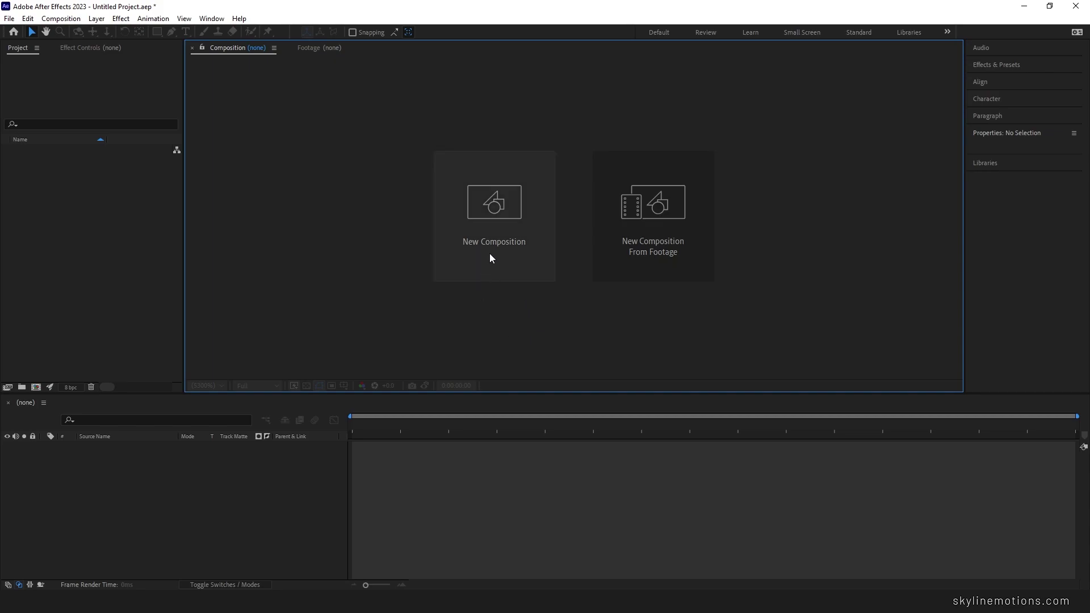
- Create a new 1920 x 1080, 60 fps composition named Main with a duration of 6 seconds
{"action": "left_click", "coordinate": [61, 19]}
{"action": "left_click", "coordinate": [102, 33]}
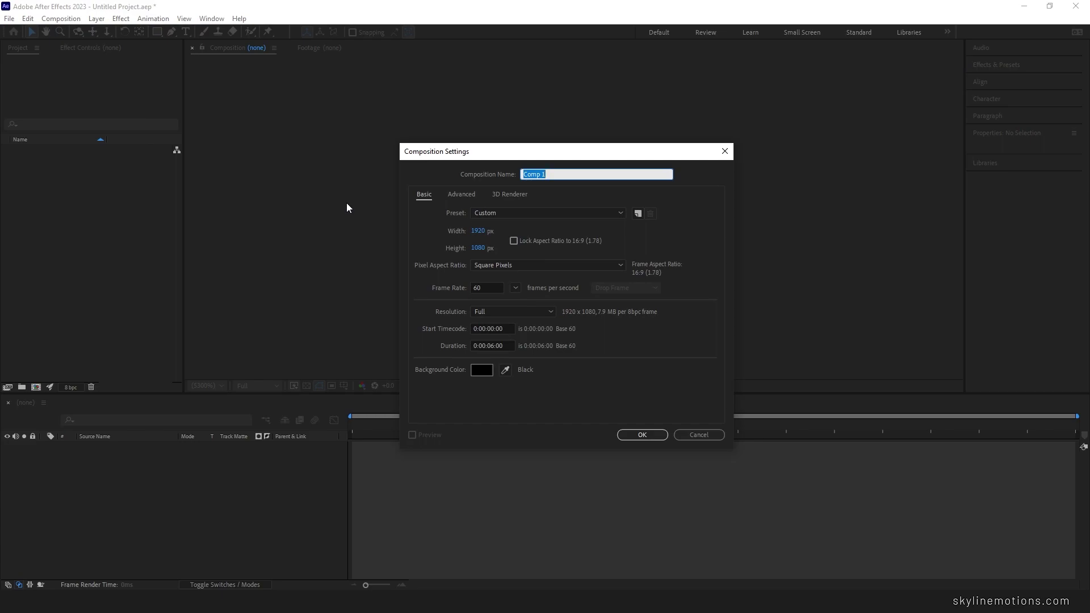
{"action": "type", "text": "Main"}
{"action": "left_click", "coordinate": [638, 434]}
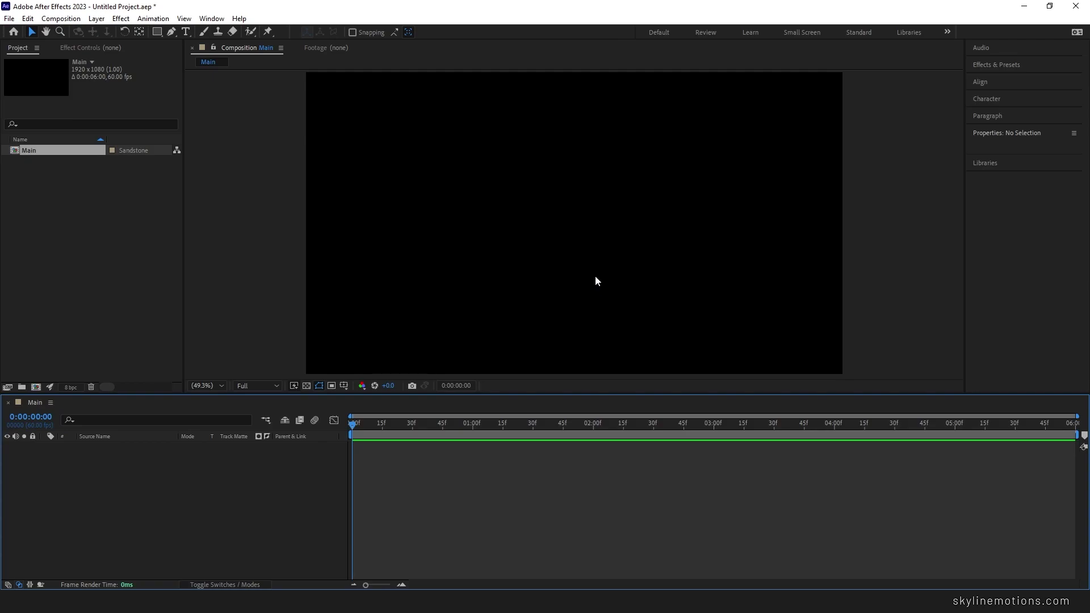
- Add a white, full-size solid layer named BG to the Main composition
{"action": "left_click", "coordinate": [97, 18]}
{"action": "mouse_move", "coordinate": [114, 31]}
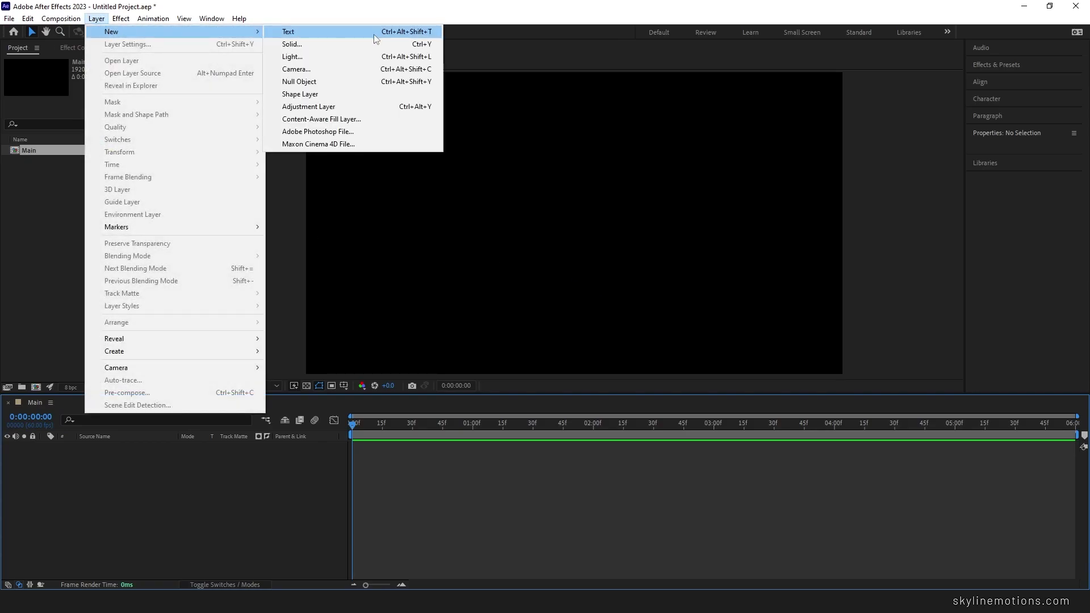
{"action": "left_click", "coordinate": [335, 44]}
{"action": "type", "text": "B"}
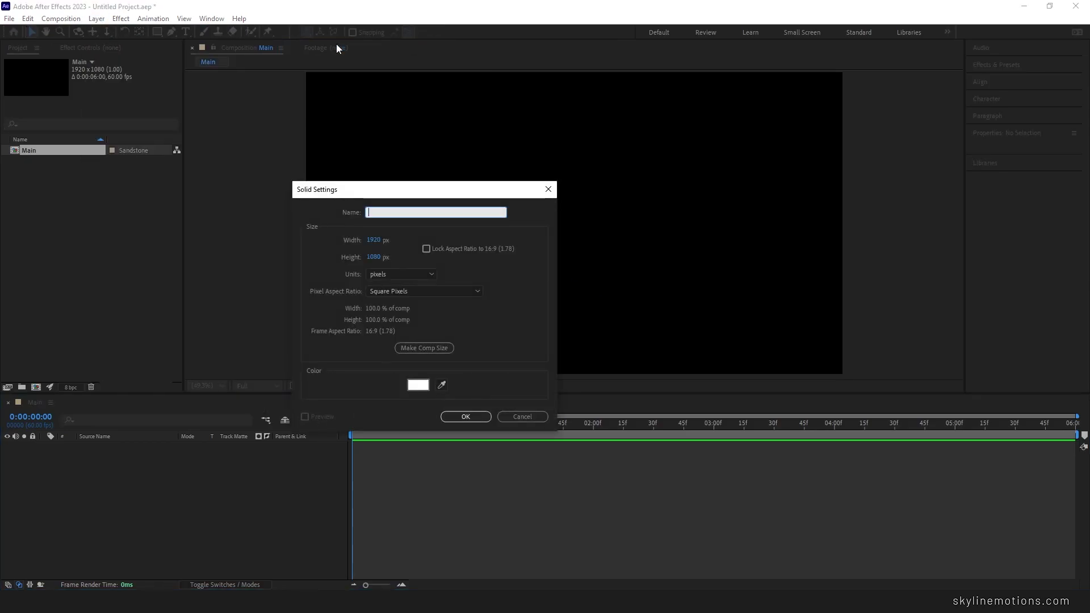
{"action": "type", "text": "G"}
{"action": "left_click", "coordinate": [465, 416]}
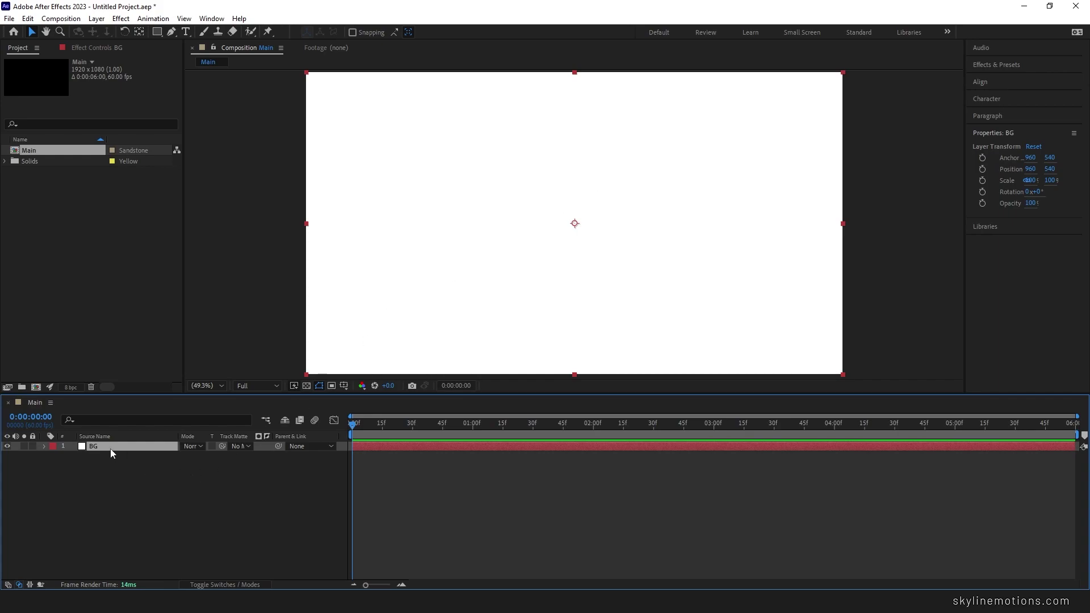
- Add a full-frame rectangular mask to the BG solid and set a Mask Path keyframe at 0:00:01:00
{"action": "key", "text": "ctrl"}
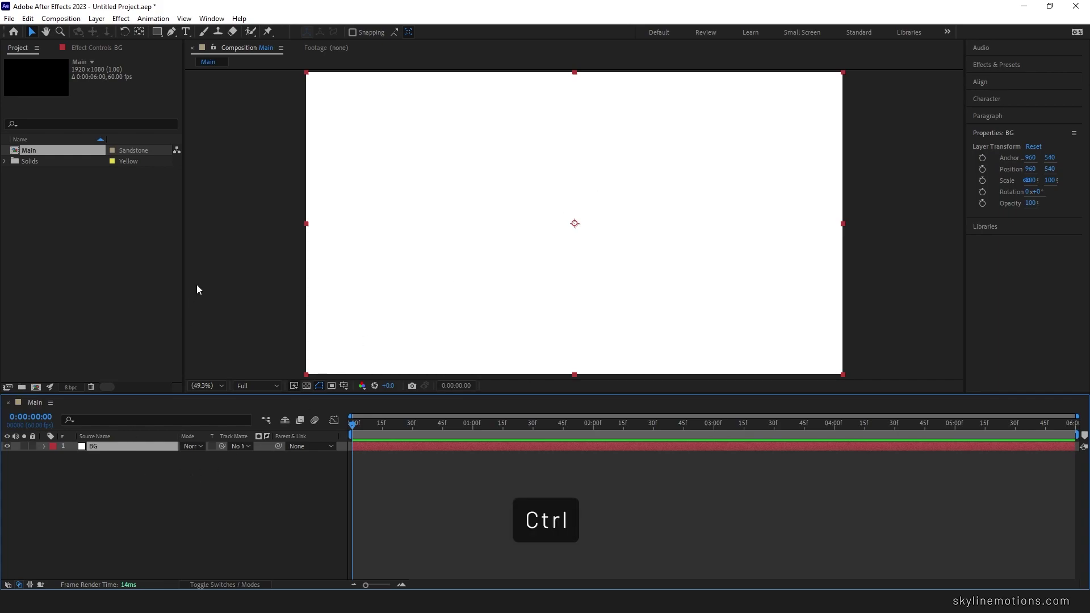
{"action": "double_click", "coordinate": [157, 33]}
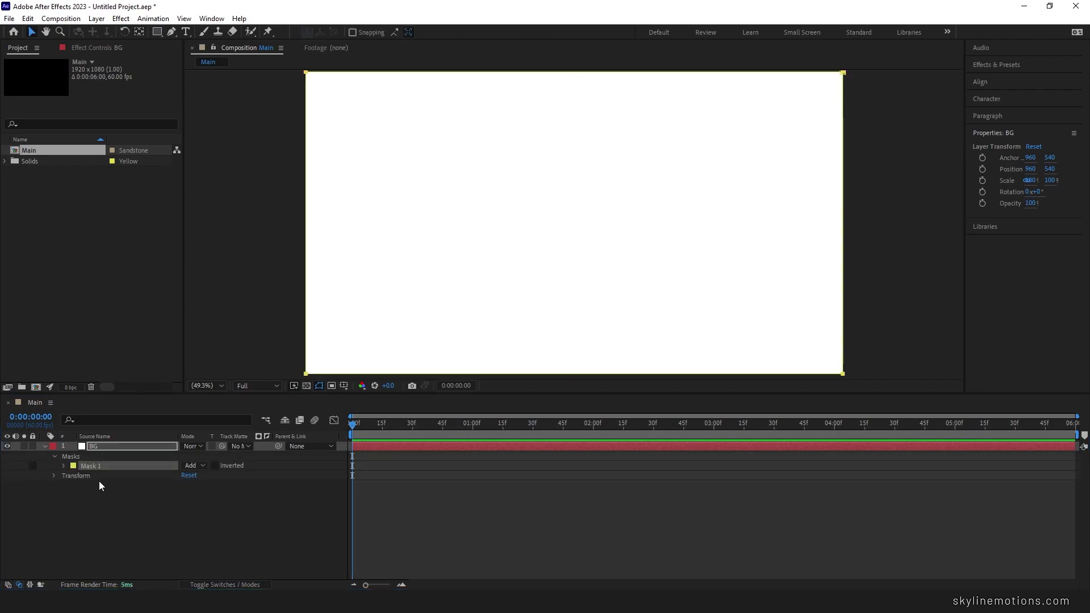
{"action": "left_click", "coordinate": [64, 465]}
{"action": "key", "text": "m"}
{"action": "key", "text": "m"}
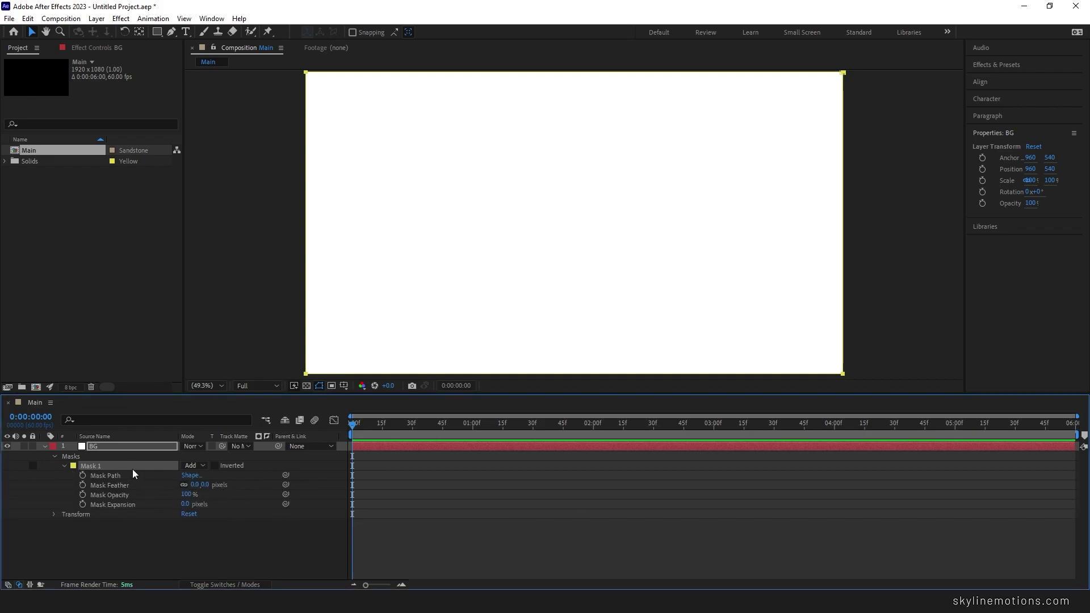
{"action": "left_click_drag", "start_coordinate": [450, 422], "coordinate": [472, 429]}
{"action": "left_click", "coordinate": [83, 475]}
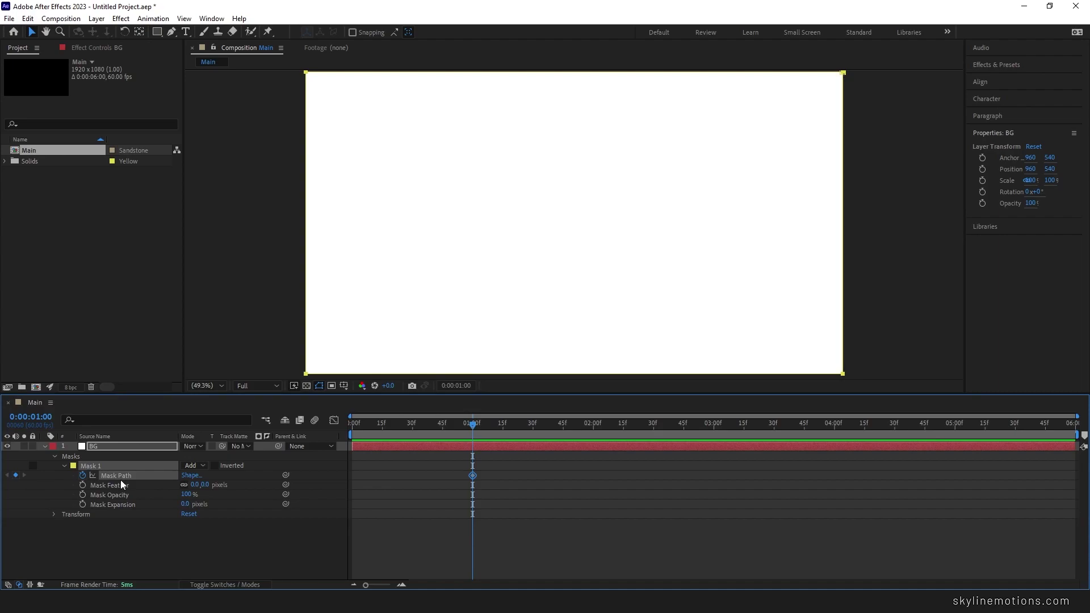
- At 0:00:00:00, move the mask's two right-hand points to the frame's left edge so the mask collapses to zero width
{"action": "left_click_drag", "start_coordinate": [453, 426], "coordinate": [339, 435]}
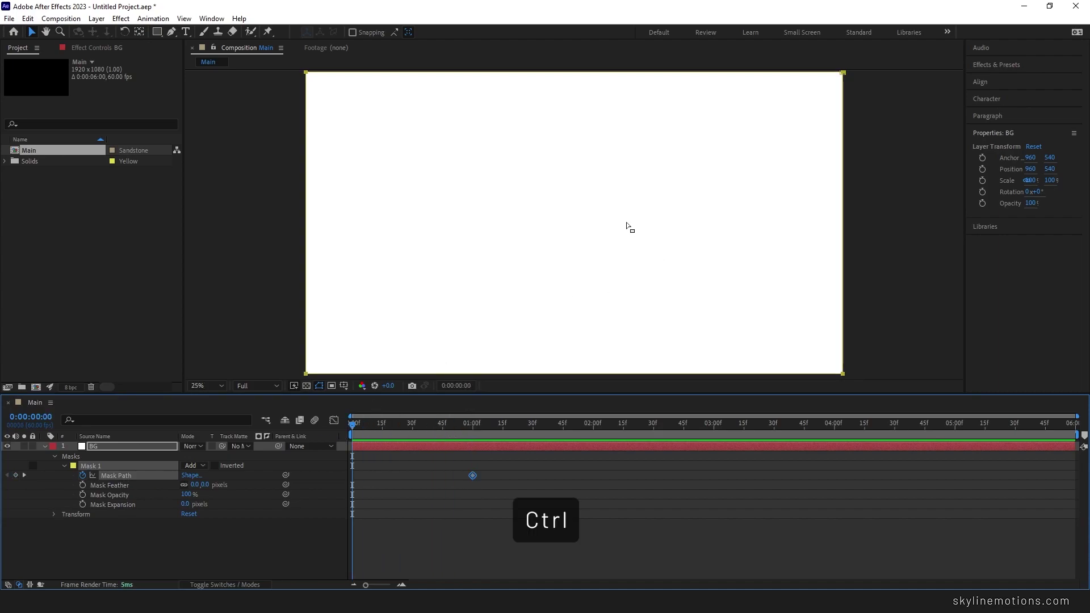
{"action": "scroll", "coordinate": [630, 227], "scroll_direction": "down", "scroll_amount": 2}
{"action": "left_click_drag", "start_coordinate": [733, 130], "coordinate": [678, 319]}
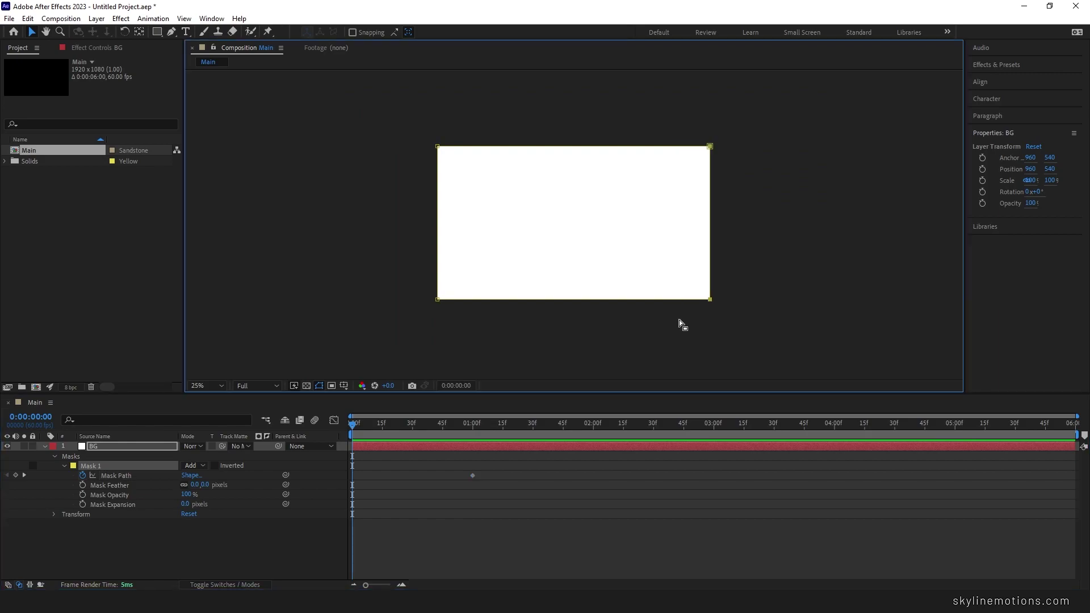
{"action": "key", "text": "shift"}
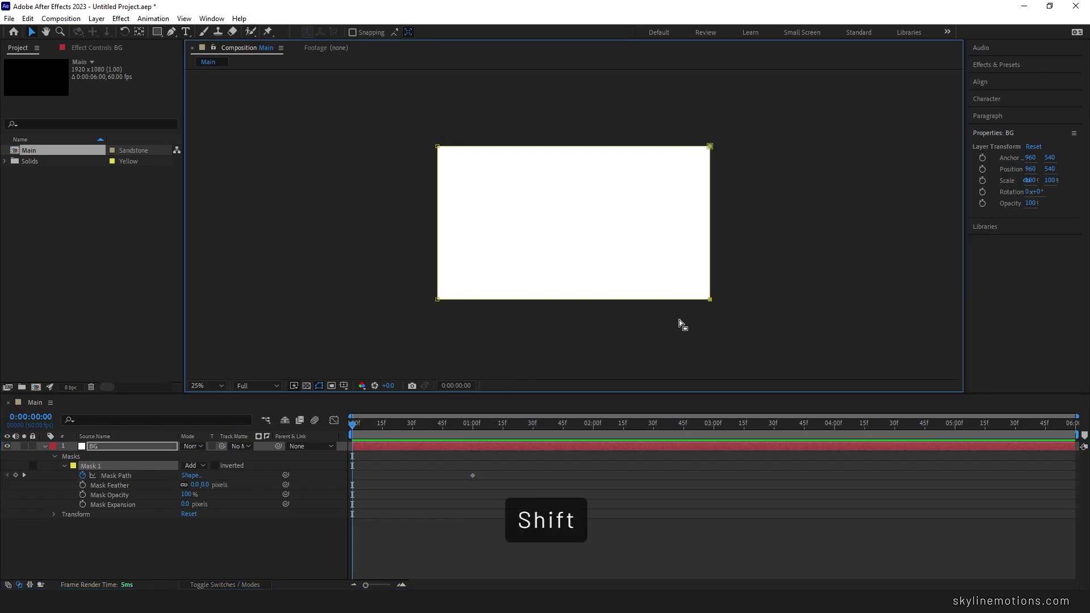
{"action": "key", "text": "shift+Left"}
{"action": "key", "text": "shift+Left"}
{"action": "key", "text": "shift+Left"}
{"action": "key", "text": "shift+Left"}
{"action": "key", "text": "shift+Left"}
{"action": "key", "text": "shift+Left"}
{"action": "key", "text": "shift+Left"}
{"action": "key", "text": "shift+Left"}
{"action": "key", "text": "shift+Left"}
{"action": "key", "text": "shift+Left"}
{"action": "key", "text": "shift+Left"}
{"action": "key", "text": "shift+Left"}
{"action": "key", "text": "shift+Left"}
{"action": "key", "text": "shift+Left"}
{"action": "key", "text": "shift+Left"}
{"action": "key", "text": "shift+Left"}
{"action": "key", "text": "shift+Left"}
{"action": "key", "text": "shift+Left"}
{"action": "key", "text": "shift+Left"}
{"action": "key", "text": "shift+Left"}
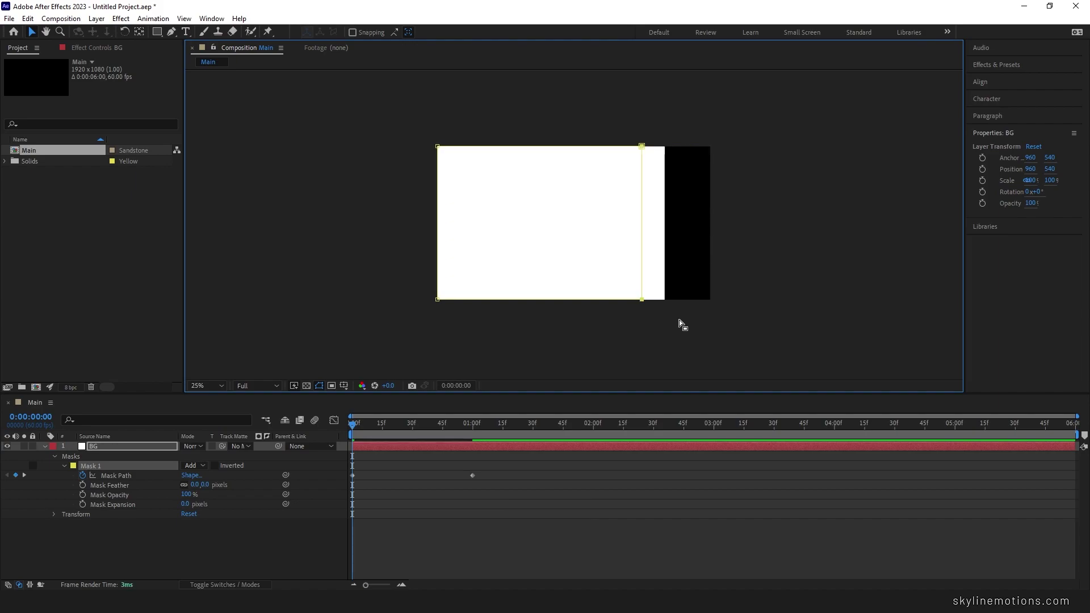
{"action": "key", "text": "shift+Left"}
{"action": "key", "text": "shift+Left"}
{"action": "key", "text": "shift+Left"}
{"action": "key", "text": "shift+Left"}
{"action": "key", "text": "shift+Left"}
{"action": "key", "text": "shift+Left"}
{"action": "key", "text": "shift+Left"}
{"action": "key", "text": "shift+Left"}
{"action": "key", "text": "shift+Left"}
{"action": "key", "text": "shift+Left"}
{"action": "key", "text": "shift+Left"}
{"action": "key", "text": "shift+Left"}
{"action": "key", "text": "shift+Left"}
{"action": "key", "text": "shift+Left"}
{"action": "key", "text": "shift+Left"}
{"action": "key", "text": "shift+Left"}
{"action": "key", "text": "shift+Left"}
{"action": "key", "text": "shift+Left"}
{"action": "key", "text": "shift+Left"}
{"action": "key", "text": "shift+Left"}
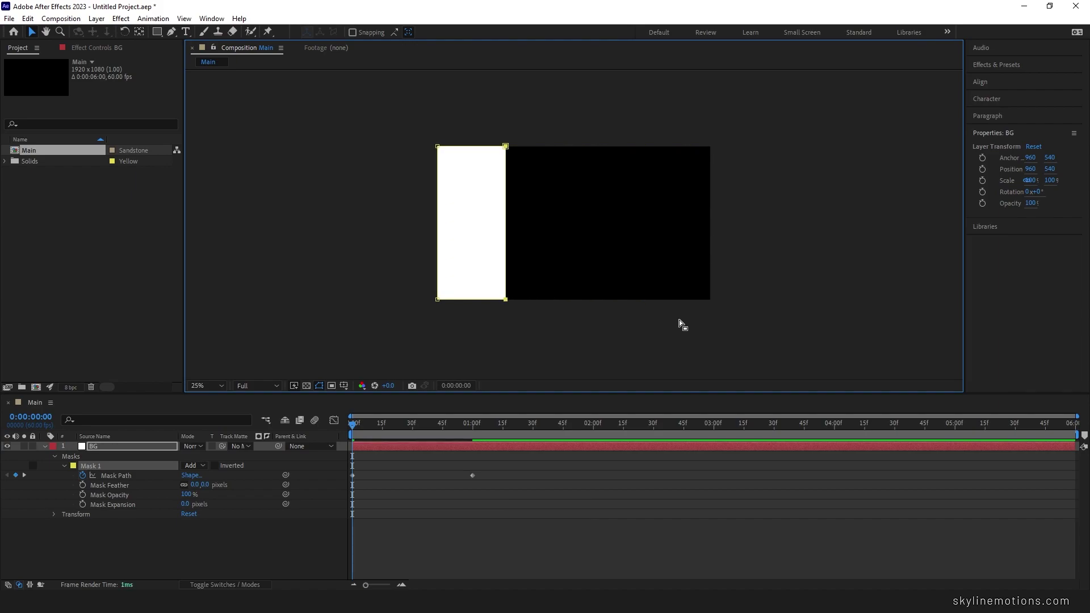
{"action": "key", "text": "shift+Left"}
{"action": "key", "text": "shift+Left"}
{"action": "key", "text": "shift+Left"}
{"action": "key", "text": "shift+Left"}
{"action": "key", "text": "shift+Left"}
{"action": "key", "text": "shift+Left"}
{"action": "key", "text": "shift+Left"}
{"action": "key", "text": "shift+Left"}
{"action": "key", "text": "shift+Left"}
{"action": "key", "text": "shift+Left"}
{"action": "key", "text": "shift+Left"}
{"action": "key", "text": "shift+Left"}
{"action": "key", "text": "shift+Left"}
{"action": "key", "text": "shift+Left"}
{"action": "key", "text": "shift+Left"}
{"action": "key", "text": "shift+Left"}
{"action": "key", "text": "shift+Left"}
{"action": "key", "text": "shift+Left"}
{"action": "key", "text": "shift+Left"}
{"action": "key", "text": "shift+Left"}
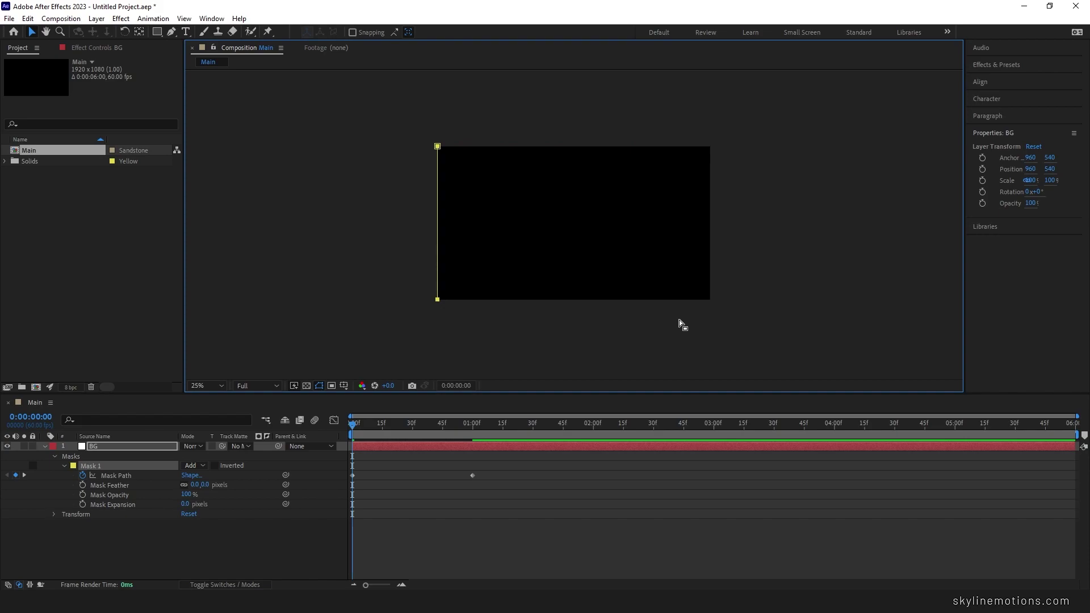
- Apply Easy Ease to both Mask Path keyframes and reshape their speed graph to peak early with a long slow finish
{"action": "left_click_drag", "start_coordinate": [492, 468], "coordinate": [346, 493]}
{"action": "key", "text": "F9"}
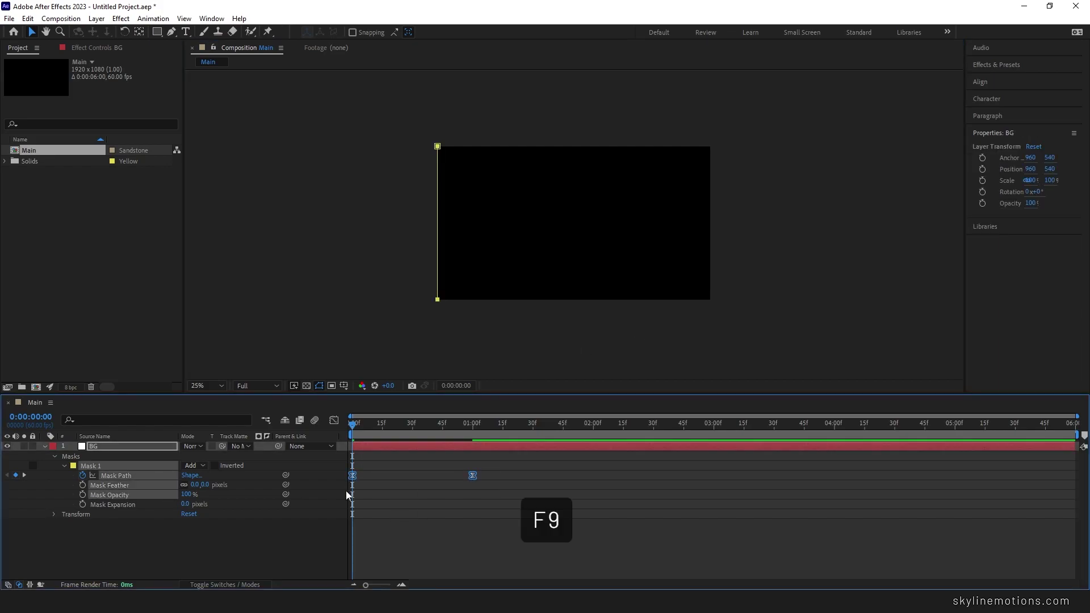
{"action": "left_click", "coordinate": [335, 423]}
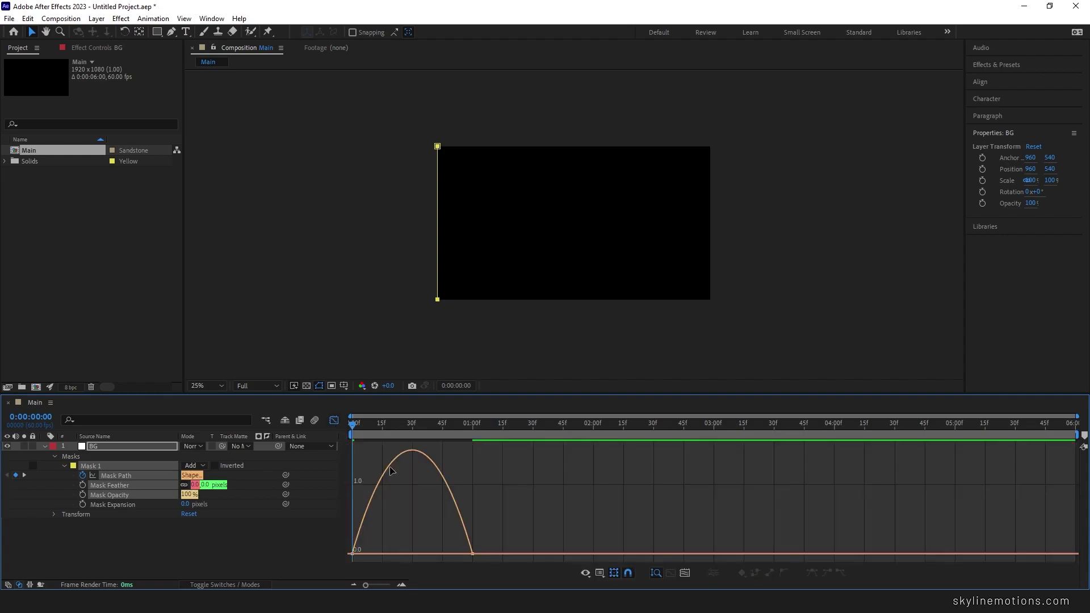
{"action": "right_click", "coordinate": [485, 523]}
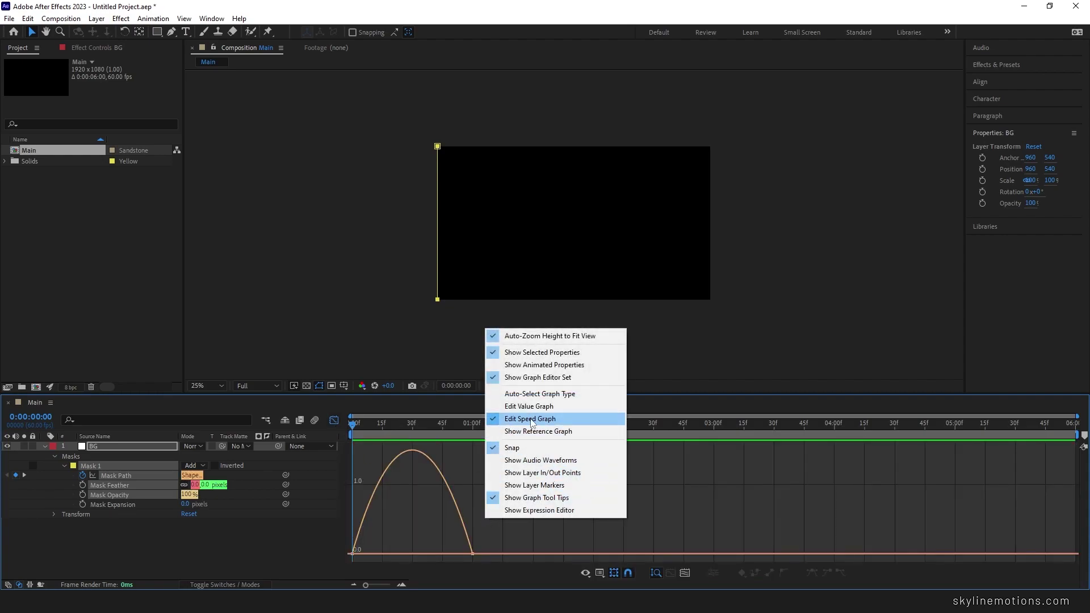
{"action": "left_click_drag", "start_coordinate": [491, 538], "coordinate": [395, 555]}
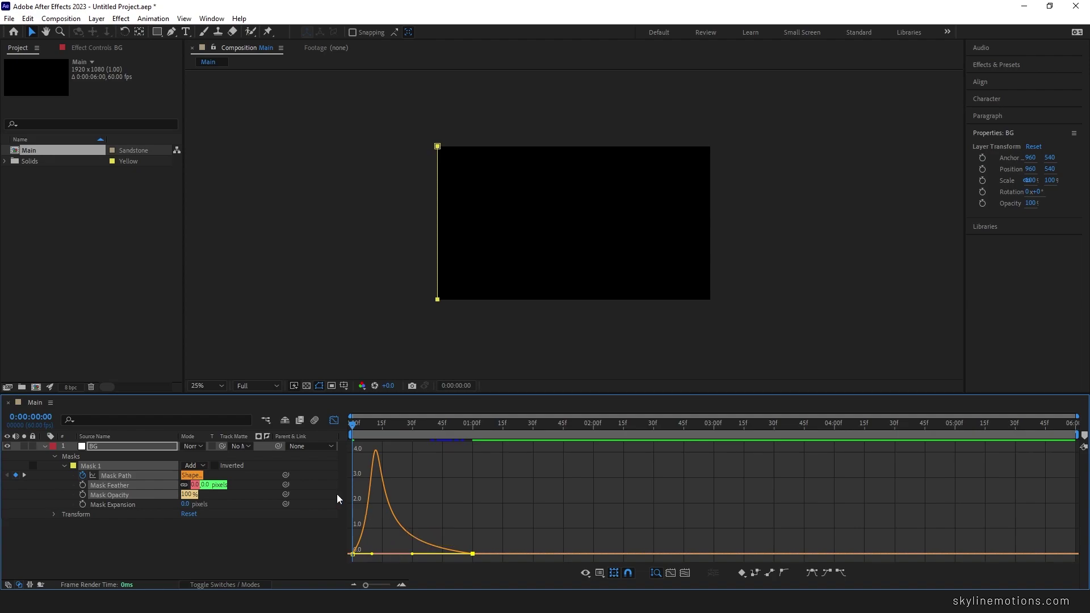
{"action": "left_click", "coordinate": [335, 420]}
- Preview the BG solid's mask reveal animation from the start of the timeline
{"action": "left_click", "coordinate": [452, 531]}
{"action": "key", "text": "space"}
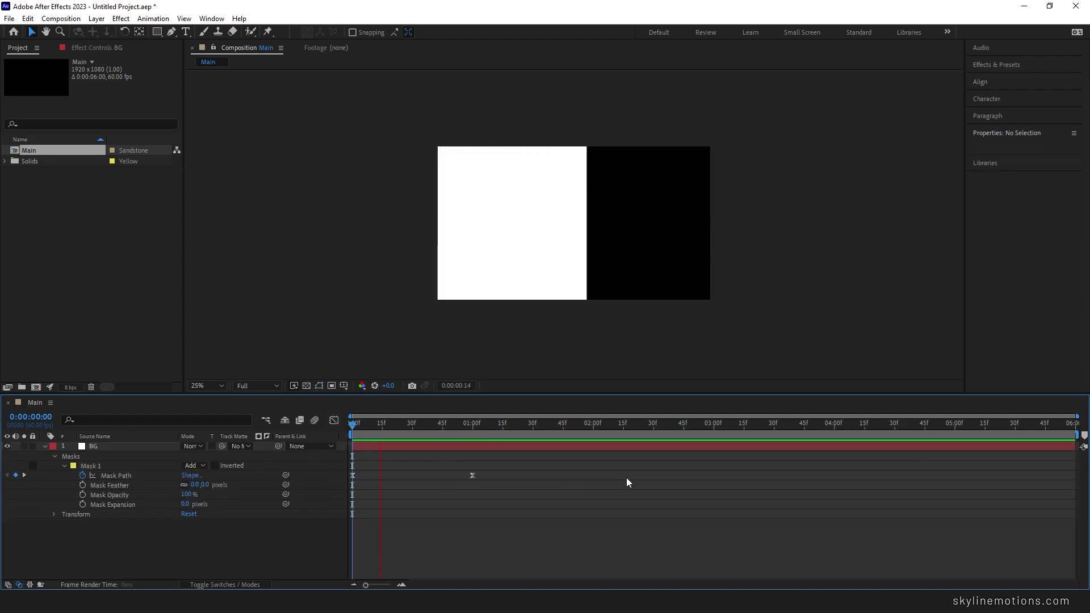
{"action": "key", "text": "space"}
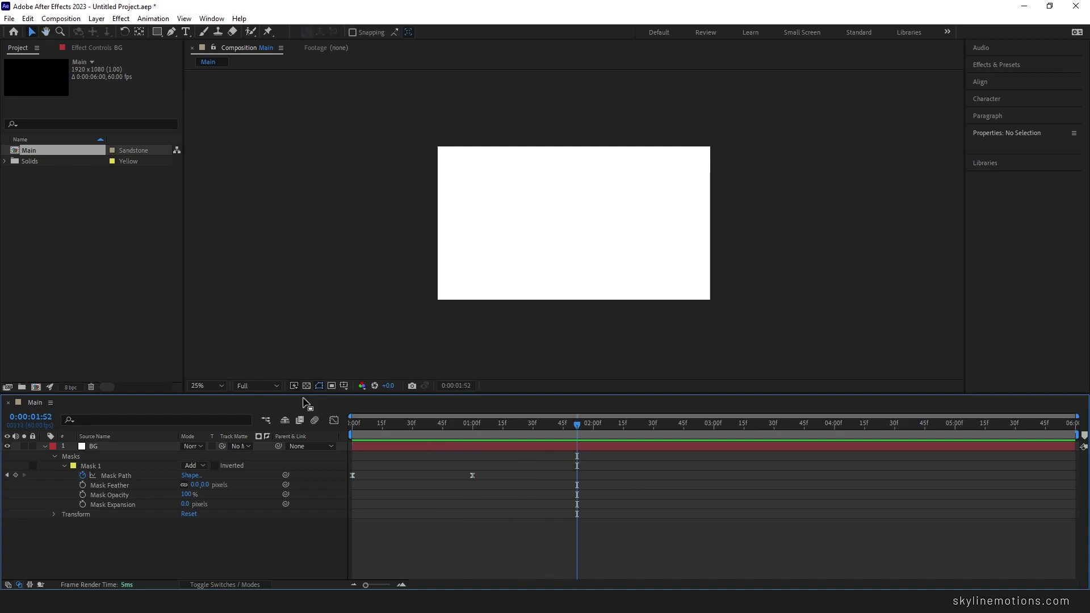
- Fit the composition to the viewer and collapse the BG layer's properties
{"action": "left_click", "coordinate": [208, 386]}
{"action": "left_click", "coordinate": [208, 185]}
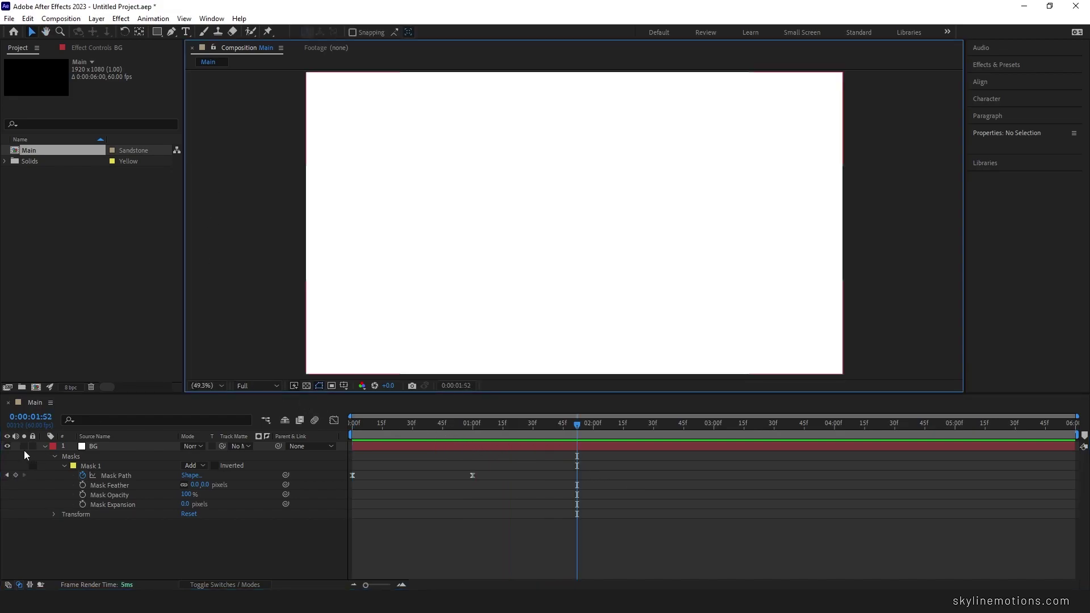
{"action": "left_click", "coordinate": [45, 447]}
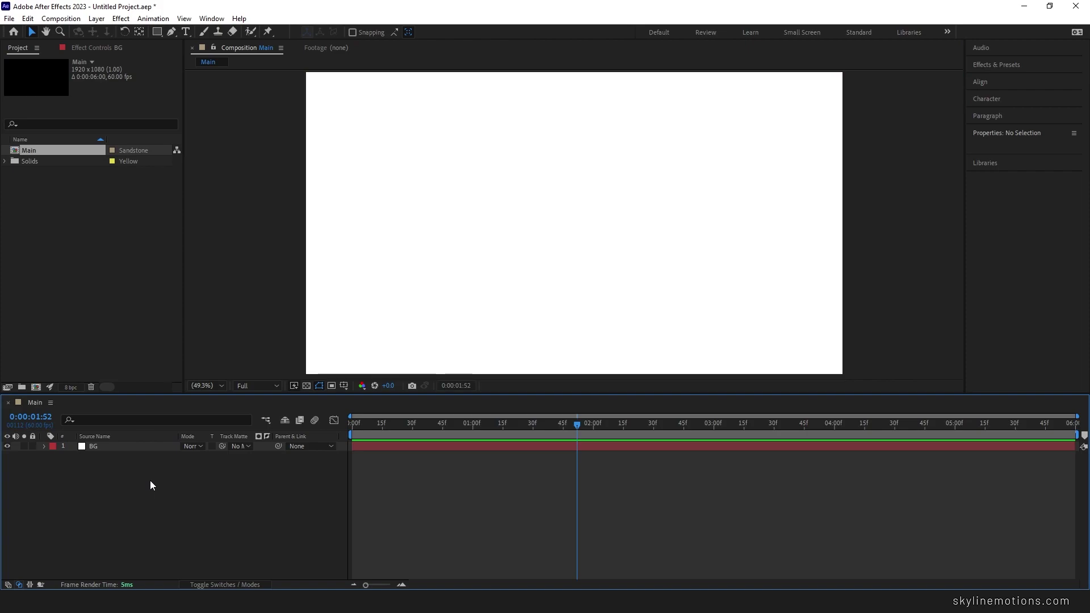
- Import the first stock photo in the Free Stoke Images folder, the man in a red beanie, into the project
{"action": "double_click", "coordinate": [78, 258]}
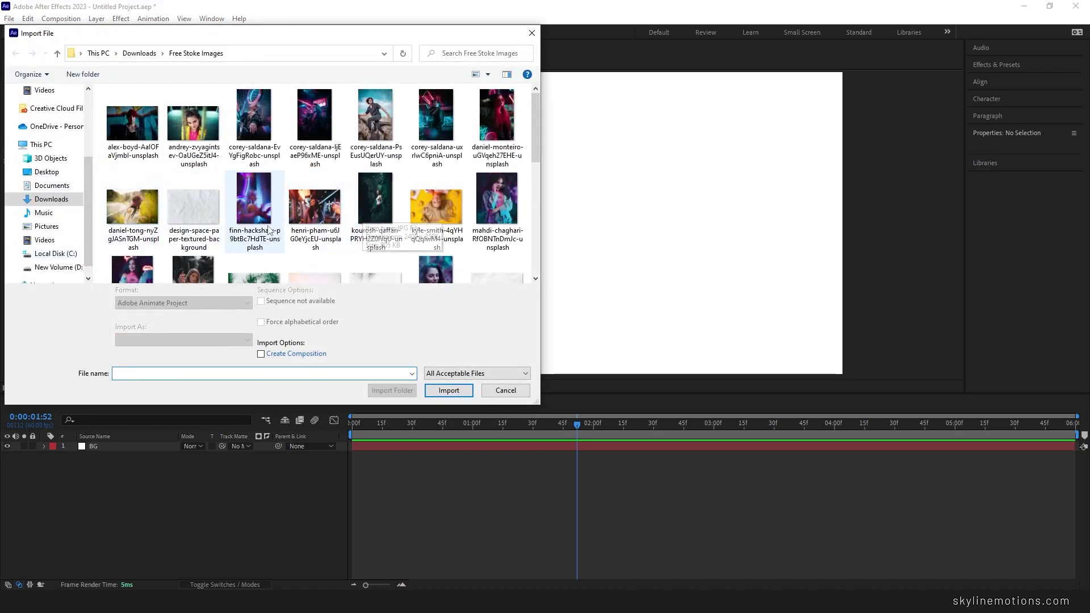
{"action": "scroll", "coordinate": [307, 223], "scroll_direction": "down", "scroll_amount": 1}
{"action": "scroll", "coordinate": [307, 222], "scroll_direction": "up", "scroll_amount": 1}
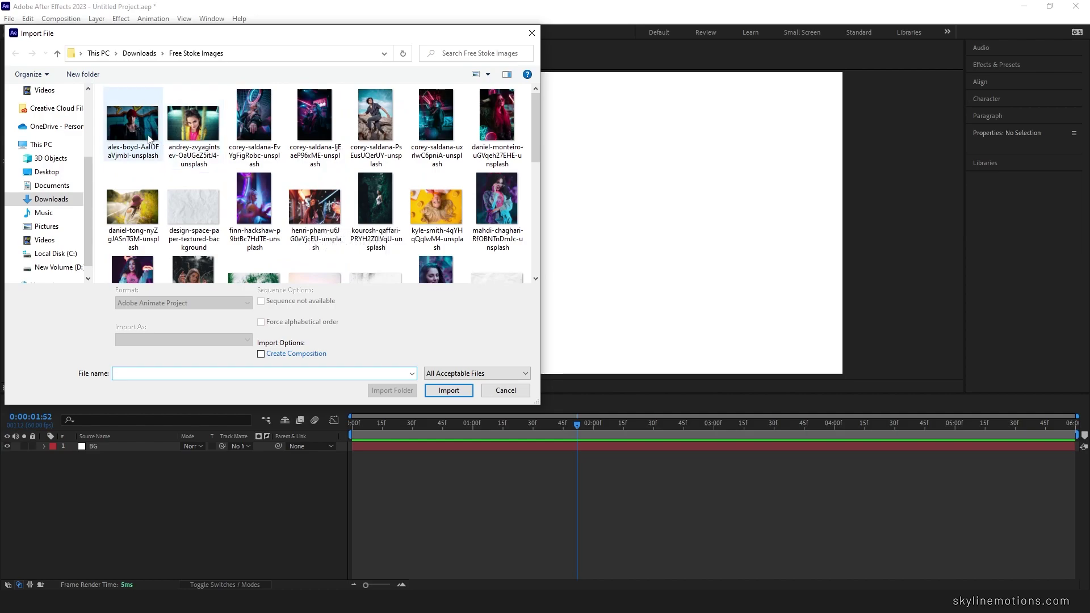
{"action": "left_click", "coordinate": [132, 124]}
{"action": "left_click", "coordinate": [465, 392]}
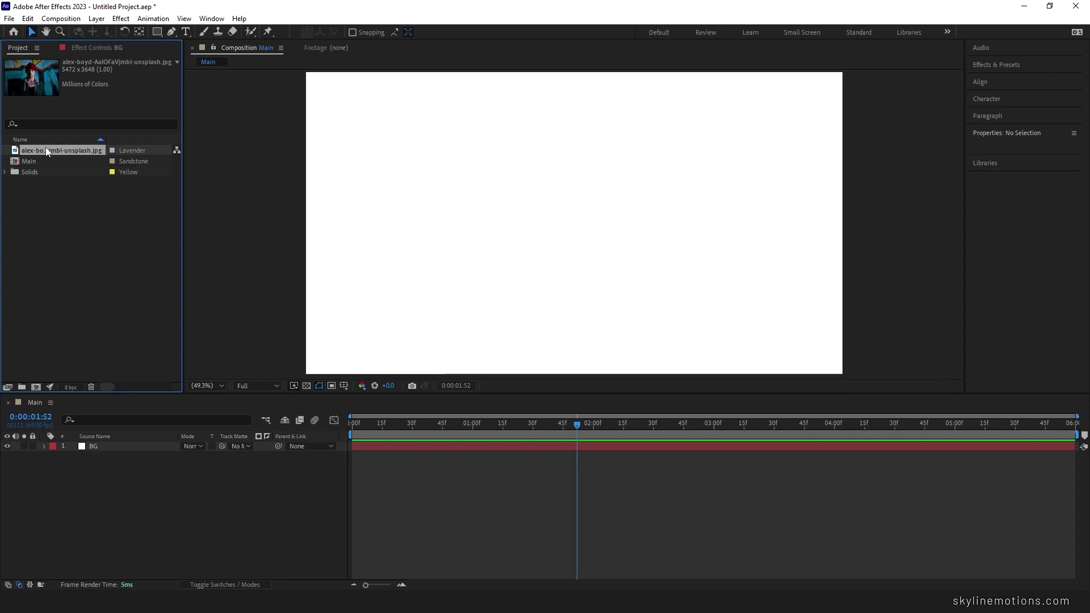
- Create a second 1920 x 1080, 60 fps, 6-second composition named Media
{"action": "left_click", "coordinate": [61, 18]}
{"action": "left_click", "coordinate": [71, 32]}
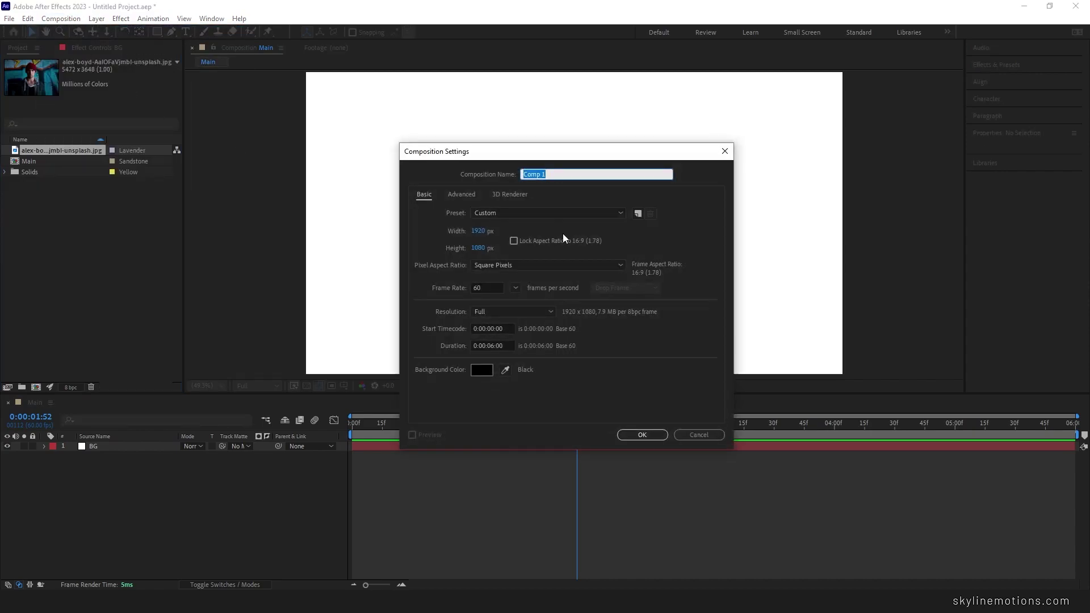
{"action": "type", "text": "Media"}
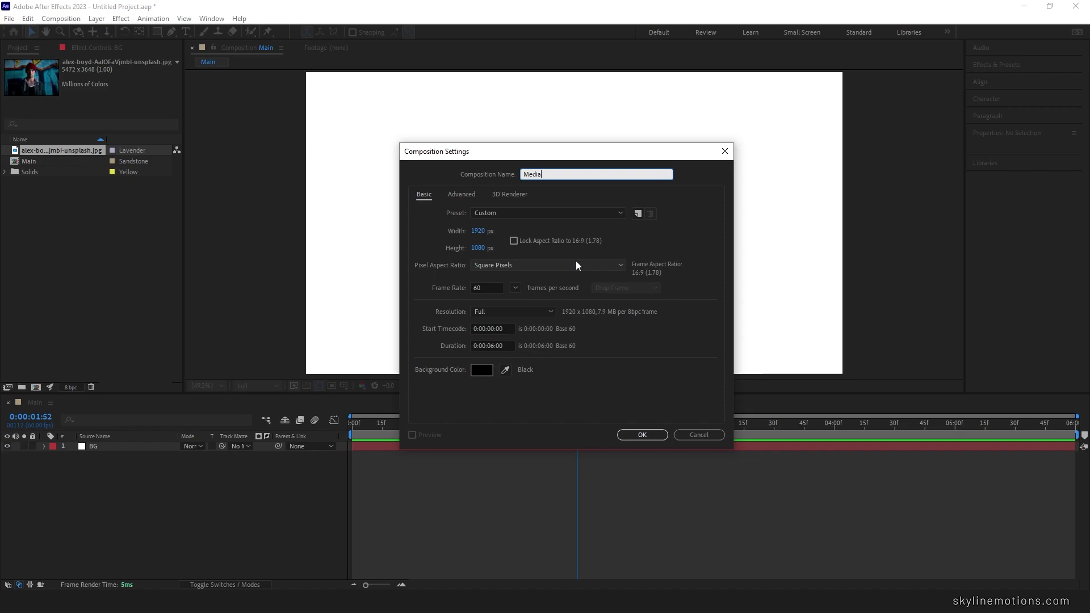
{"action": "left_click", "coordinate": [648, 436]}
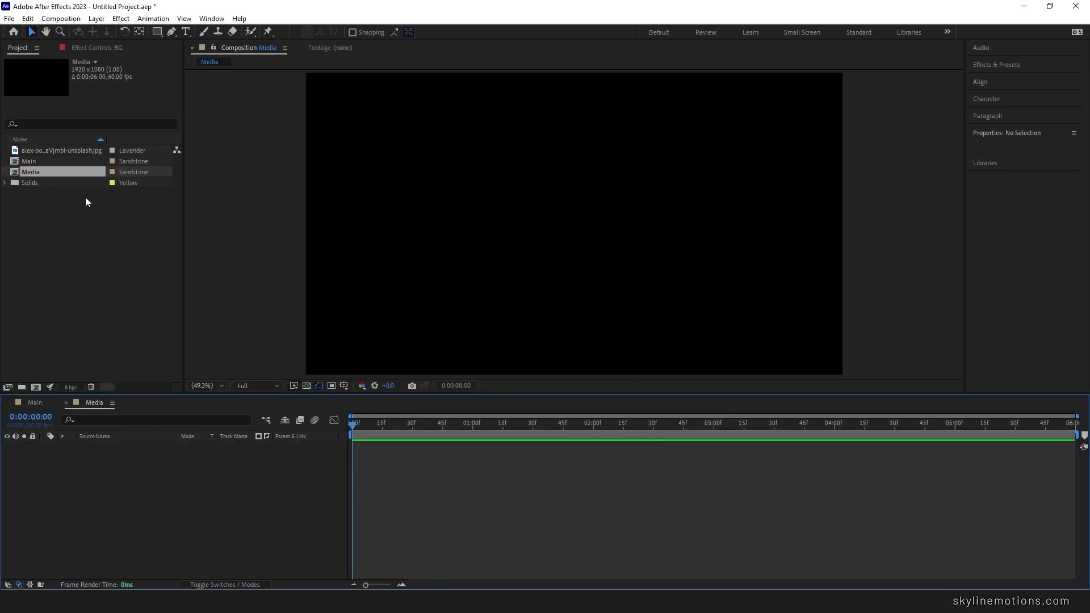
- Add the imported photo to the Media composition and scale it down to 35.3% to fit the frame
{"action": "left_click", "coordinate": [65, 151]}
{"action": "left_click_drag", "start_coordinate": [64, 151], "coordinate": [119, 467]}
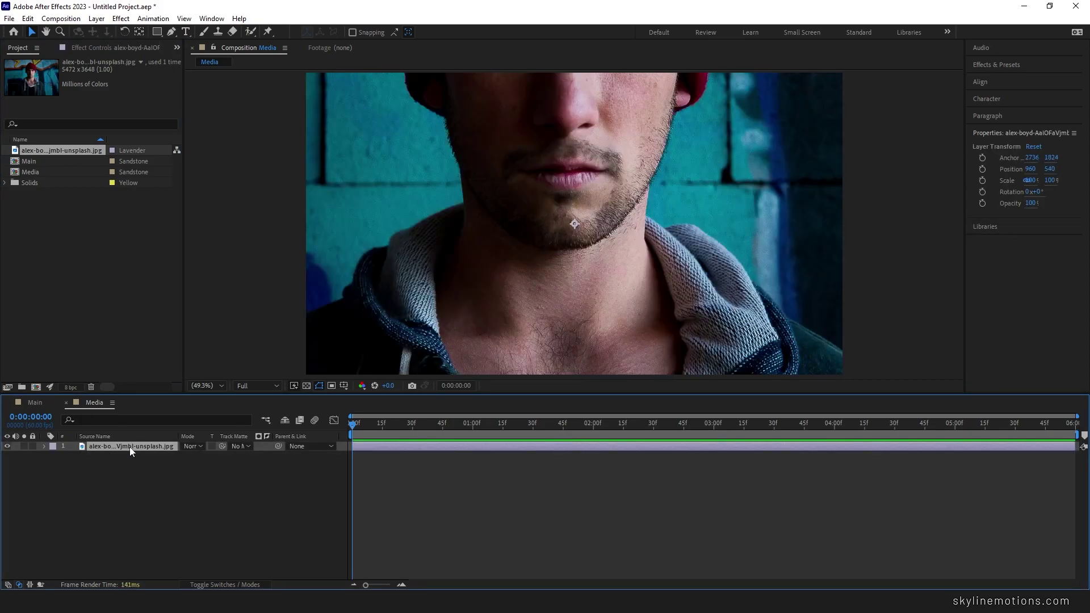
{"action": "key", "text": "s"}
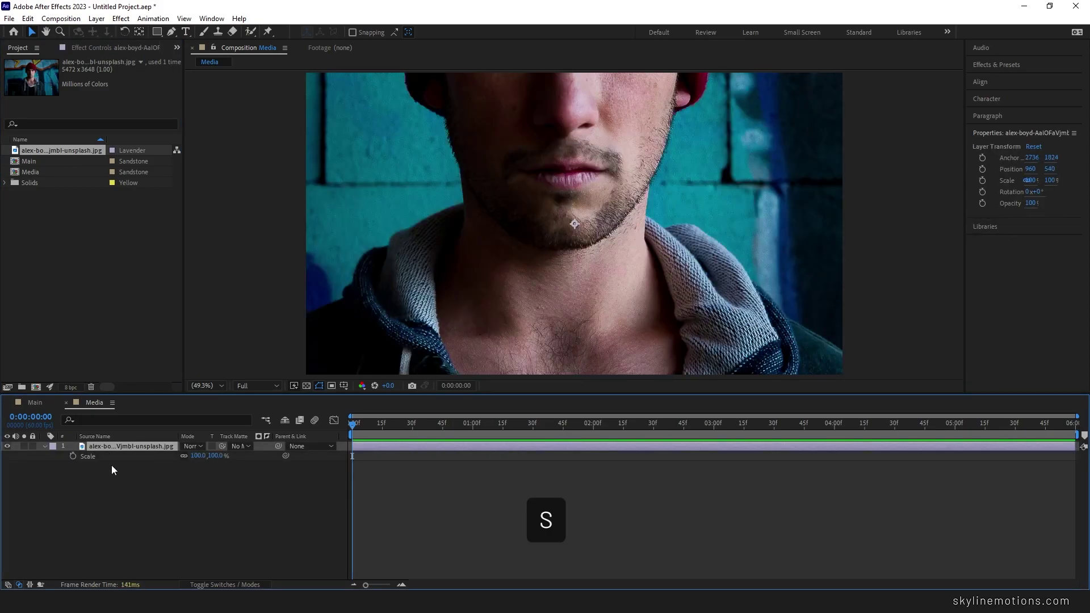
{"action": "left_click_drag", "start_coordinate": [214, 456], "coordinate": [34, 448]}
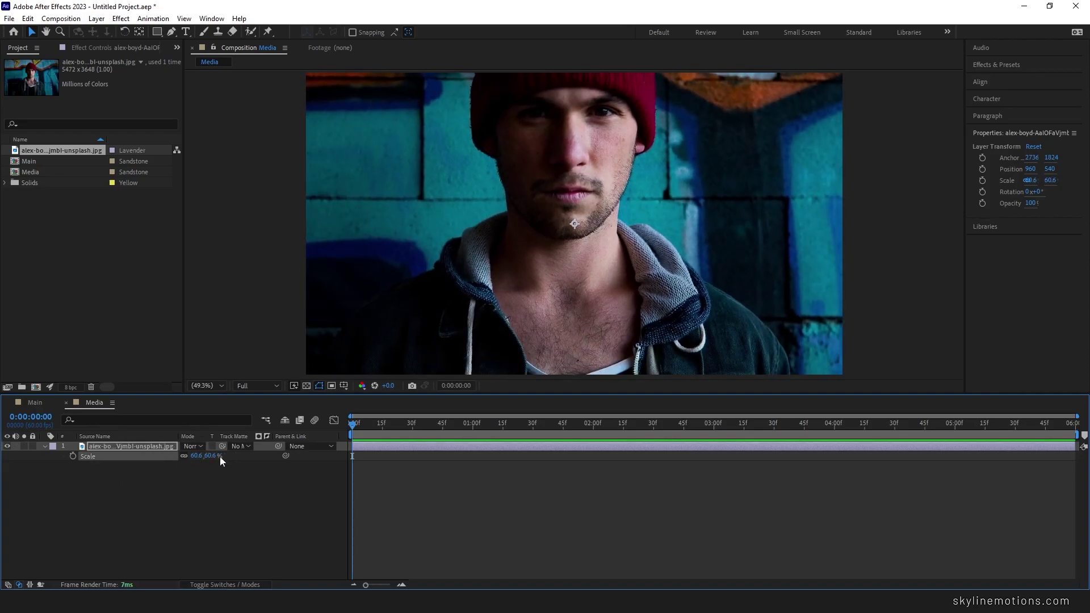
{"action": "left_click_drag", "start_coordinate": [220, 457], "coordinate": [74, 467]}
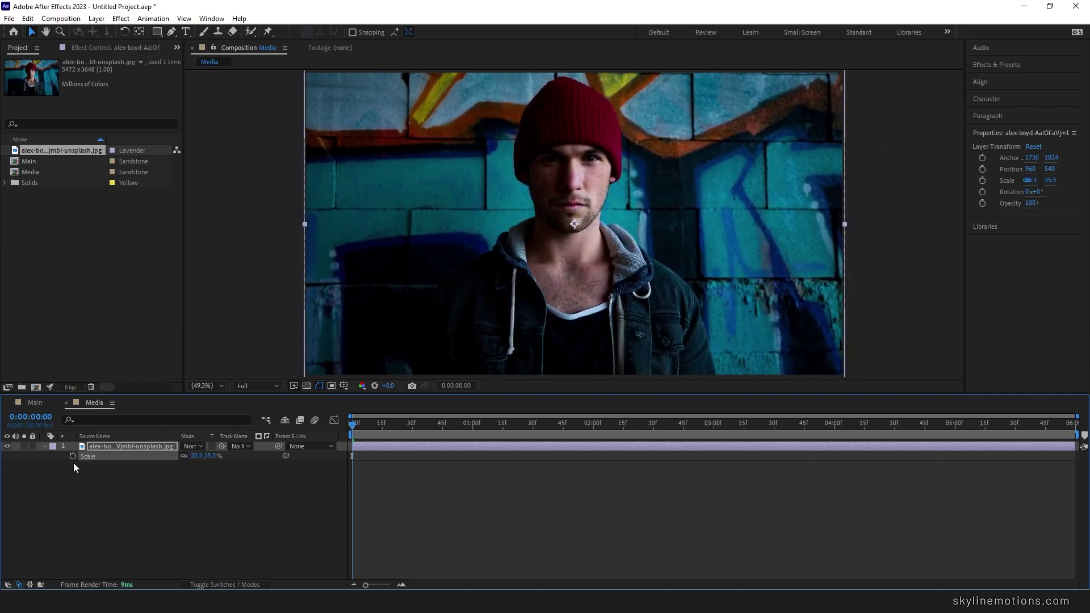
- Place the Media composition as a layer above BG in the Main composition
{"action": "left_click", "coordinate": [31, 402]}
{"action": "left_click", "coordinate": [30, 172]}
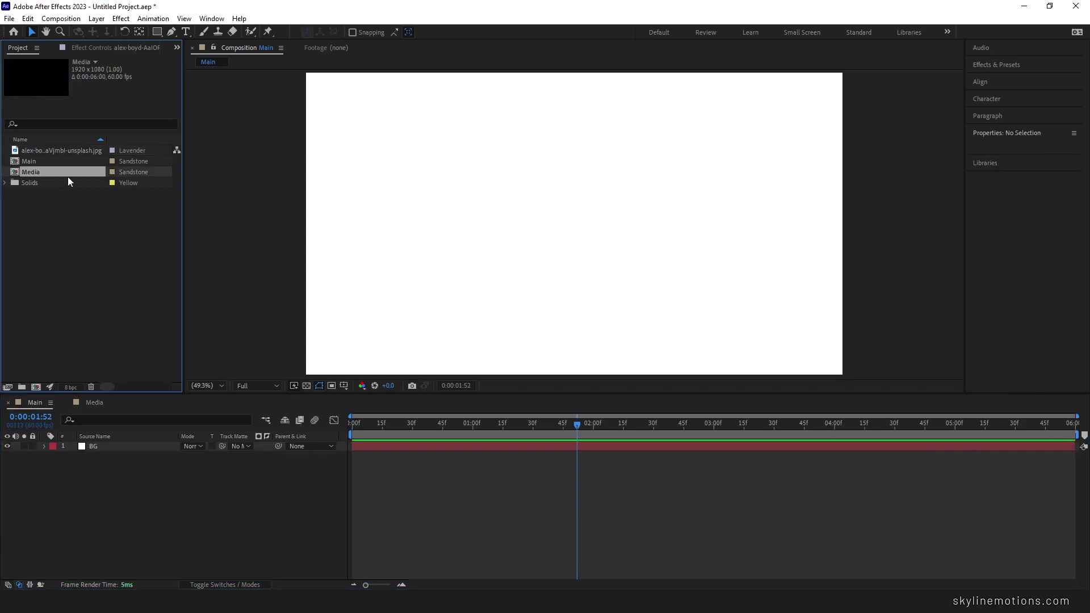
{"action": "left_click_drag", "start_coordinate": [37, 171], "coordinate": [103, 444]}
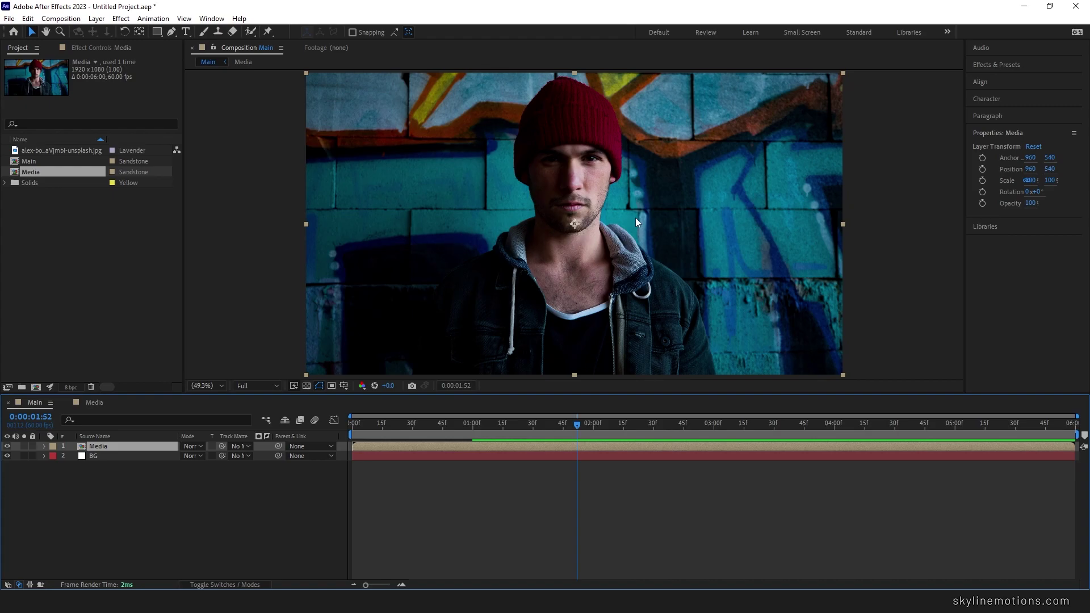
- Reveal the Media layer's Scale and Position, and add a Scale keyframe at the composition's end, 0:00:05:59
{"action": "left_click_drag", "start_coordinate": [587, 427], "coordinate": [1073, 425]}
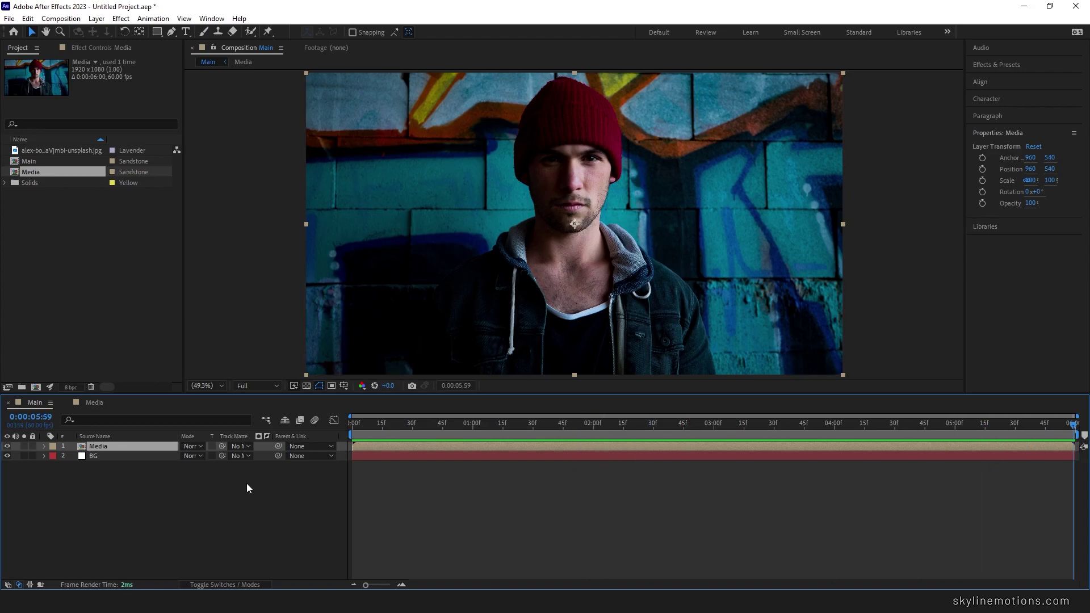
{"action": "key", "text": "s"}
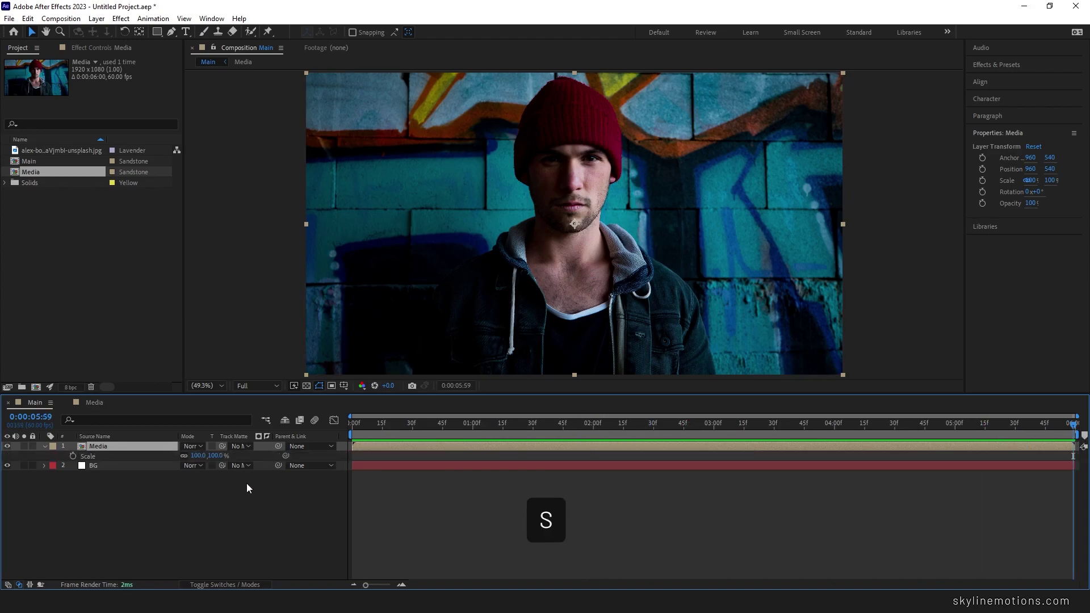
{"action": "key", "text": "shift+p"}
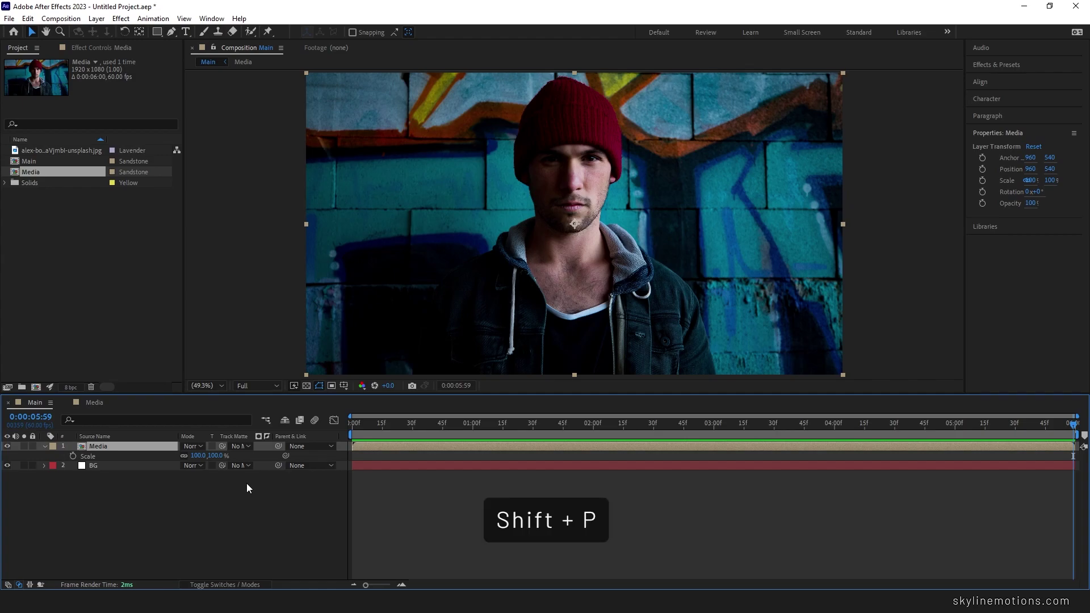
{"action": "key", "text": "shift+p"}
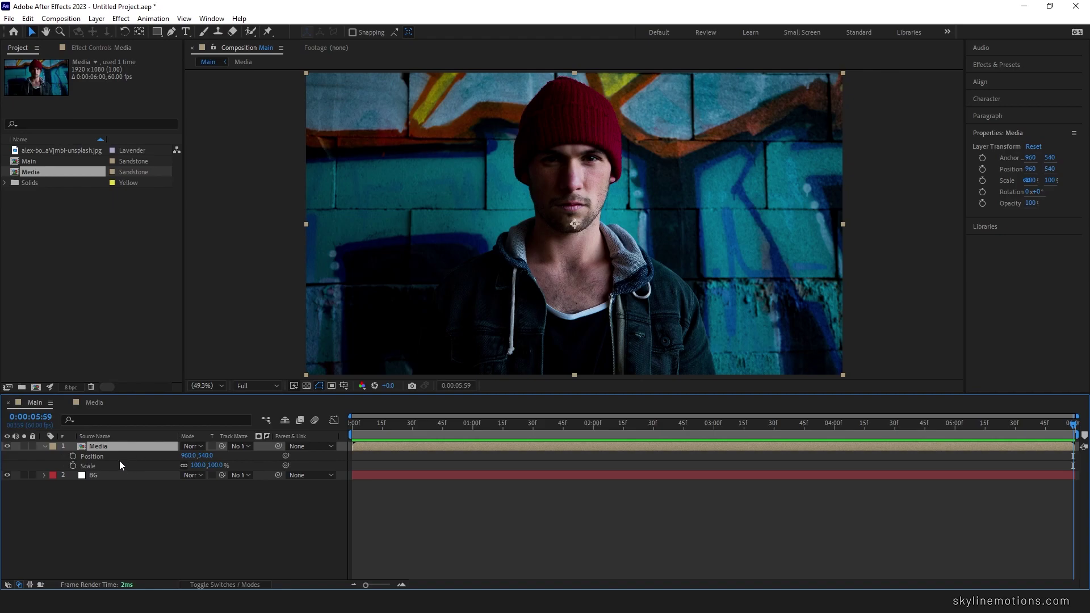
{"action": "left_click", "coordinate": [73, 466]}
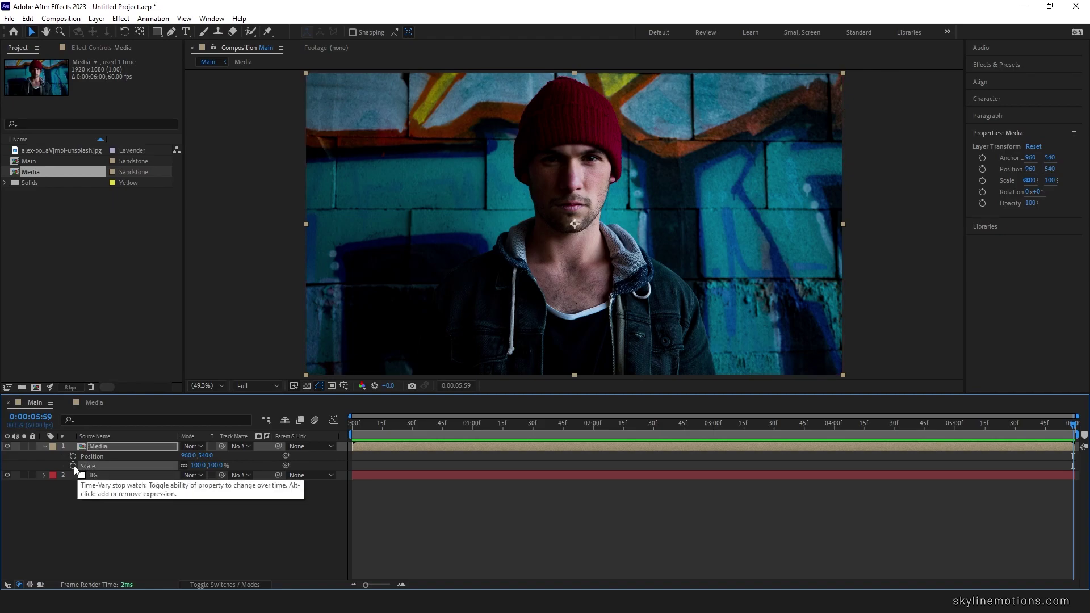
{"action": "left_click", "coordinate": [73, 466]}
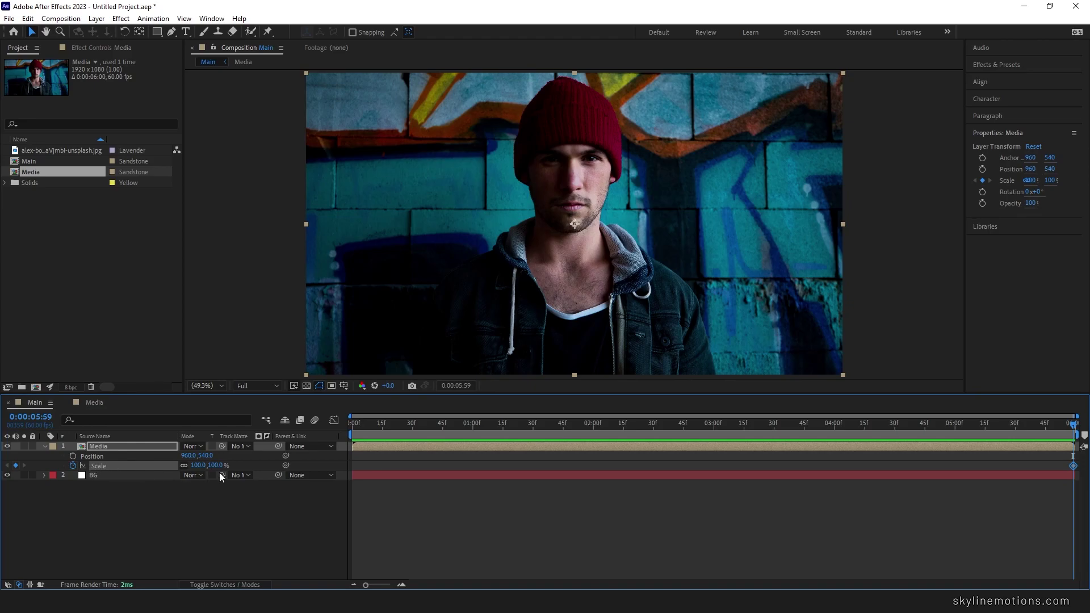
- Add a Scale keyframe of 140% to the Media layer at the start of the composition
{"action": "left_click_drag", "start_coordinate": [509, 424], "coordinate": [323, 427]}
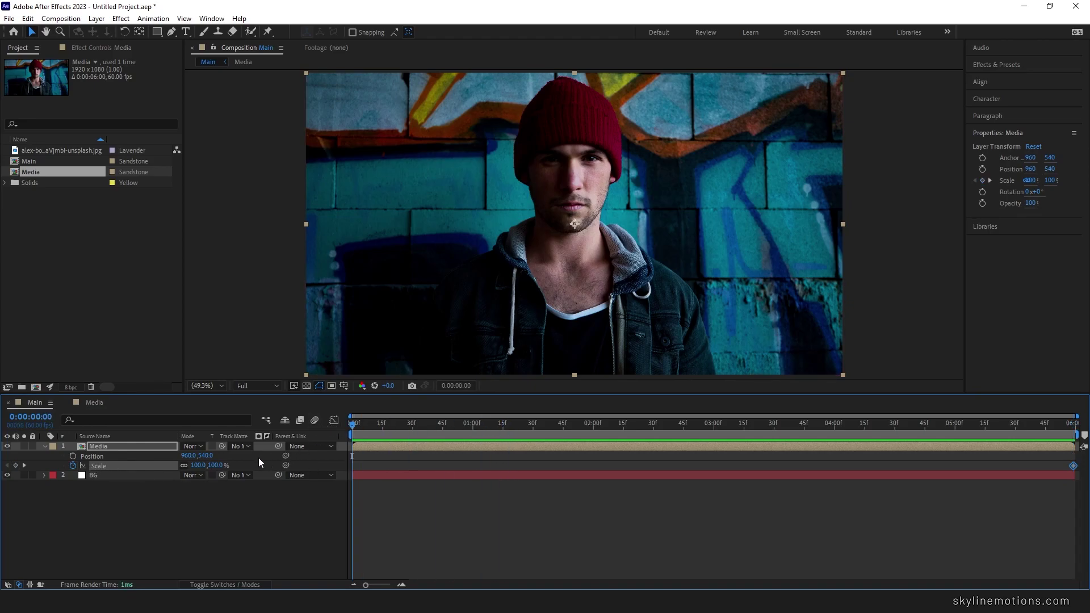
{"action": "left_click", "coordinate": [219, 466]}
{"action": "type", "text": "140"}
{"action": "key", "text": "Return"}
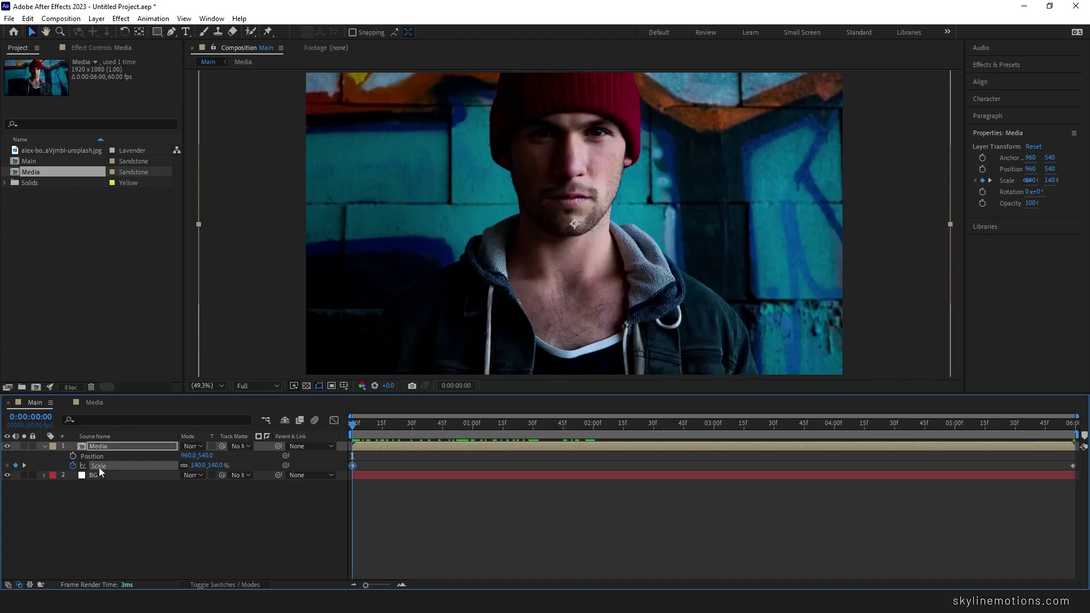
- Keyframe the Media layer's Position at the start and shift it horizontally to 1320, 540 at 2 seconds
{"action": "left_click", "coordinate": [72, 457]}
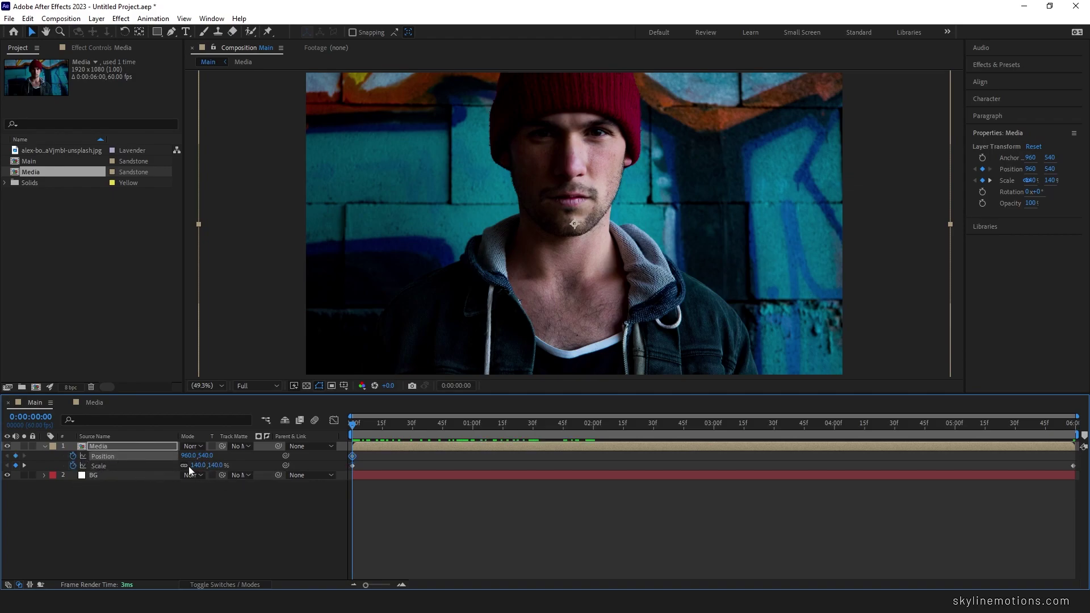
{"action": "left_click_drag", "start_coordinate": [363, 433], "coordinate": [589, 444]}
{"action": "left_click_drag", "start_coordinate": [595, 449], "coordinate": [593, 448]}
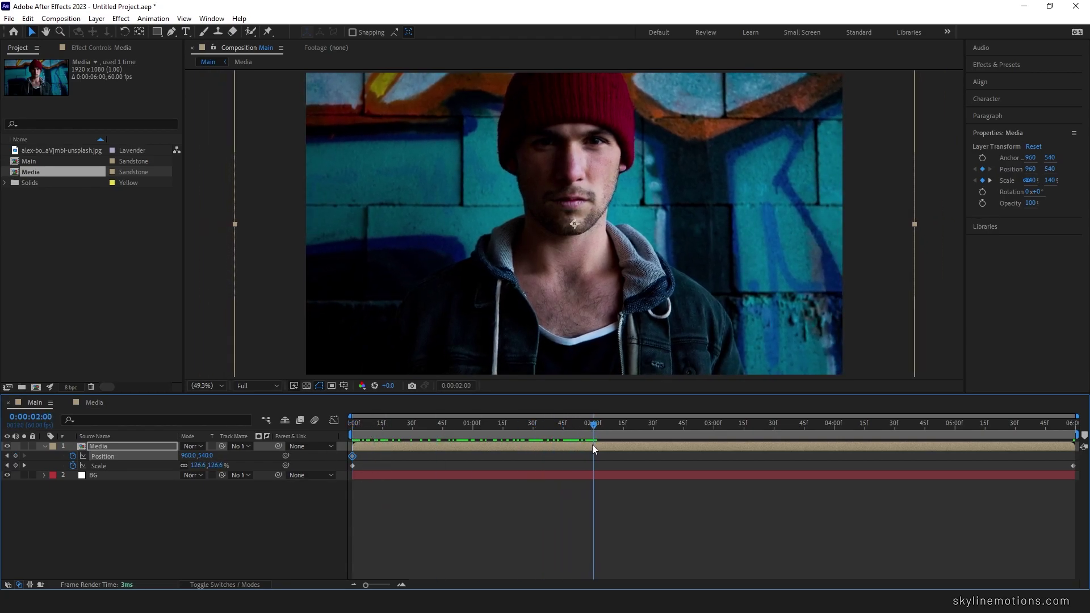
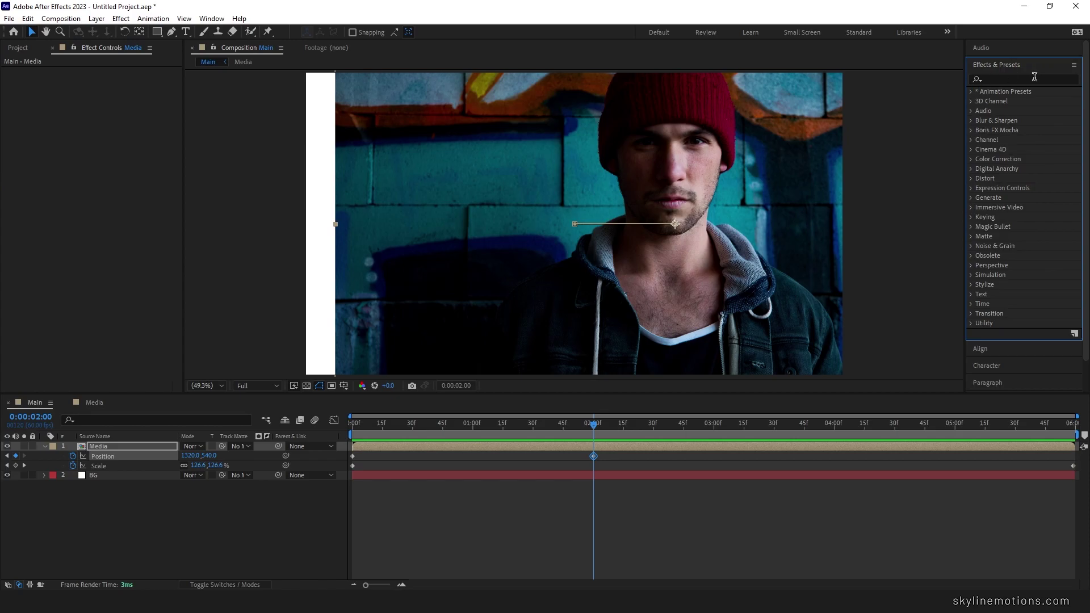
- Find the Brightness & Contrast effect and apply it to the Media layer
{"action": "left_click", "coordinate": [215, 20]}
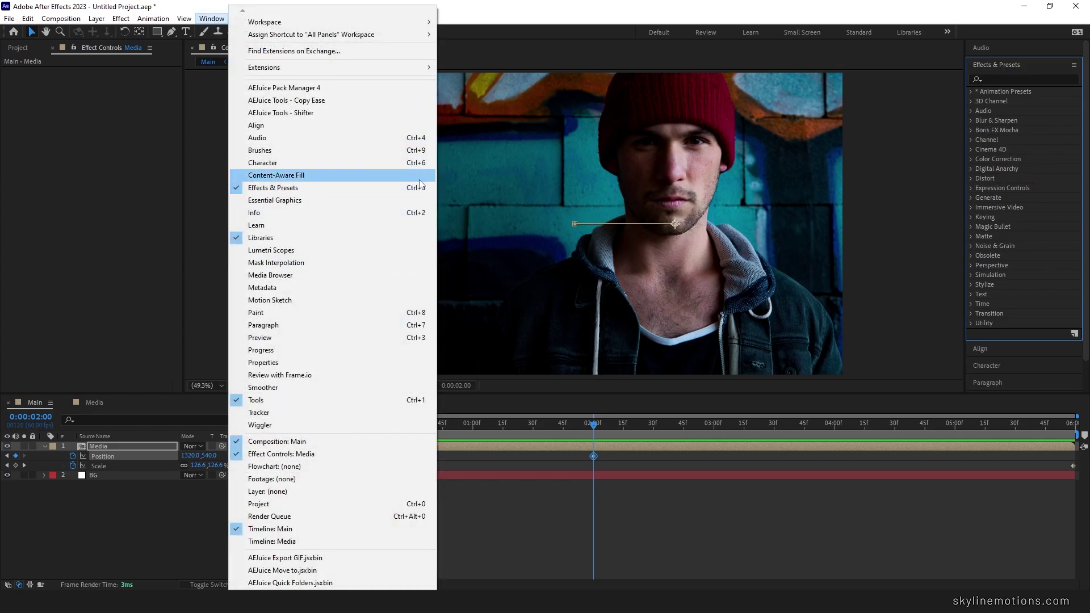
{"action": "left_click", "coordinate": [254, 189]}
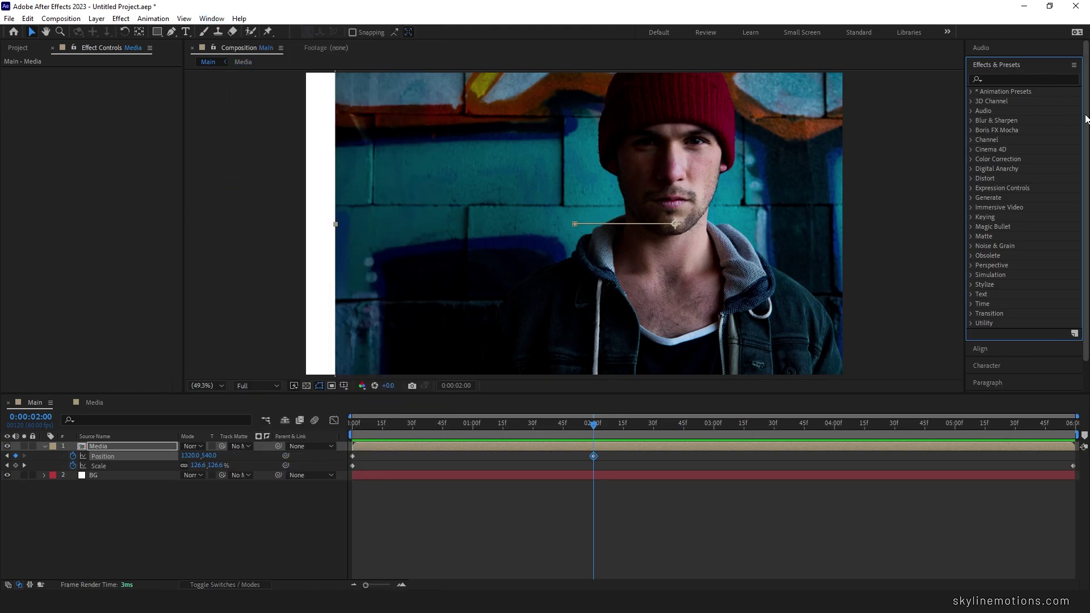
{"action": "left_click", "coordinate": [1031, 79]}
{"action": "type", "text": "bri"}
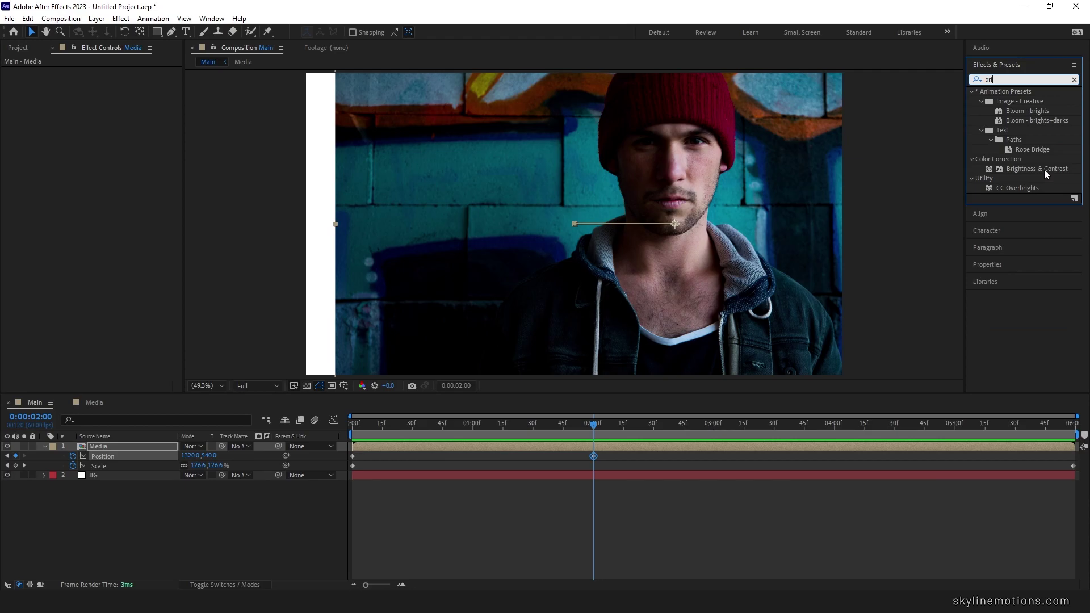
{"action": "left_click_drag", "start_coordinate": [1042, 169], "coordinate": [710, 188]}
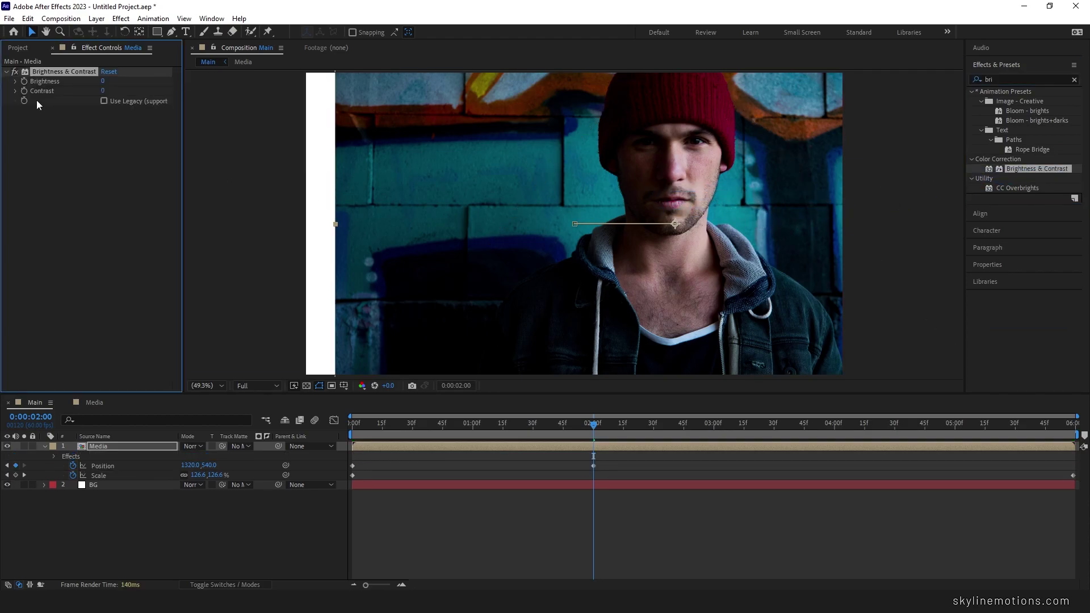
- Set the Contrast of the Media layer's Brightness & Contrast effect to 30
{"action": "left_click_drag", "start_coordinate": [103, 92], "coordinate": [119, 94]}
{"action": "left_click", "coordinate": [104, 90]}
{"action": "type", "text": "3"}
{"action": "key", "text": "Return"}
- Find the Camera Lens Blur effect and apply it to the Media layer
{"action": "left_click", "coordinate": [1031, 79]}
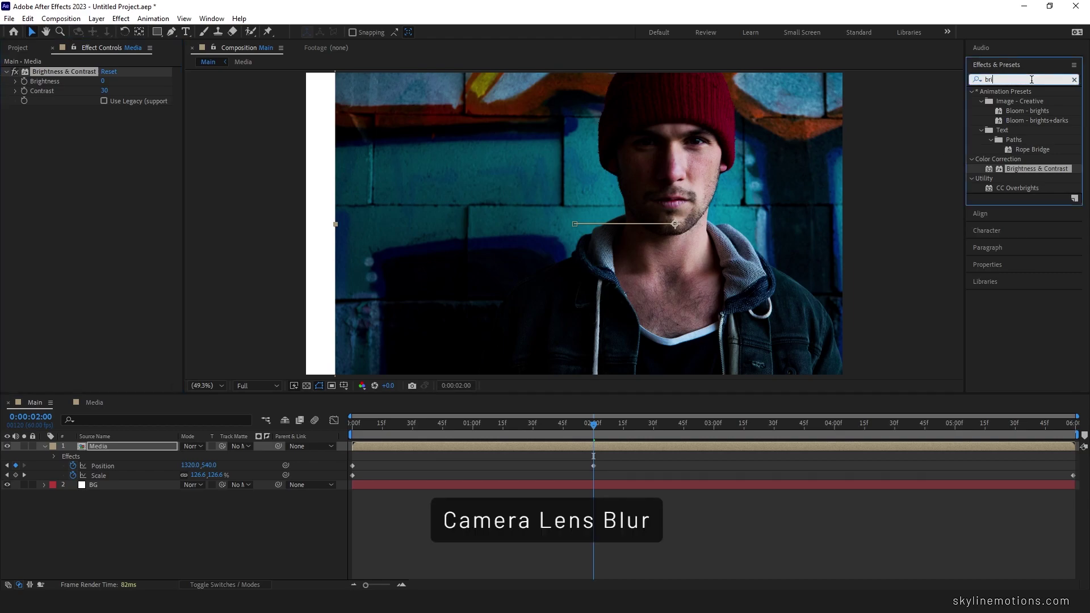
{"action": "type", "text": "cam"}
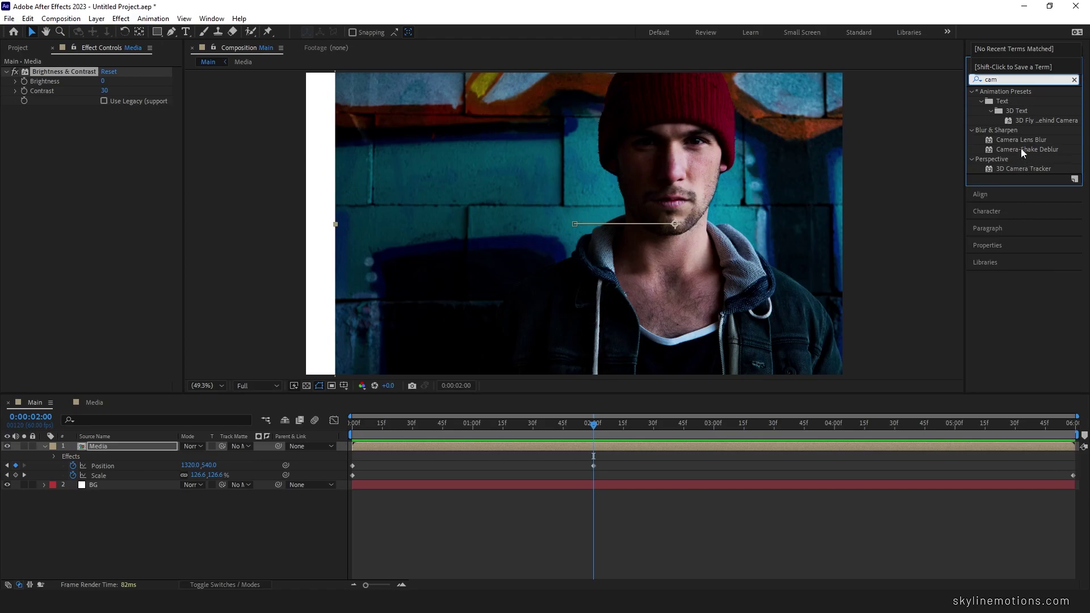
{"action": "left_click_drag", "start_coordinate": [1025, 141], "coordinate": [693, 168]}
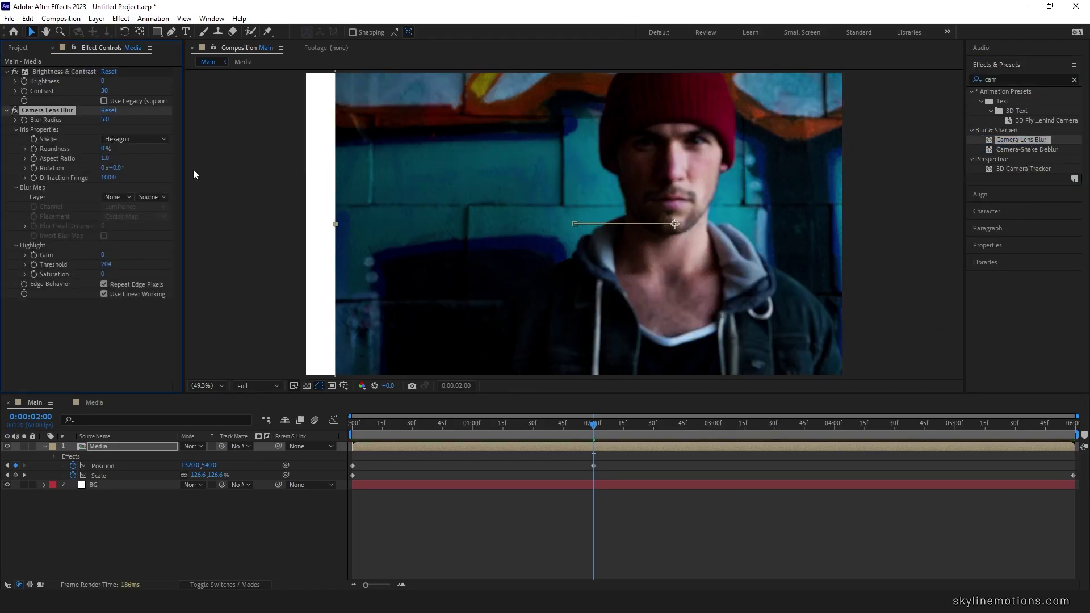
- Set the Camera Lens Blur's Blur Radius to 0 and keyframe it at 2 seconds
{"action": "left_click", "coordinate": [105, 120]}
{"action": "type", "text": "0"}
{"action": "key", "text": "Return"}
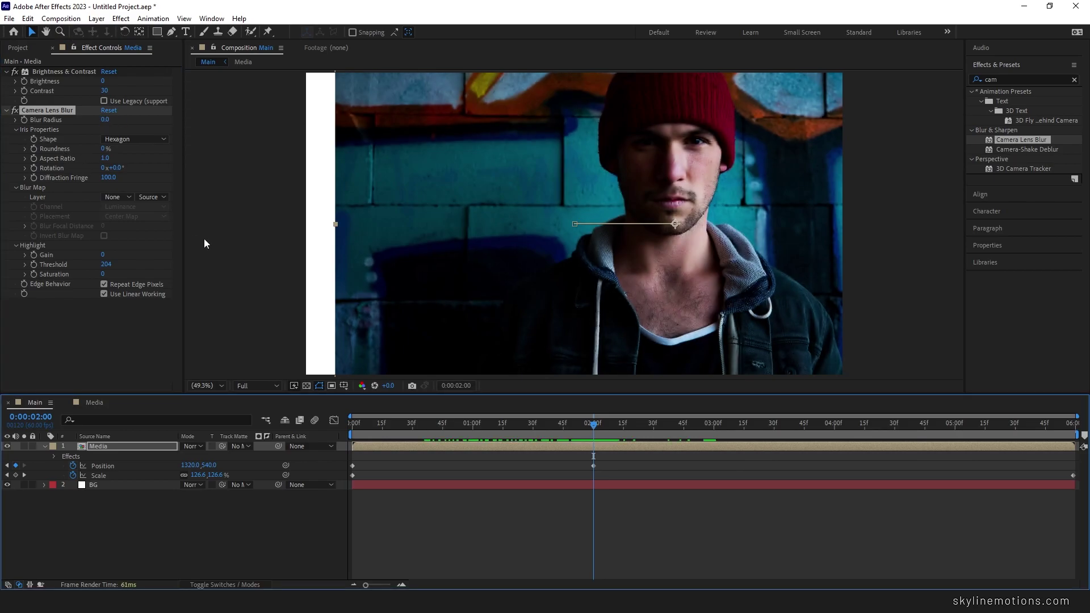
{"action": "left_click", "coordinate": [24, 120]}
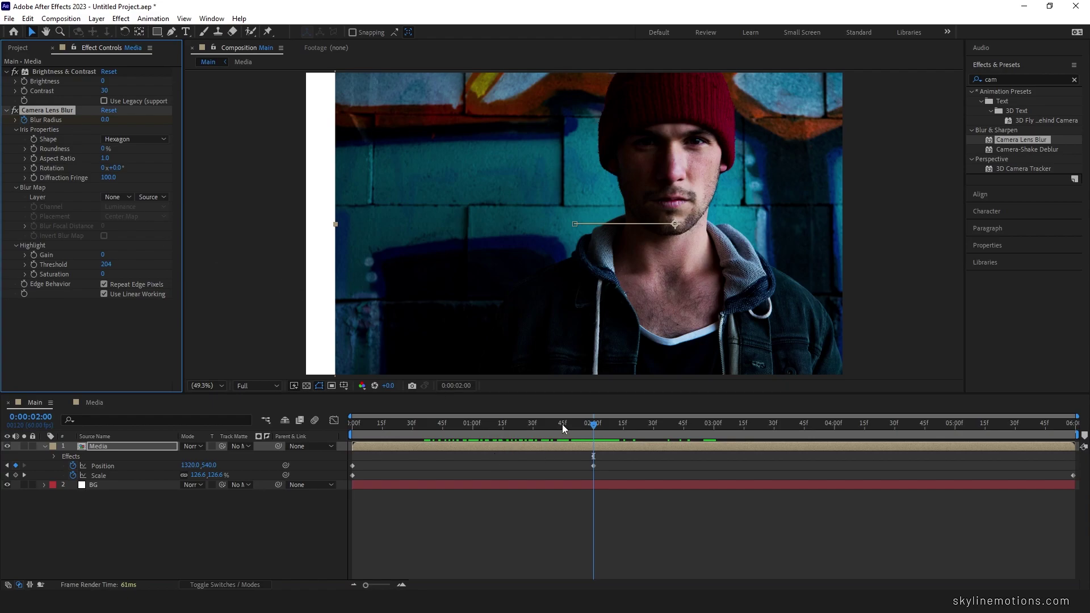
- Set the Blur Radius to 10 at the first frame and scrub through the blur animation
{"action": "left_click_drag", "start_coordinate": [562, 424], "coordinate": [319, 415]}
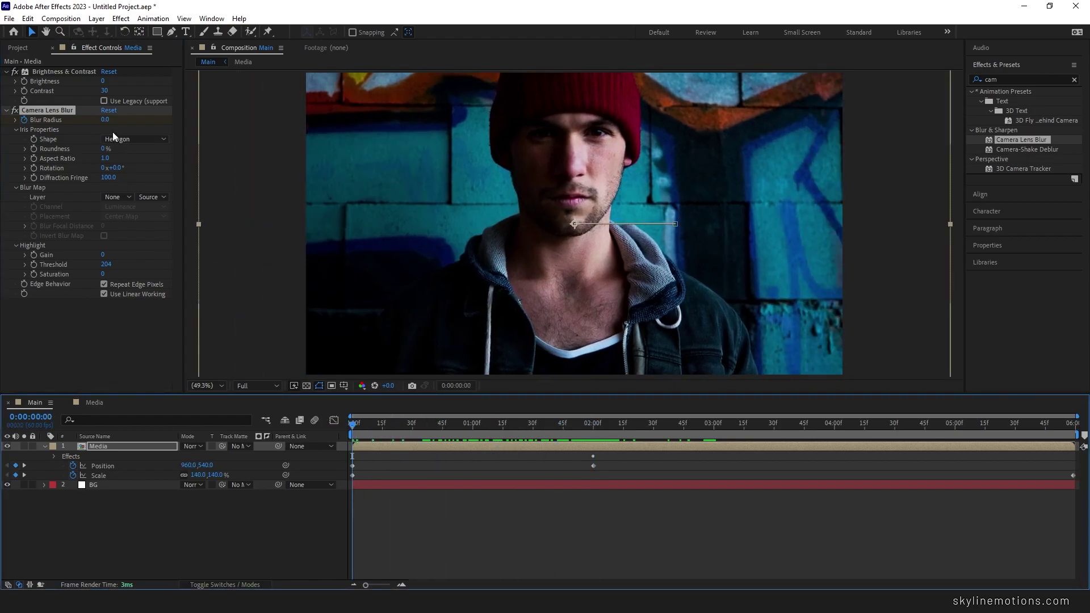
{"action": "left_click", "coordinate": [105, 120]}
{"action": "type", "text": "10"}
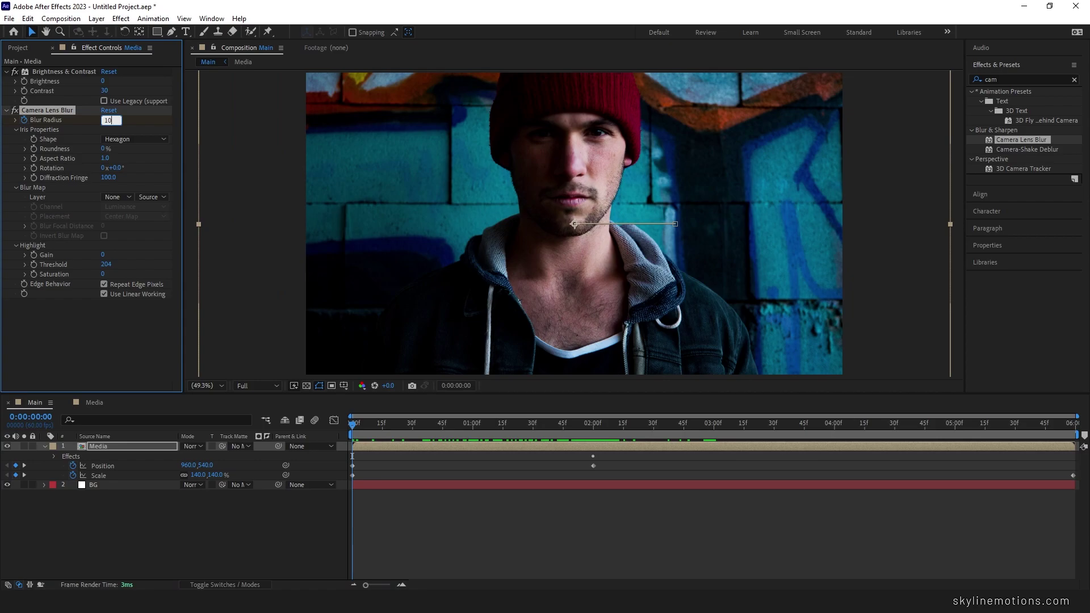
{"action": "key", "text": "Return"}
{"action": "left_click_drag", "start_coordinate": [366, 423], "coordinate": [697, 425]}
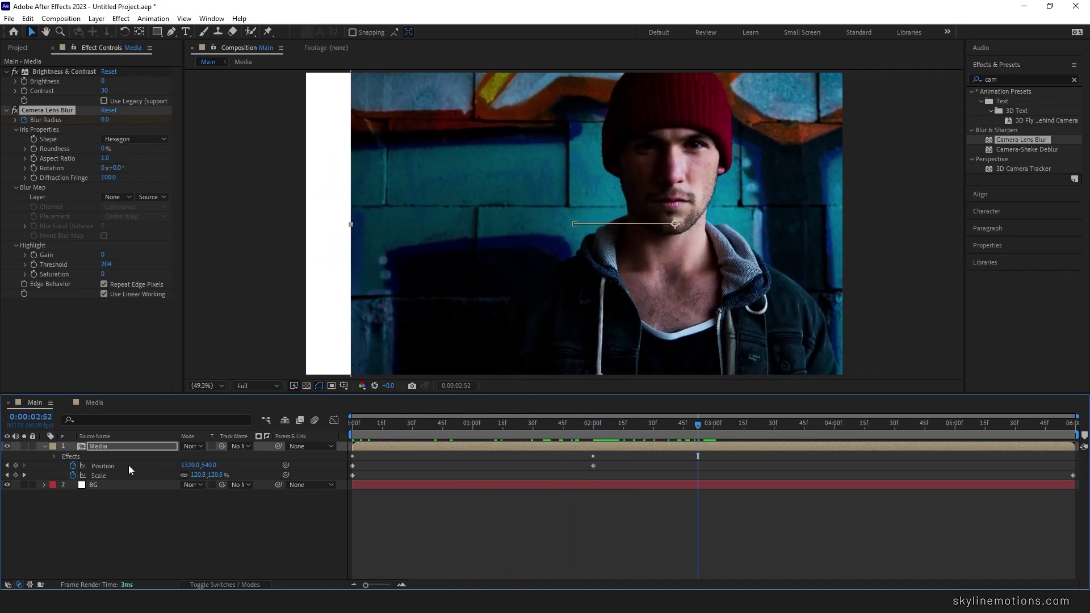
- Show all keyframed properties of the Media layer and apply Easy Ease to its Blur Radius, Position and Scale keyframes
{"action": "left_click", "coordinate": [95, 447]}
{"action": "key", "text": "u"}
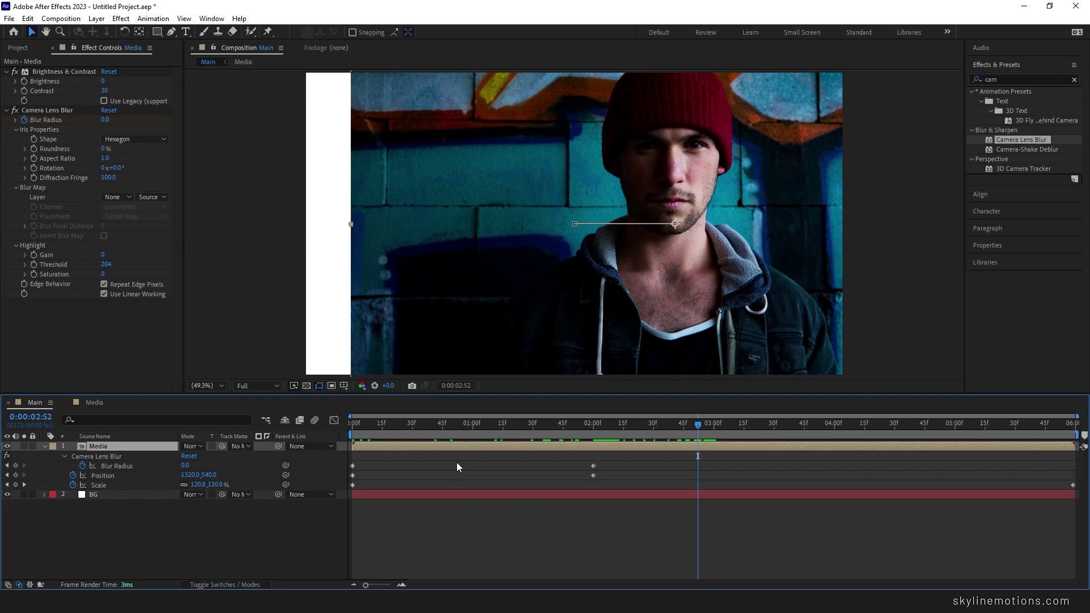
{"action": "left_click", "coordinate": [1072, 484]}
{"action": "left_click_drag", "start_coordinate": [623, 461], "coordinate": [348, 491]}
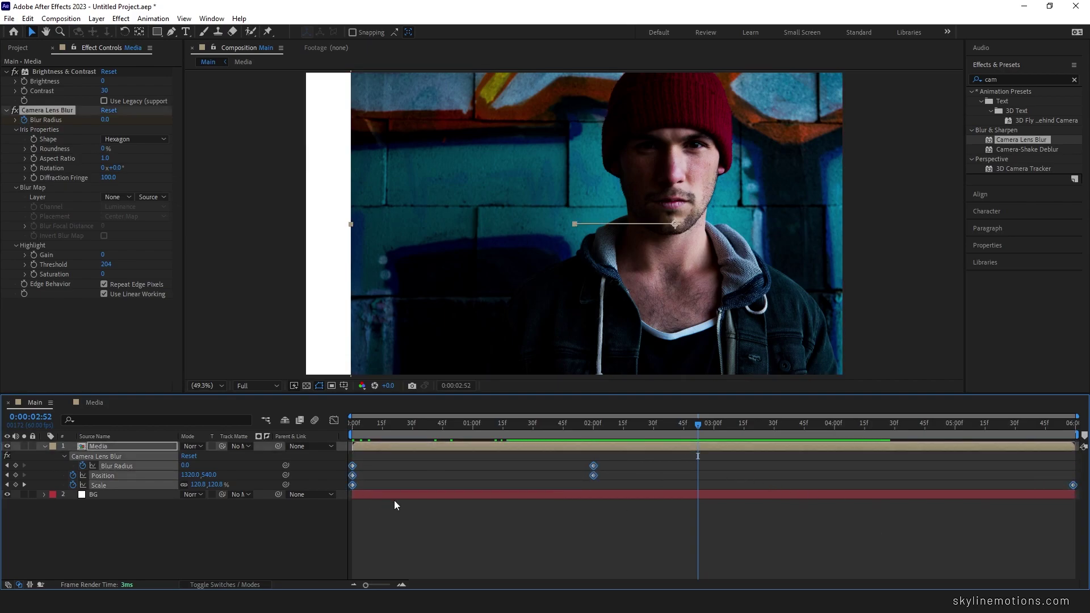
{"action": "key", "text": "F9"}
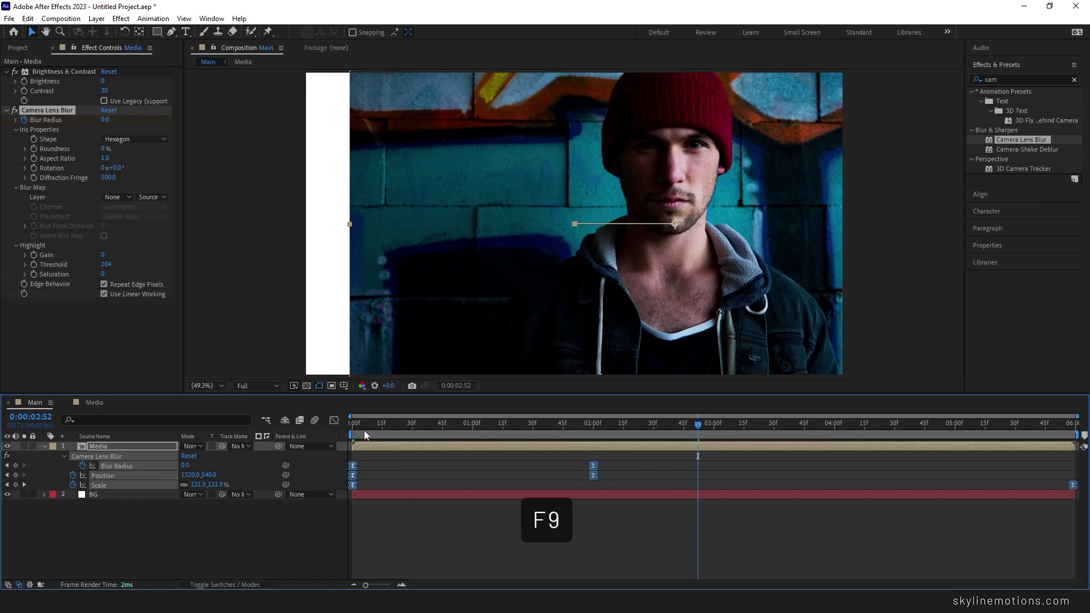
- In the speed graph, lengthen the incoming ease of the 2-second keyframes and of the final Scale keyframe
{"action": "left_click", "coordinate": [334, 420]}
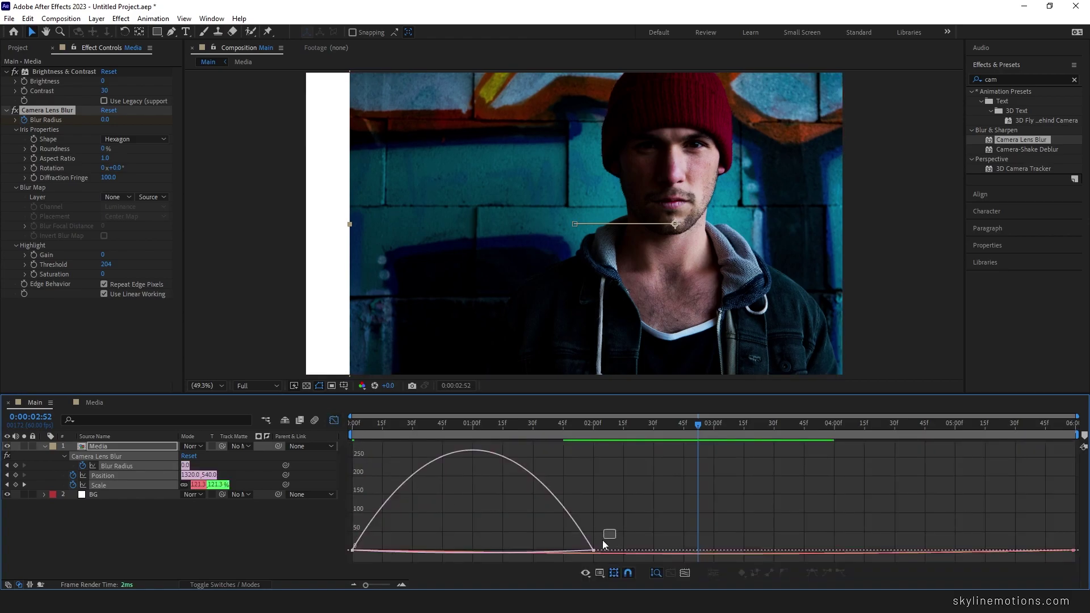
{"action": "left_click_drag", "start_coordinate": [576, 560], "coordinate": [452, 552]}
{"action": "left_click_drag", "start_coordinate": [1048, 534], "coordinate": [1083, 565]}
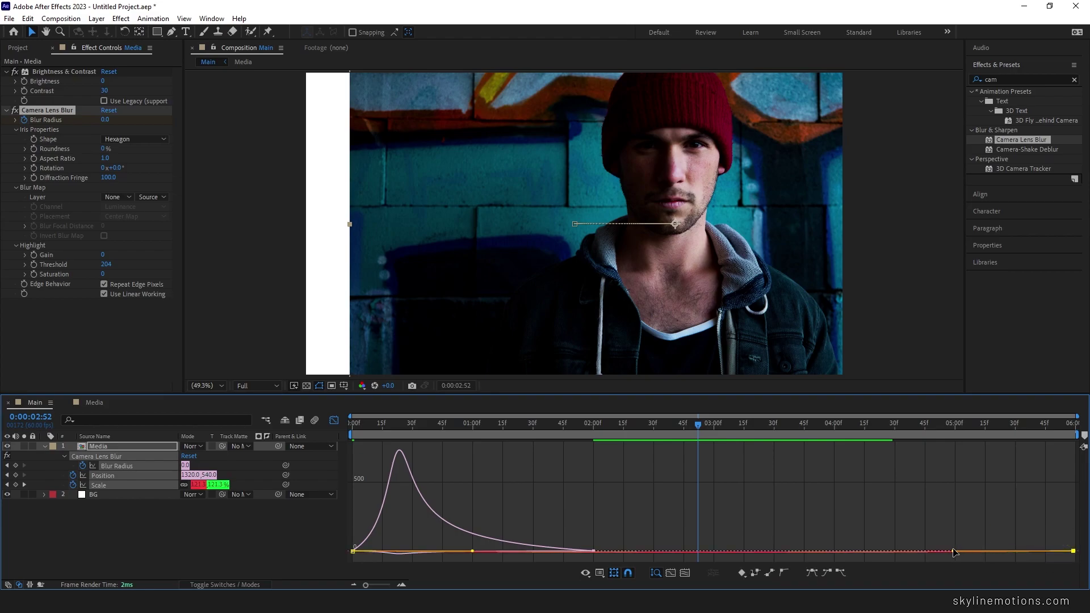
{"action": "left_click_drag", "start_coordinate": [953, 551], "coordinate": [712, 550]}
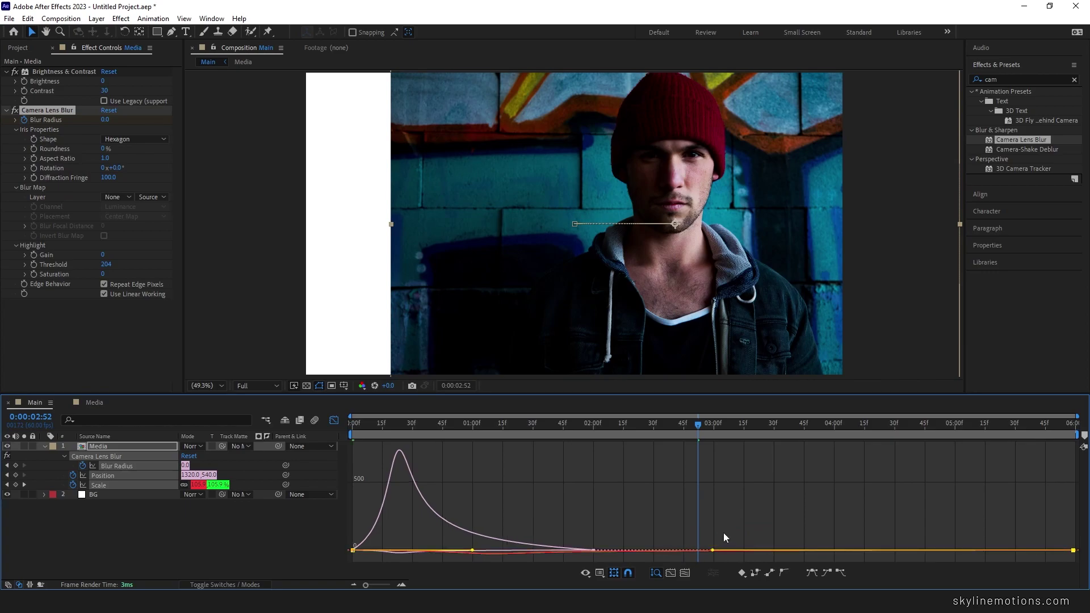
- Set the preview resolution to Auto and play back the eased Media animation
{"action": "key", "text": "space"}
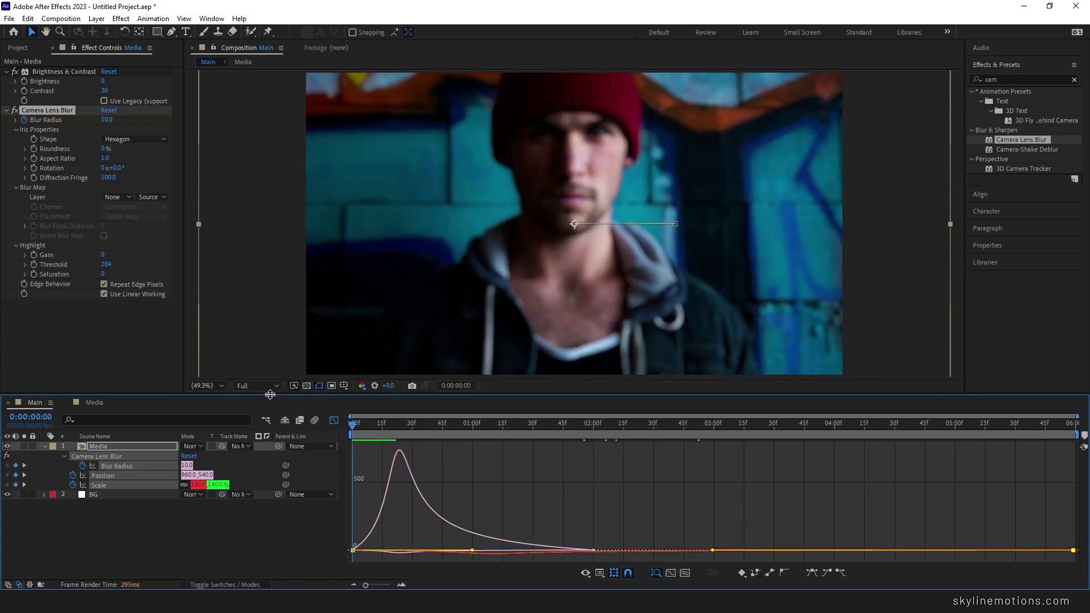
{"action": "left_click", "coordinate": [259, 387]}
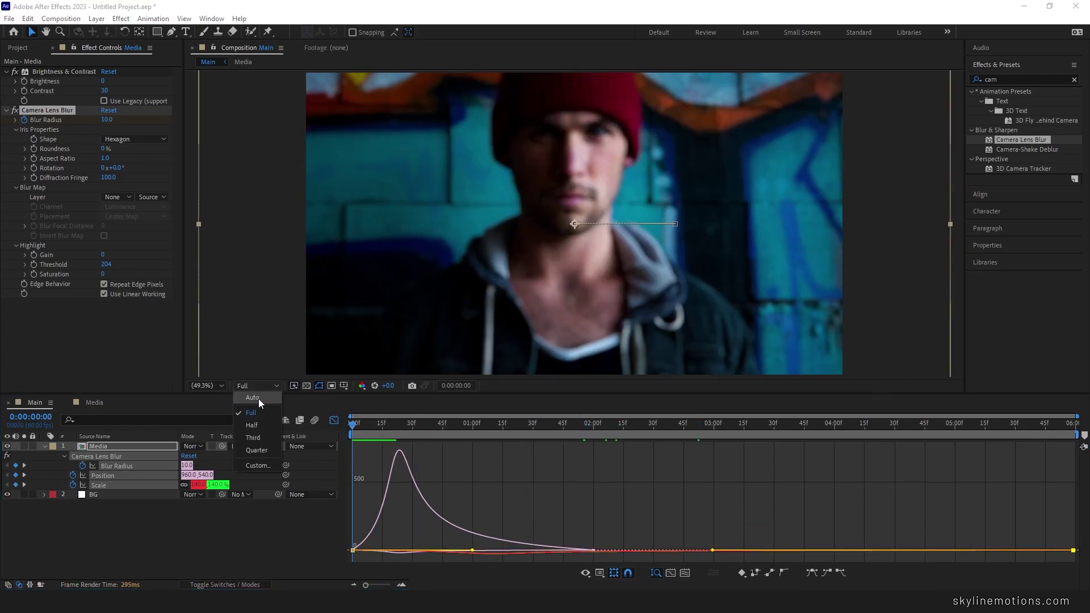
{"action": "left_click", "coordinate": [258, 398]}
{"action": "key", "text": "space"}
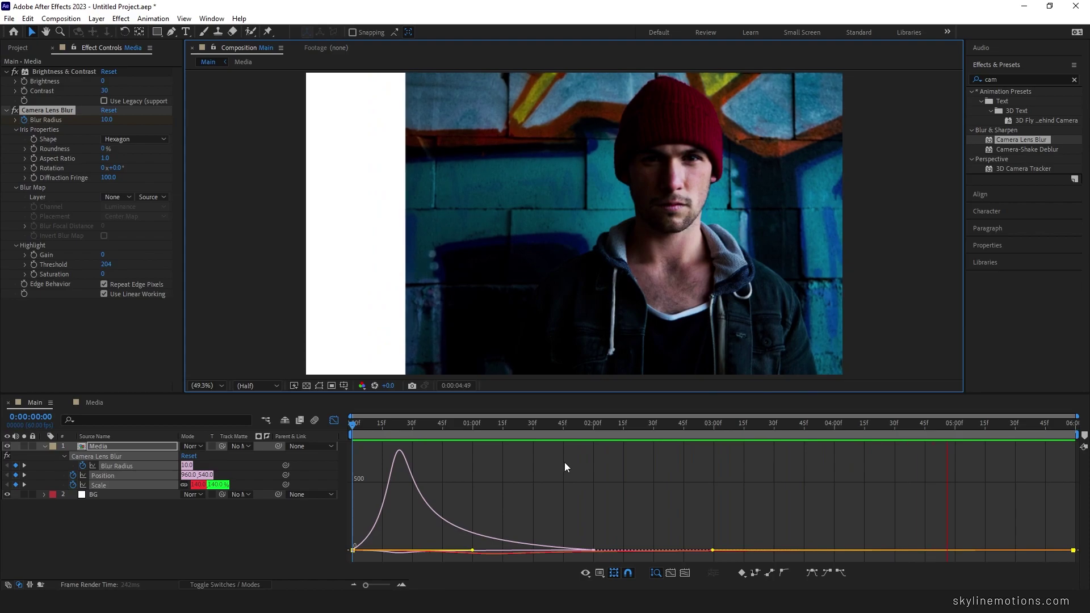
{"action": "key", "text": "space"}
- Leave the graph editor, collapse the Media layer's properties and scrub through the animation to about 4 seconds
{"action": "left_click", "coordinate": [335, 421]}
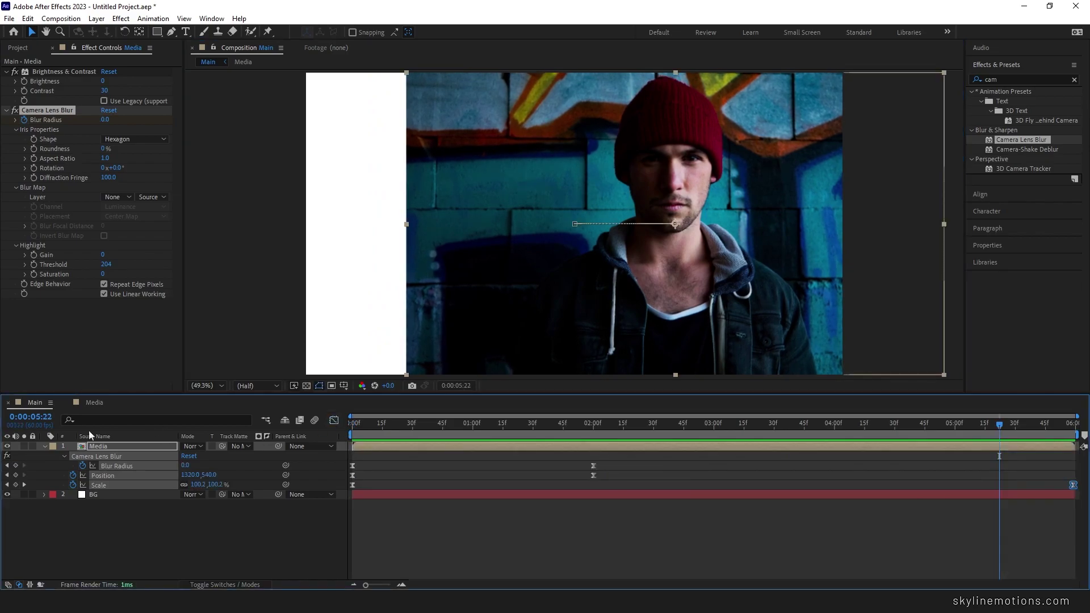
{"action": "left_click", "coordinate": [44, 446]}
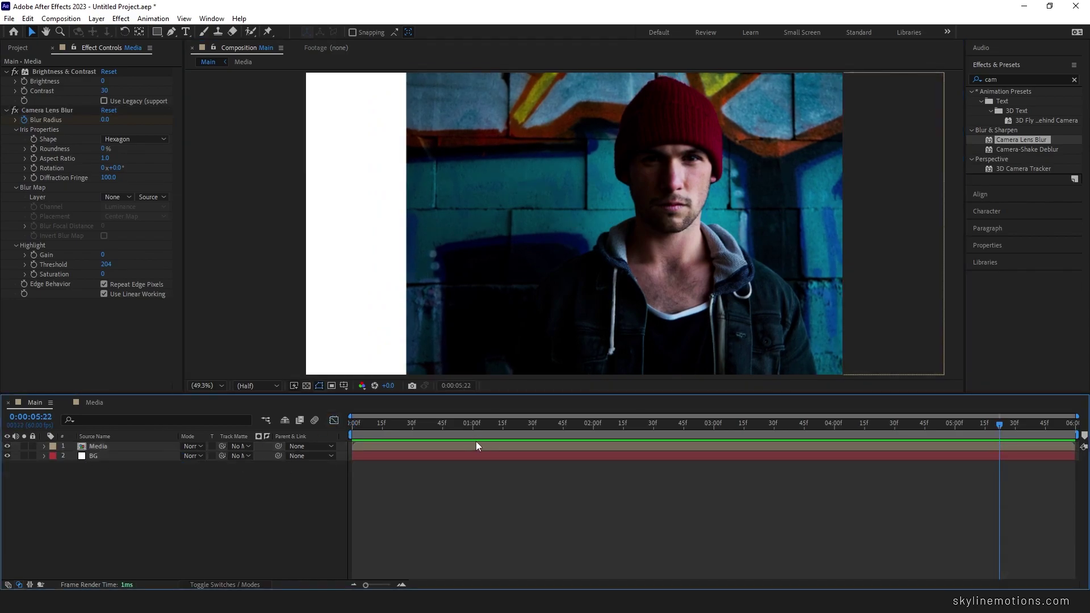
{"action": "left_click", "coordinate": [556, 423]}
{"action": "left_click_drag", "start_coordinate": [578, 423], "coordinate": [846, 424]}
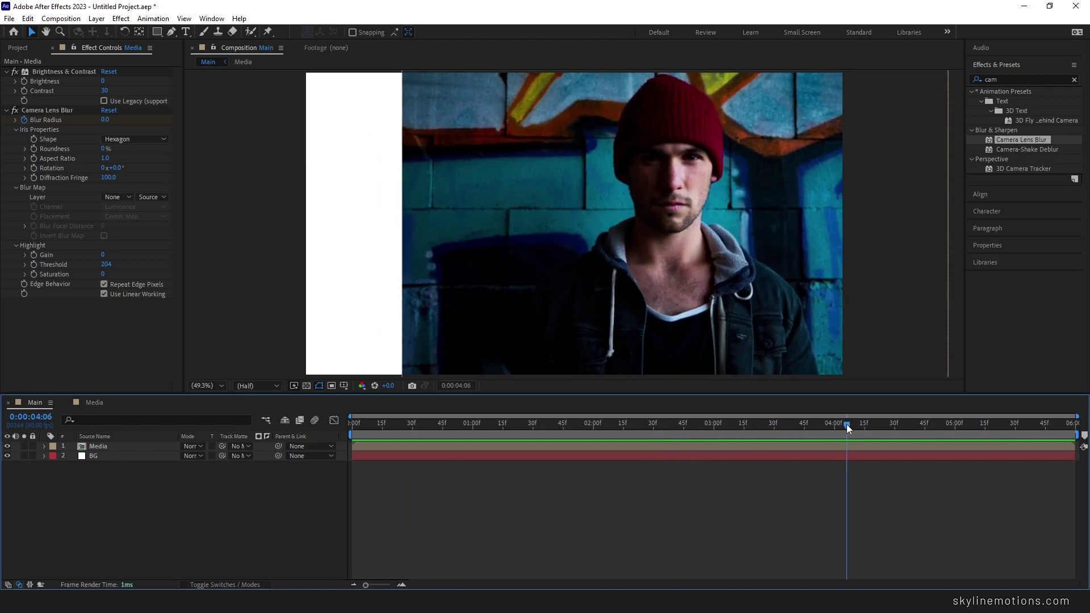
- Create a new white 1920 × 1080 px solid layer named Noise in the Main composition
{"action": "left_click", "coordinate": [97, 18]}
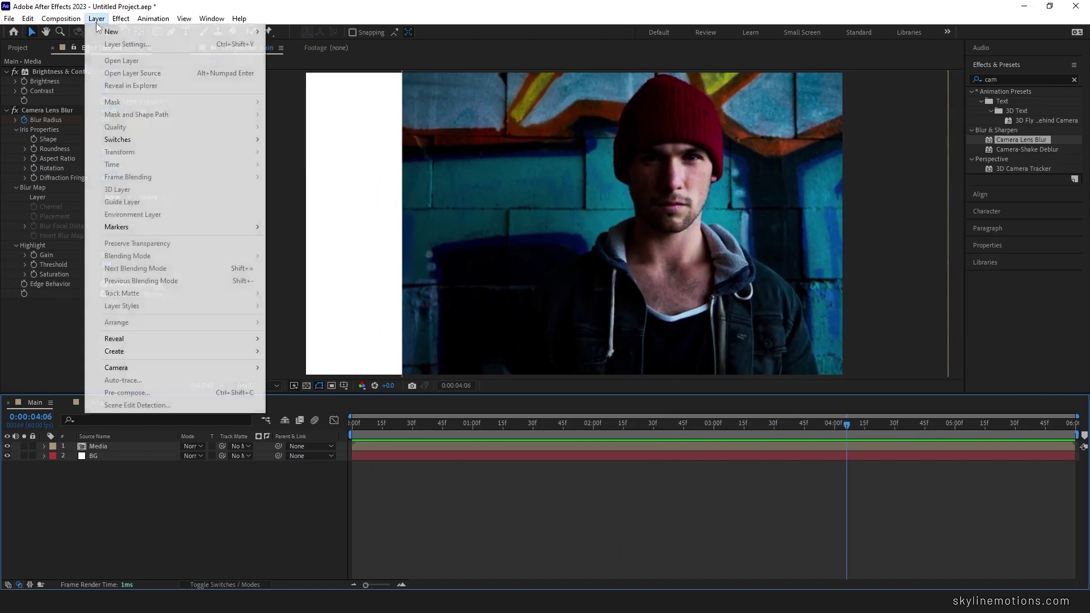
{"action": "mouse_move", "coordinate": [111, 33]}
{"action": "left_click", "coordinate": [313, 44]}
{"action": "type", "text": "Noise"}
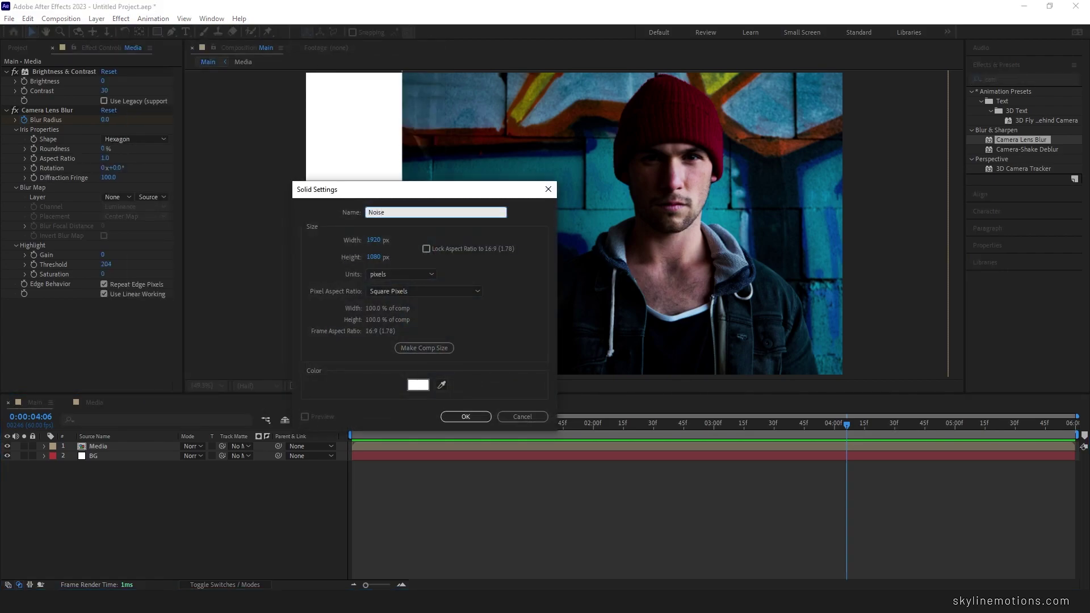
{"action": "key", "text": "Return"}
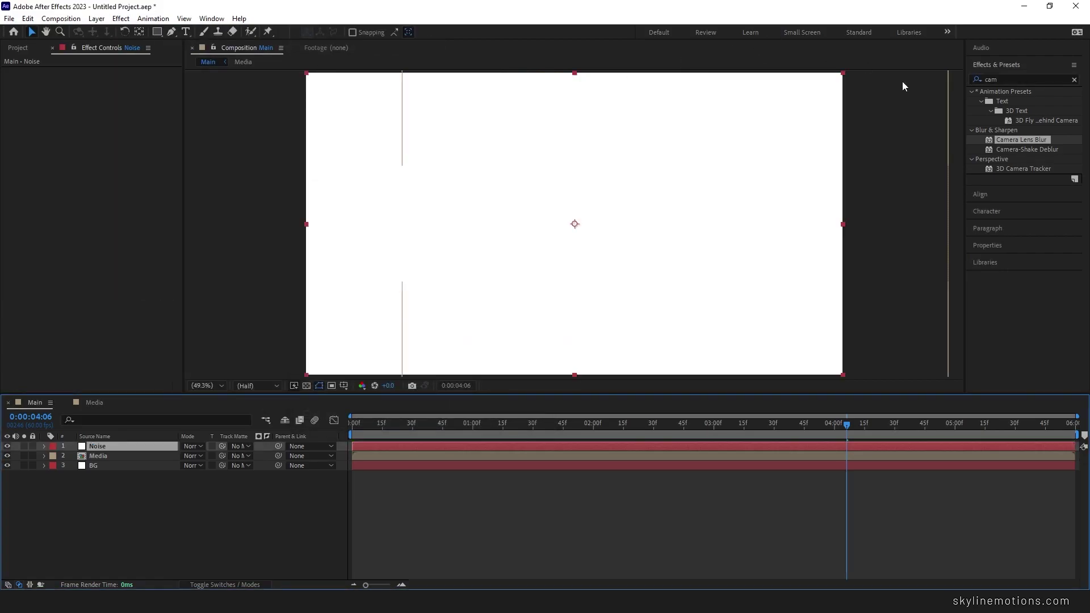
- Find the Fractal Noise effect and apply it to the Noise layer
{"action": "left_click", "coordinate": [1030, 79]}
{"action": "type", "text": "fra"}
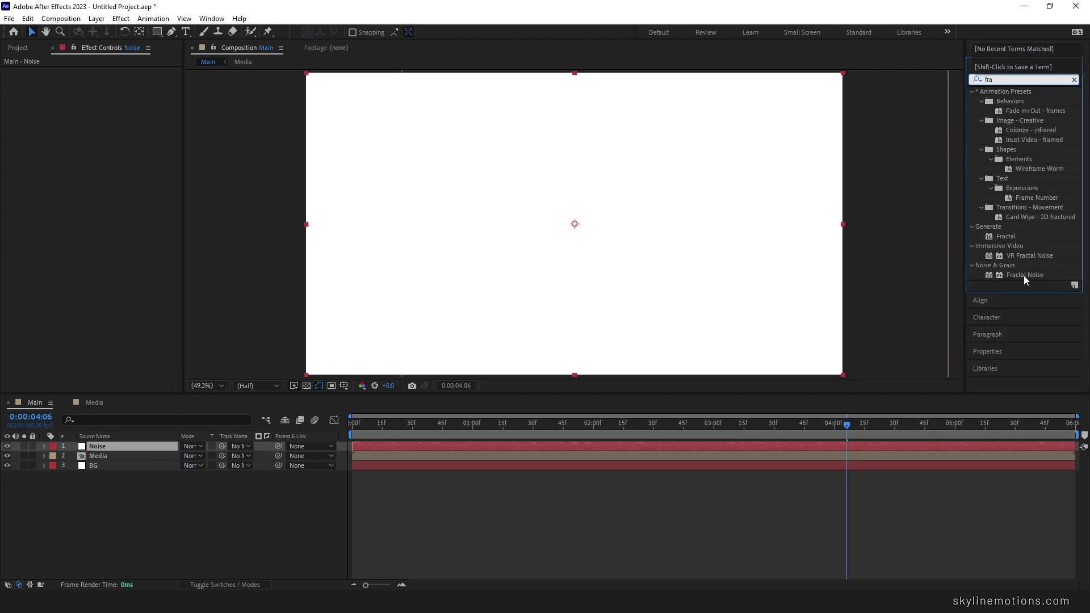
{"action": "left_click_drag", "start_coordinate": [1023, 275], "coordinate": [115, 447]}
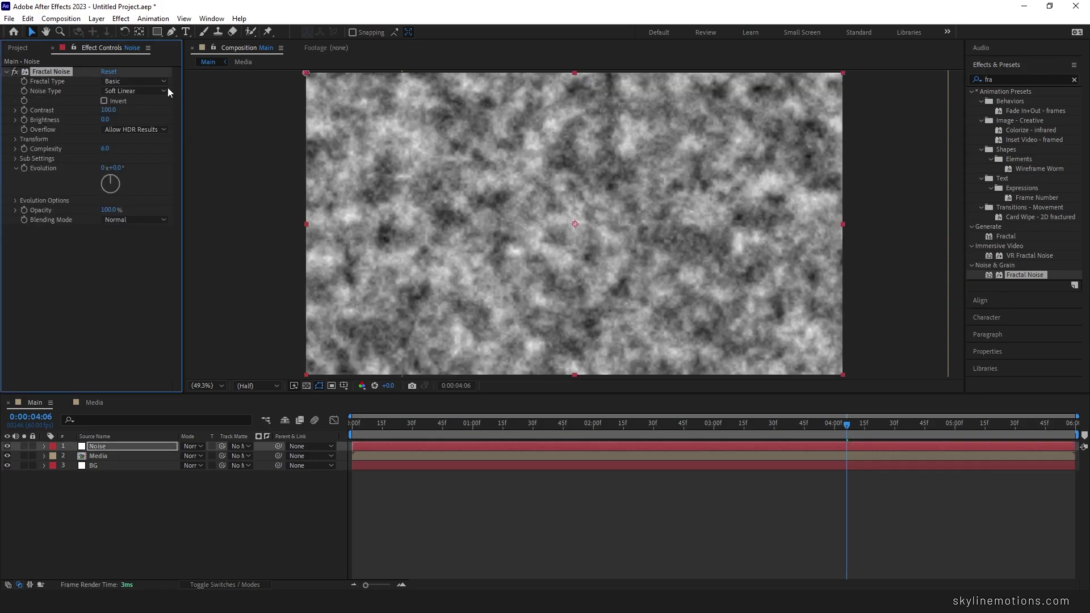
- Set the Fractal Noise effect's fractal type to Turbulent Smooth and its noise type to Block
{"action": "left_click", "coordinate": [110, 82]}
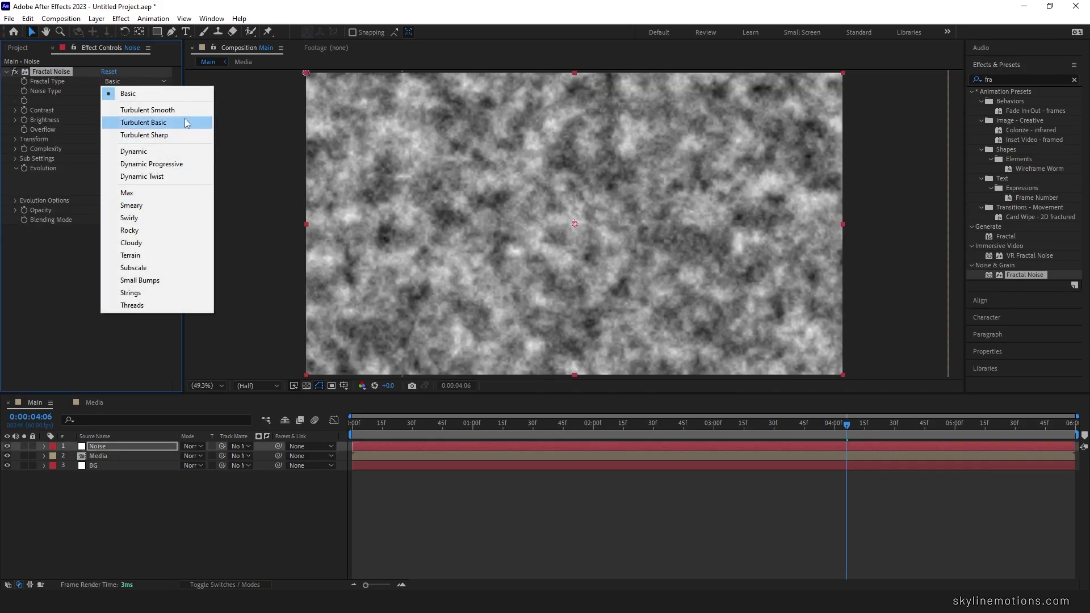
{"action": "left_click", "coordinate": [162, 111]}
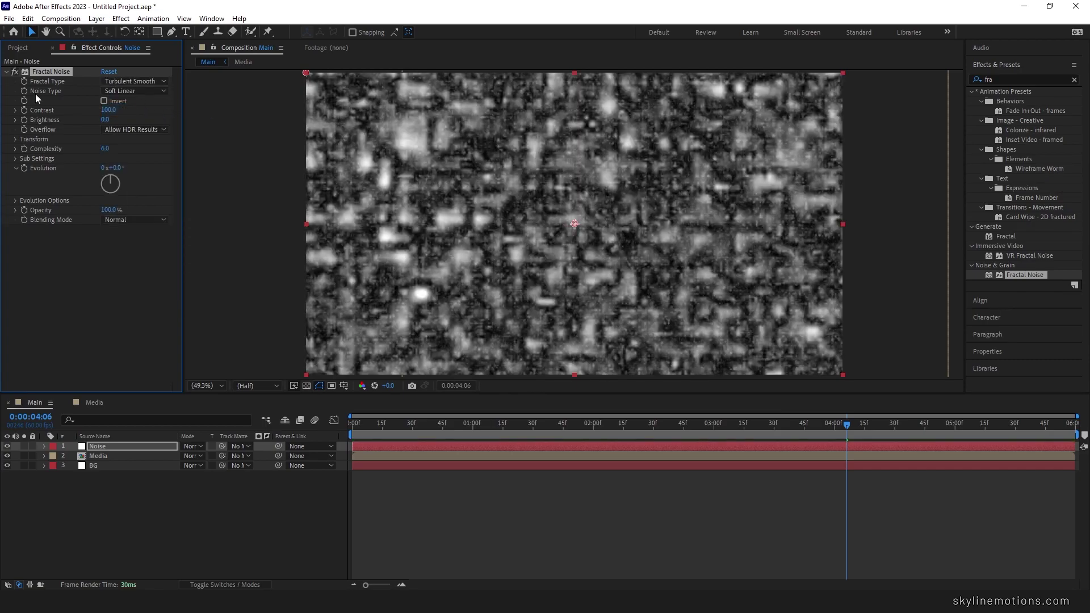
{"action": "left_click", "coordinate": [128, 90]}
{"action": "left_click", "coordinate": [128, 103]}
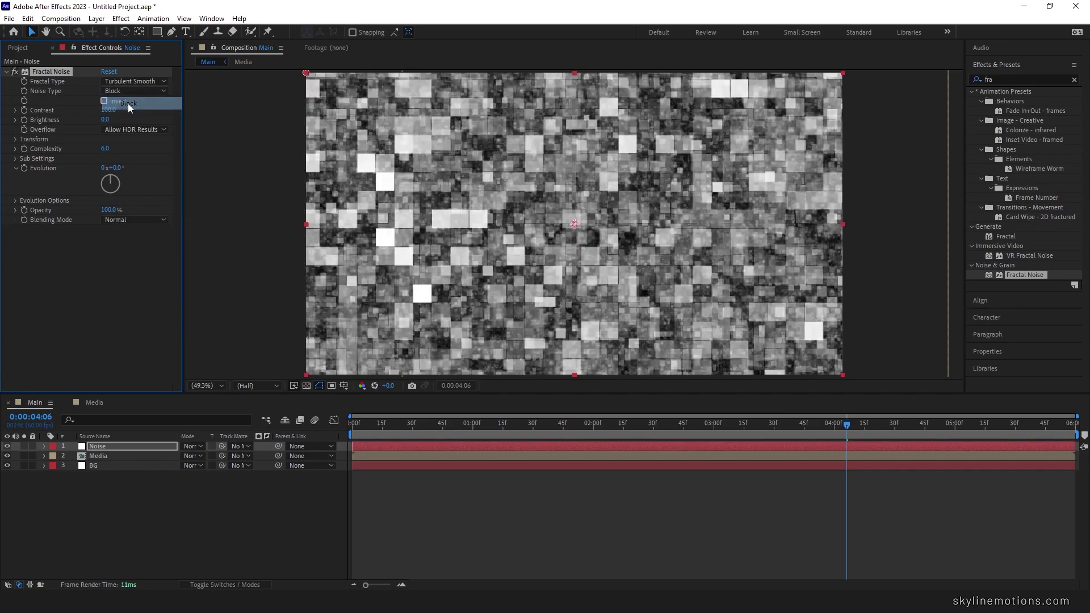
- Set the Fractal Noise contrast to 125, brightness to -50 and complexity to 1
{"action": "left_click", "coordinate": [108, 111]}
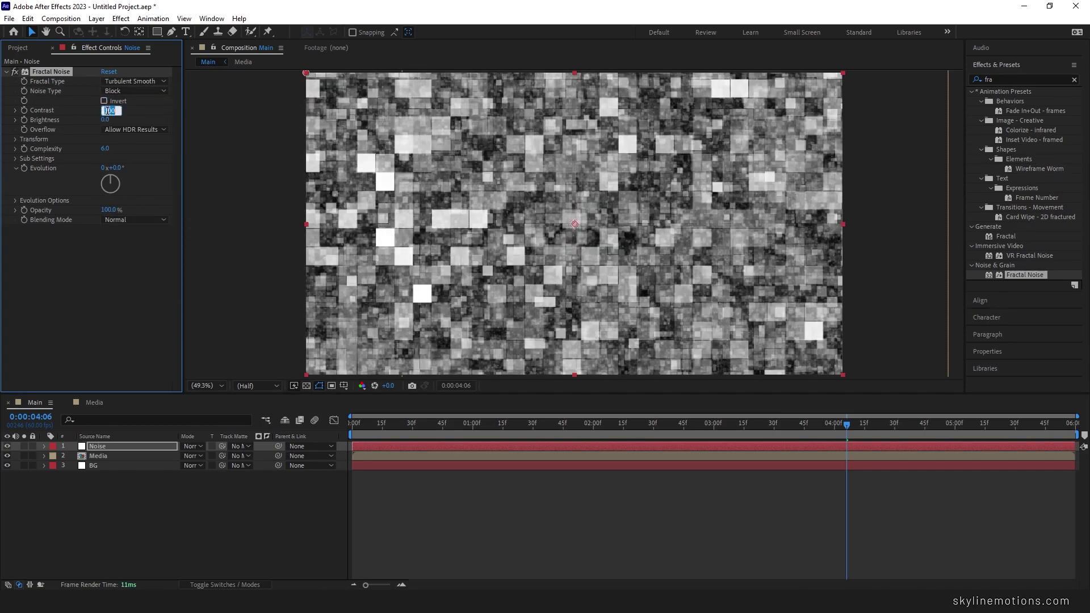
{"action": "type", "text": "125"}
{"action": "key", "text": "Return"}
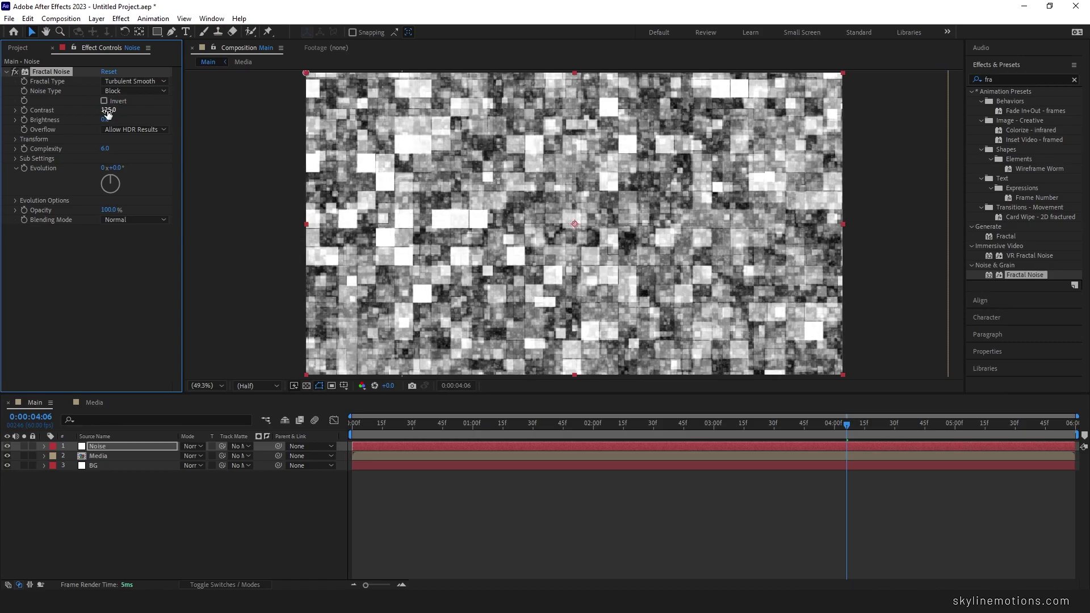
{"action": "left_click", "coordinate": [105, 120]}
{"action": "type", "text": "-50"}
{"action": "key", "text": "Return"}
{"action": "left_click", "coordinate": [107, 149]}
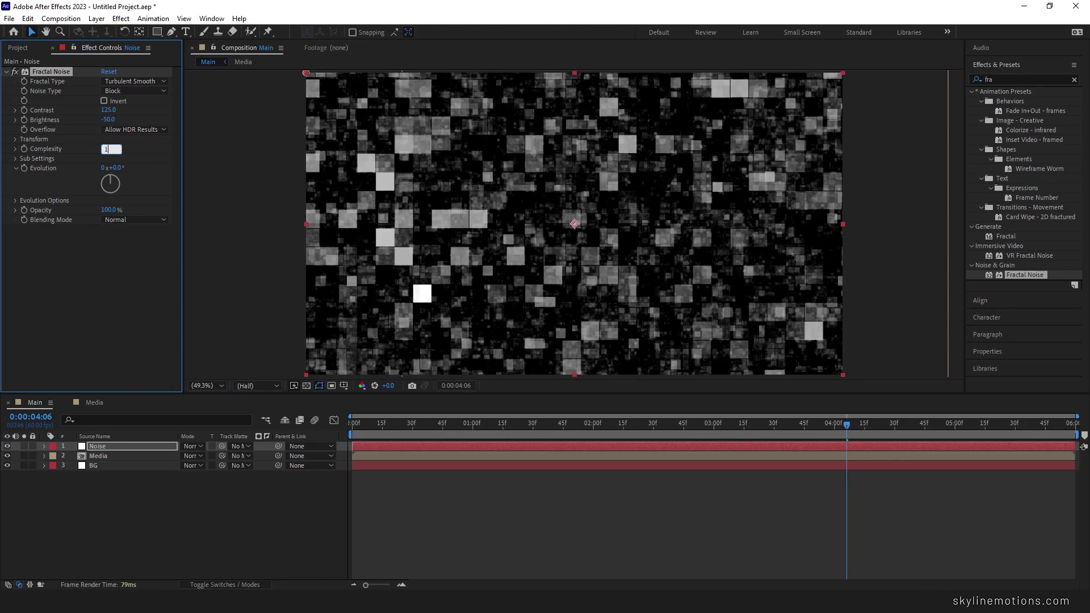
{"action": "type", "text": "1"}
{"action": "key", "text": "Return"}
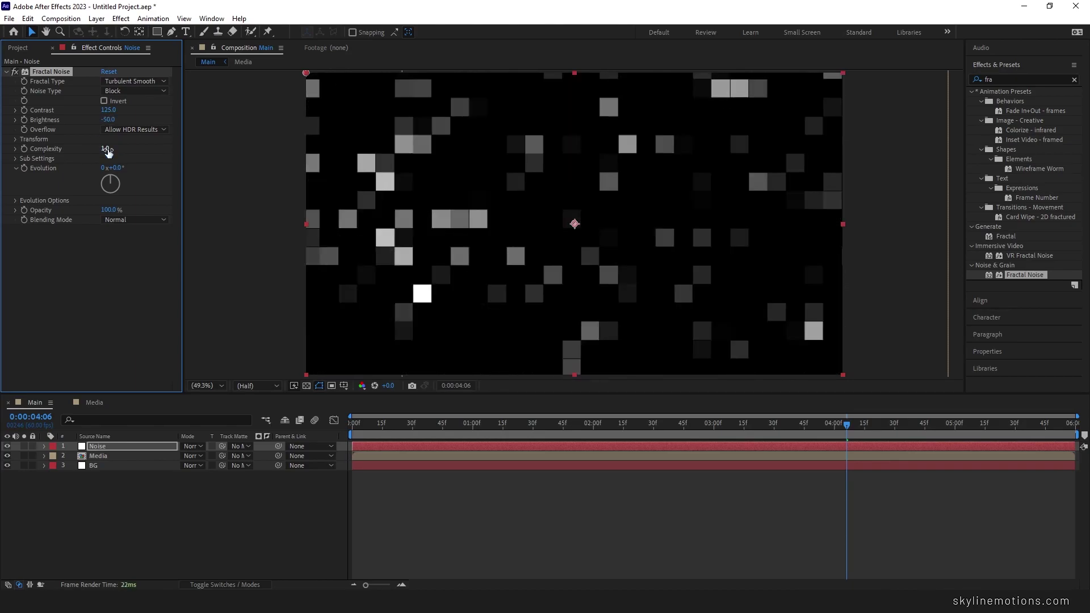
- Set the Scale in the Fractal Noise transform settings to 380
{"action": "left_click", "coordinate": [16, 139]}
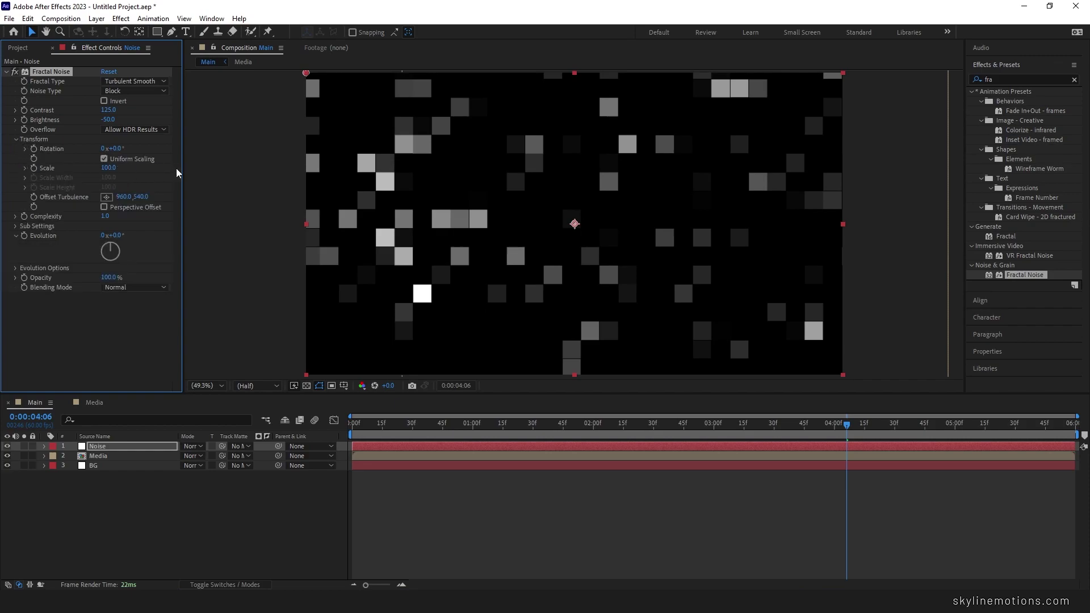
{"action": "left_click", "coordinate": [109, 168]}
{"action": "type", "text": "380"}
{"action": "key", "text": "Return"}
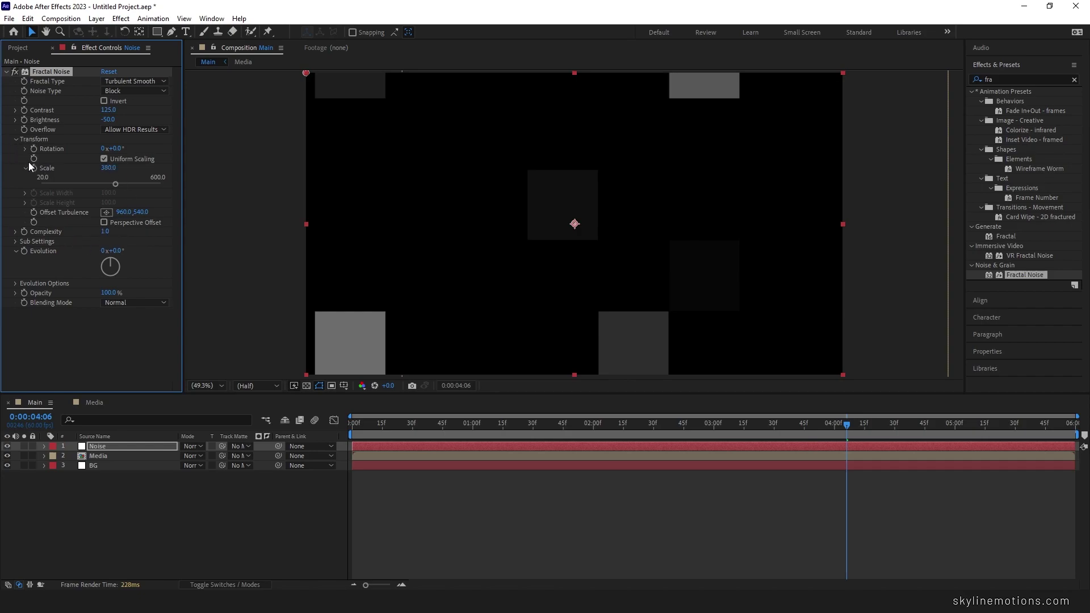
- Add the expression time*25 to the Fractal Noise Evolution, collapse the Noise layer and scrub through the block animation
{"action": "key", "text": "alt"}
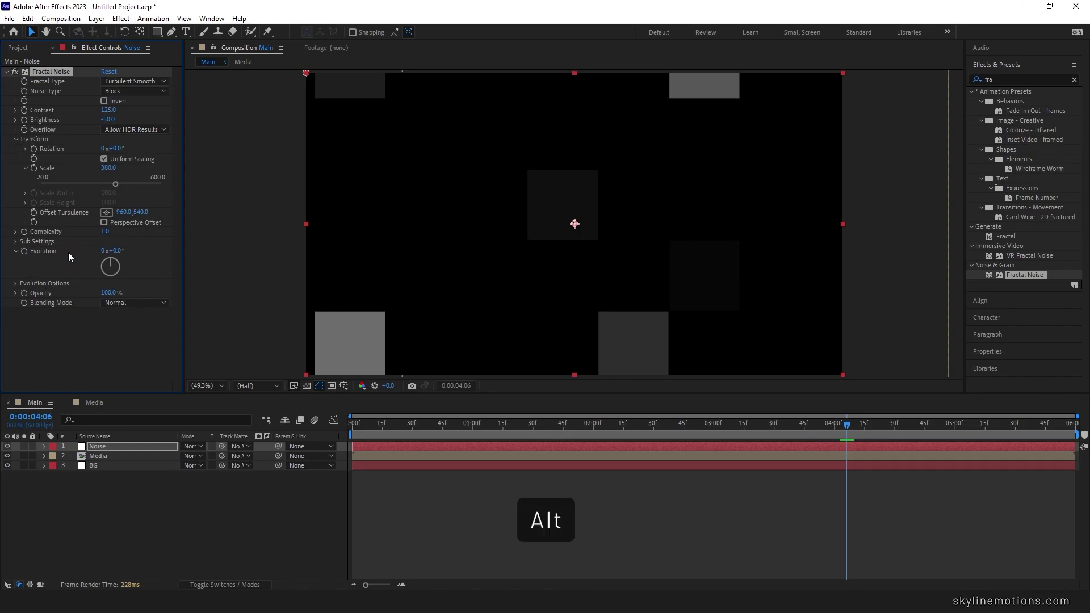
{"action": "left_click", "coordinate": [24, 252], "text": "alt"}
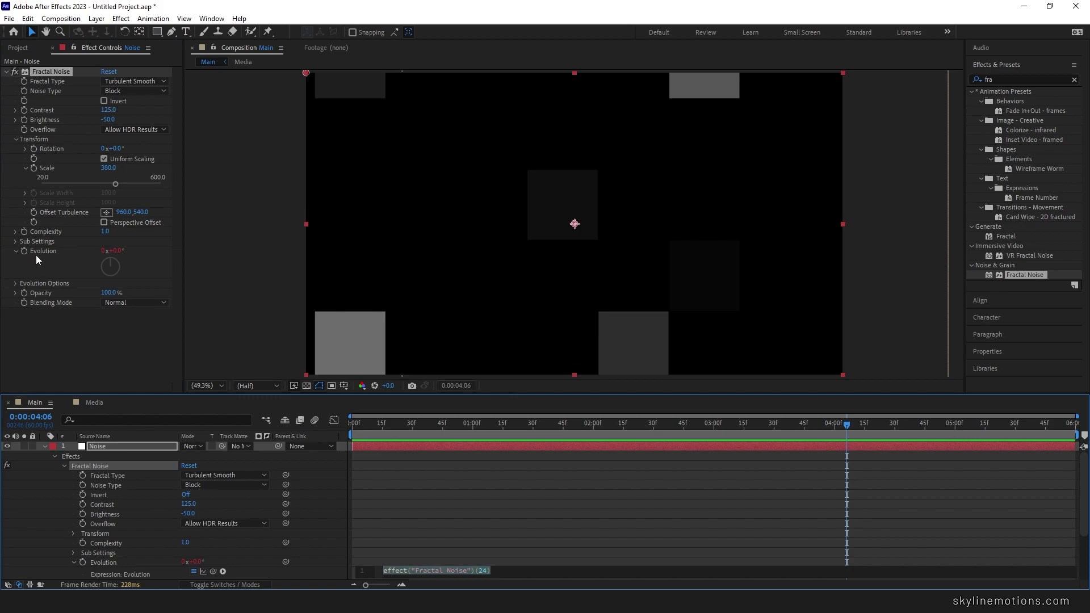
{"action": "key", "text": "BackSpace"}
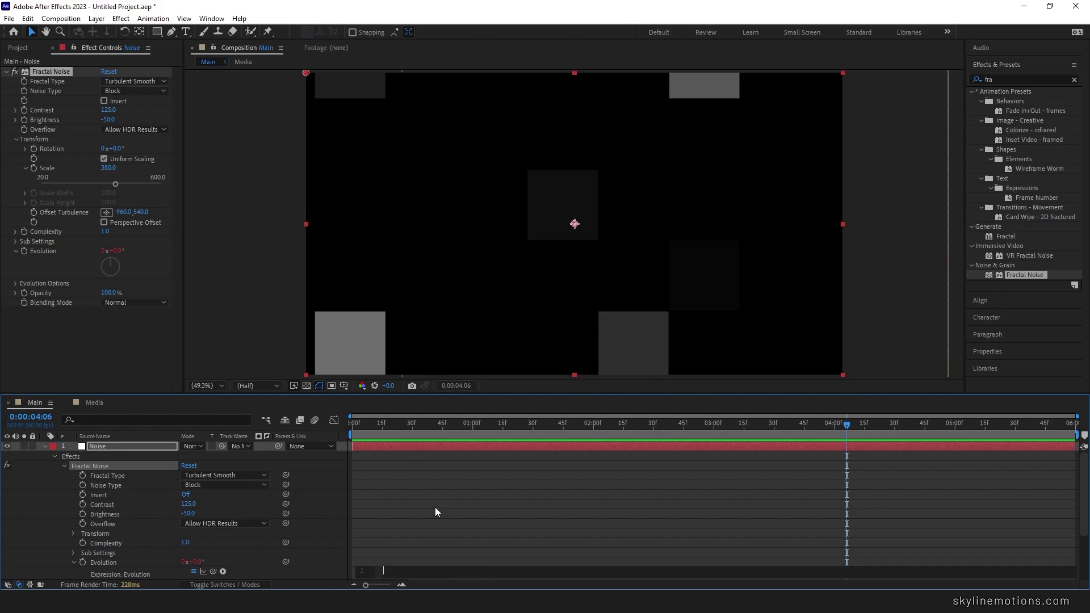
{"action": "type", "text": "time"}
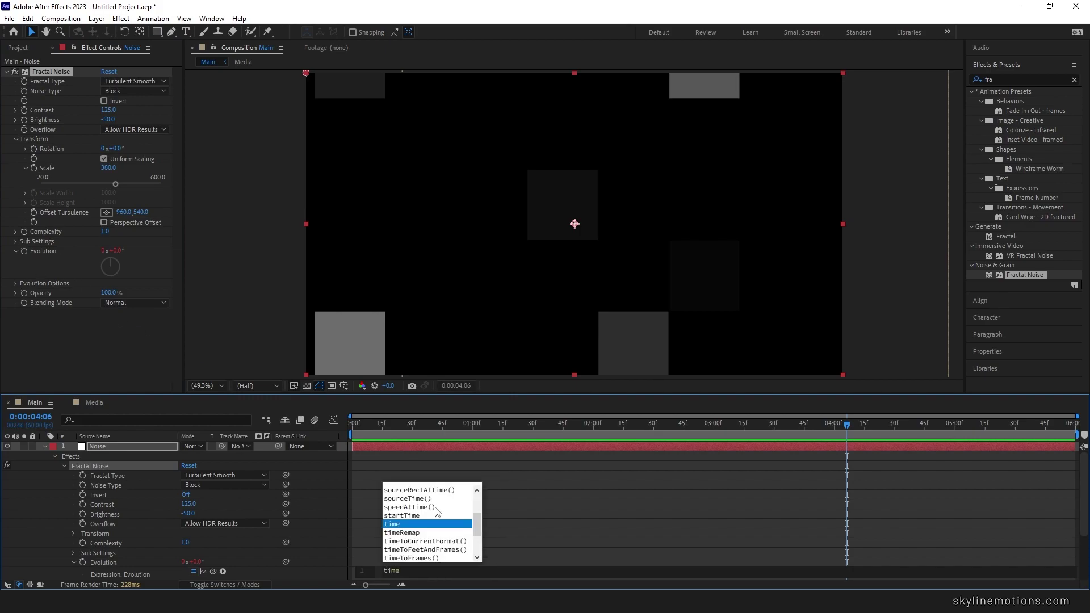
{"action": "type", "text": "*25"}
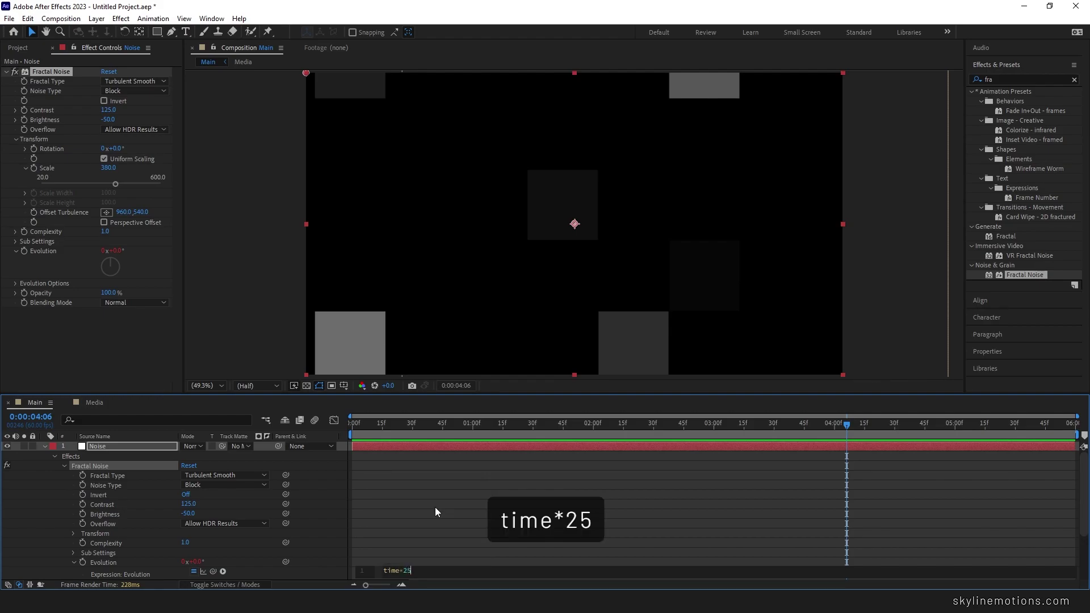
{"action": "key", "text": "KP_Enter"}
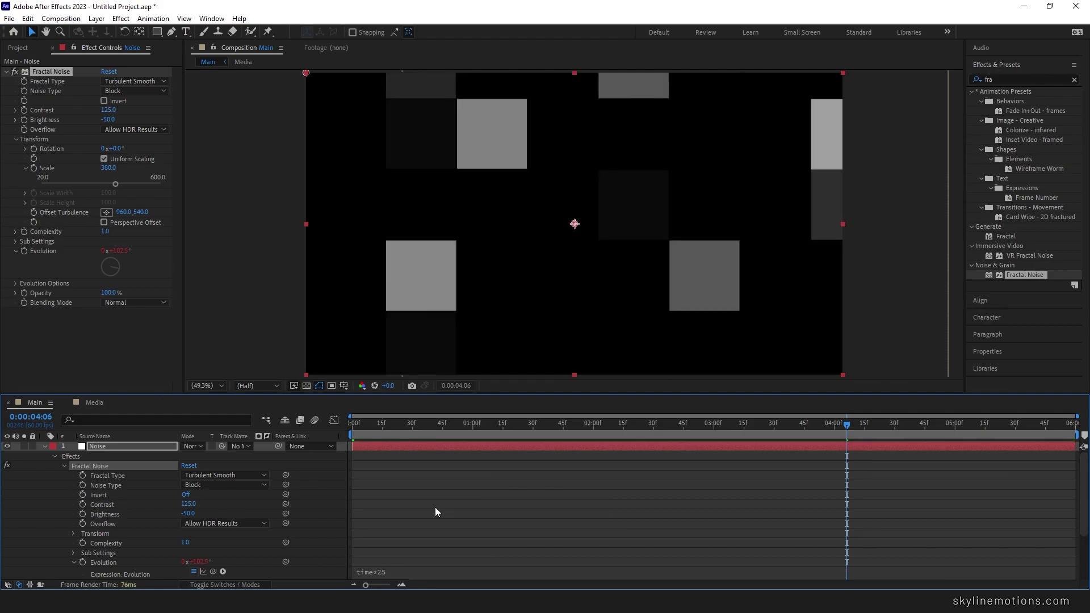
{"action": "left_click", "coordinate": [45, 446]}
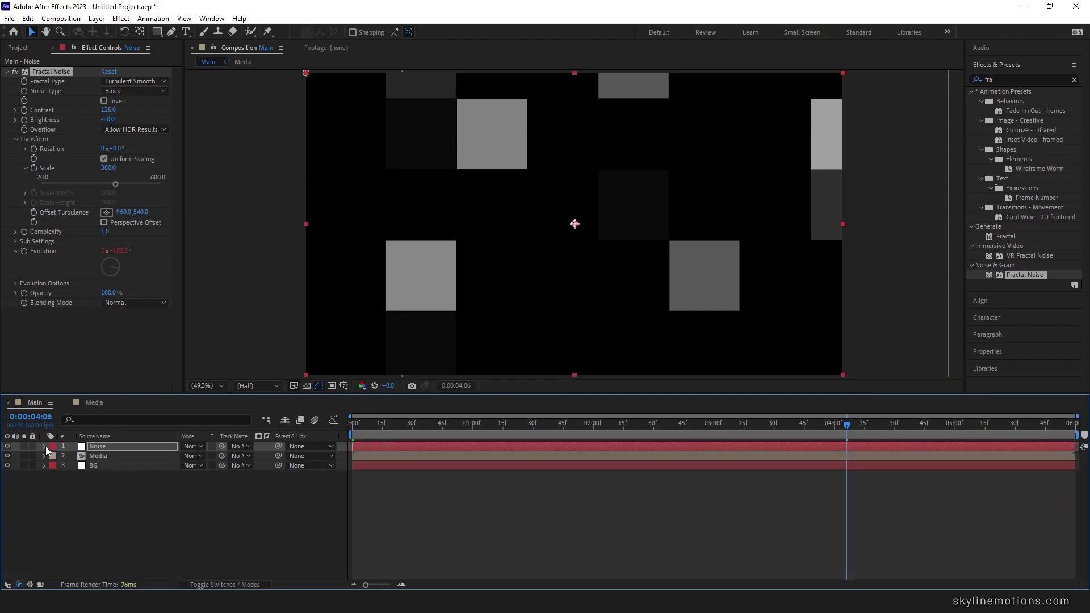
{"action": "left_click_drag", "start_coordinate": [514, 423], "coordinate": [906, 435]}
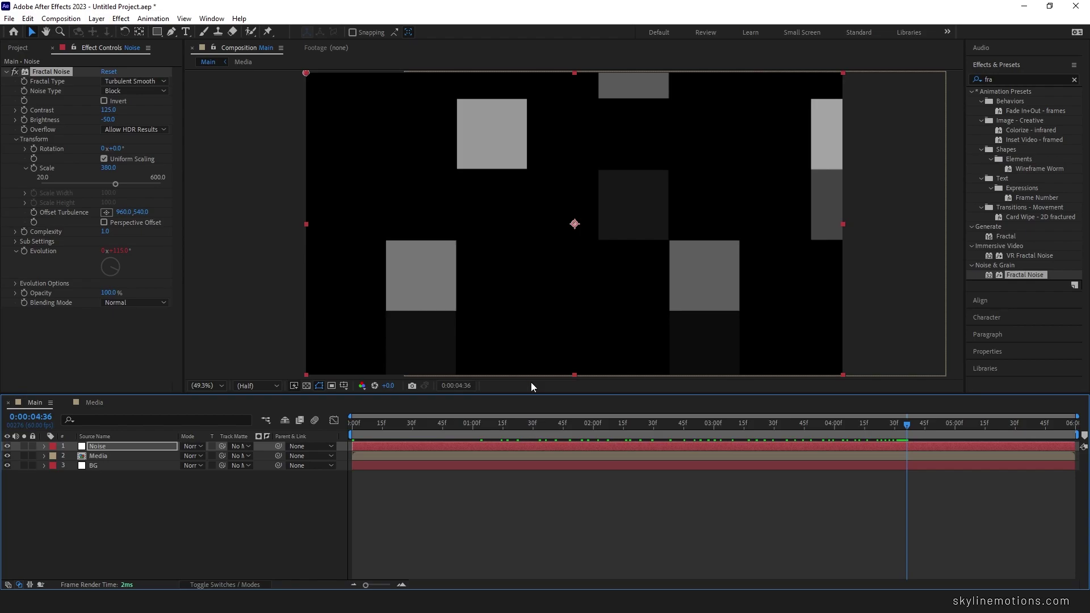
- Set the Noise layer's blending mode to Add
{"action": "left_click", "coordinate": [196, 448]}
{"action": "left_click", "coordinate": [197, 446]}
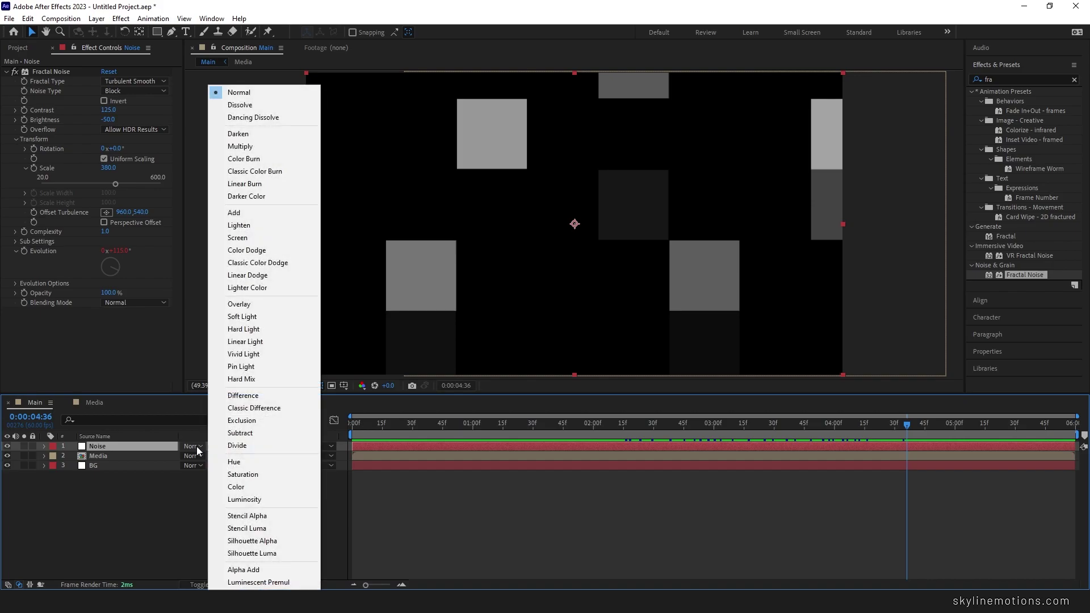
{"action": "left_click", "coordinate": [241, 213]}
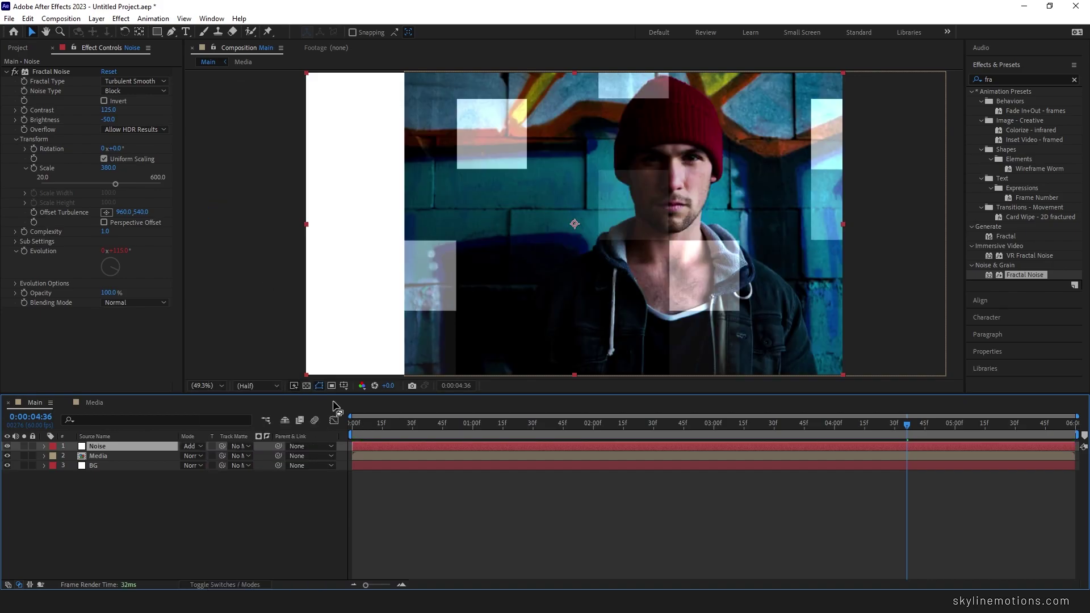
- Set the Noise layer's opacity to 50% at 1 second and keyframe it there
{"action": "key", "text": "t"}
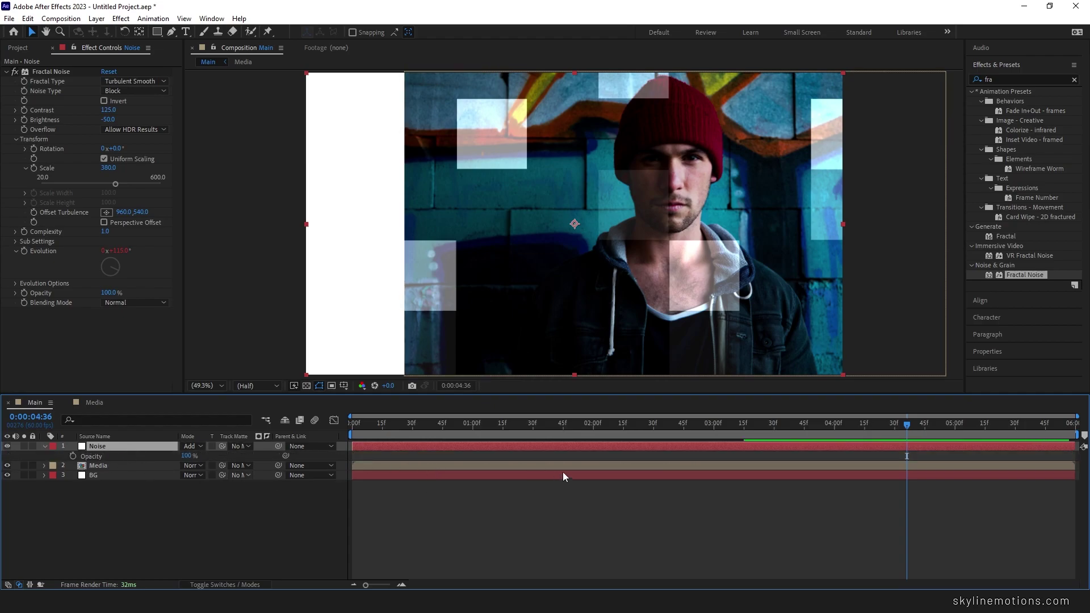
{"action": "left_click_drag", "start_coordinate": [472, 426], "coordinate": [472, 442]}
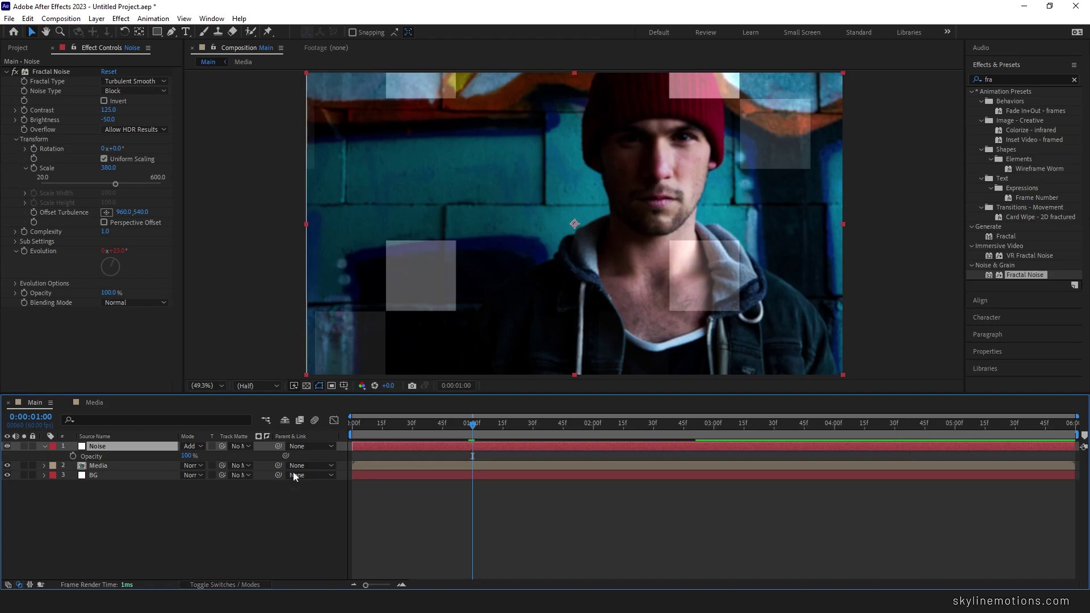
{"action": "left_click", "coordinate": [188, 455]}
{"action": "type", "text": "50"}
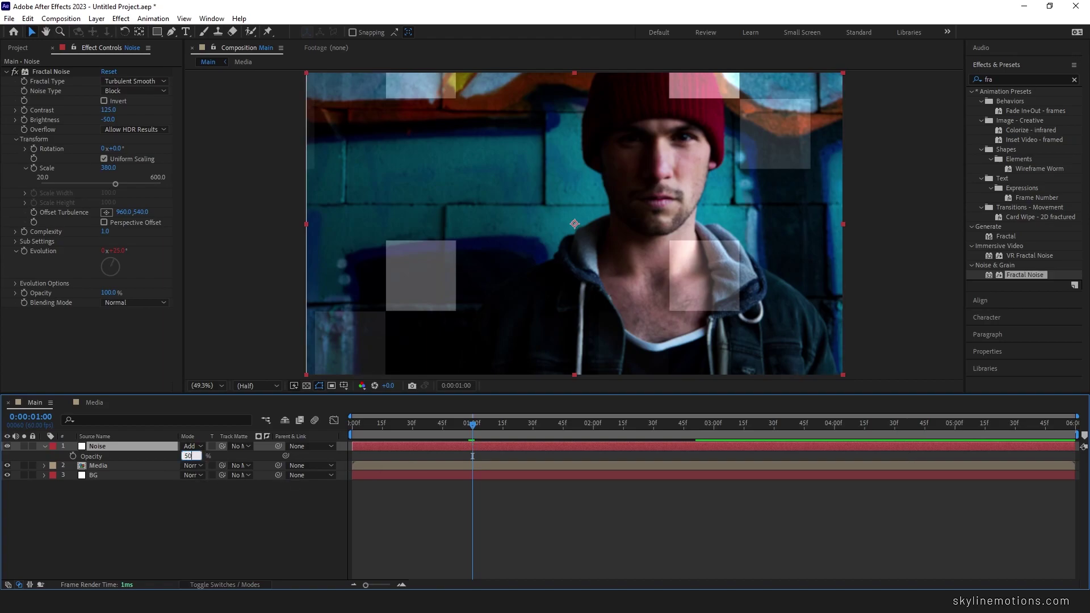
{"action": "key", "text": "Return"}
{"action": "left_click", "coordinate": [72, 456]}
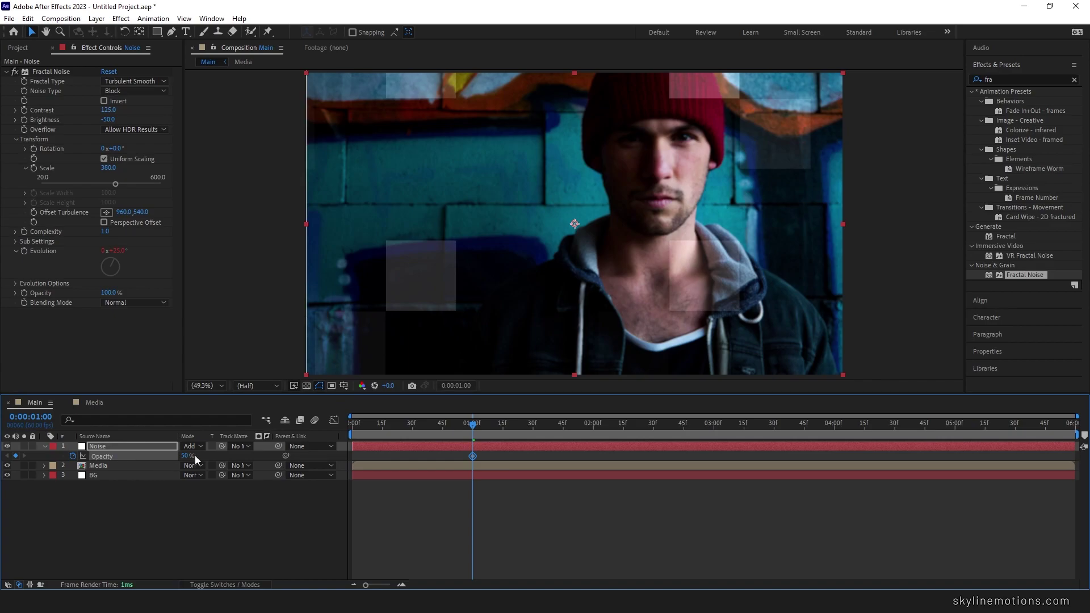
- Keyframe the Noise layer's opacity at 0% at the composition's start and scrub through the fade-in to about 5 seconds
{"action": "left_click_drag", "start_coordinate": [461, 426], "coordinate": [339, 435]}
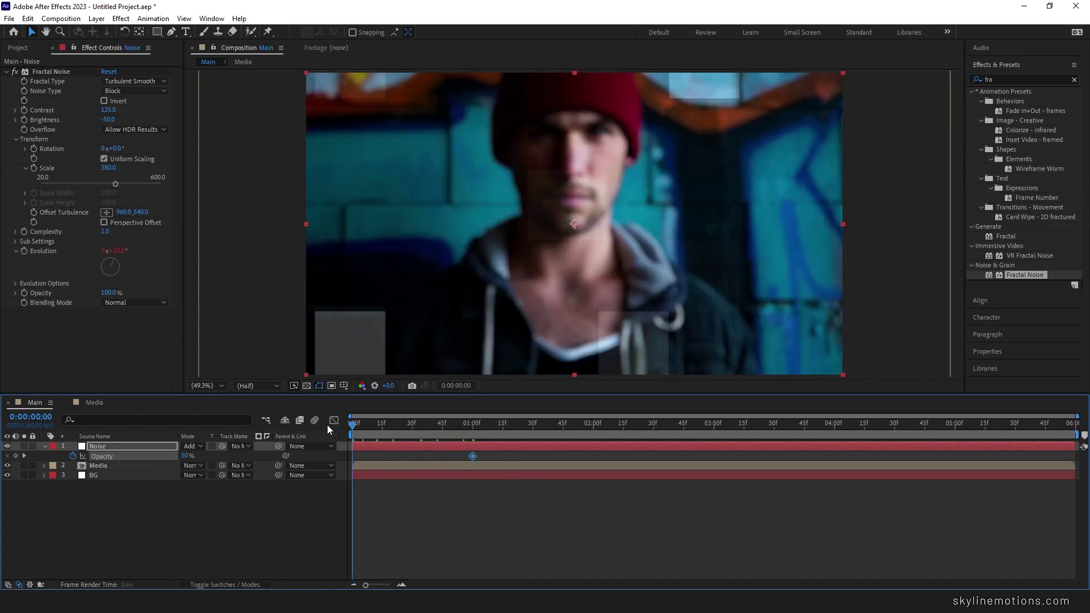
{"action": "left_click", "coordinate": [187, 457]}
{"action": "type", "text": "0"}
{"action": "key", "text": "Return"}
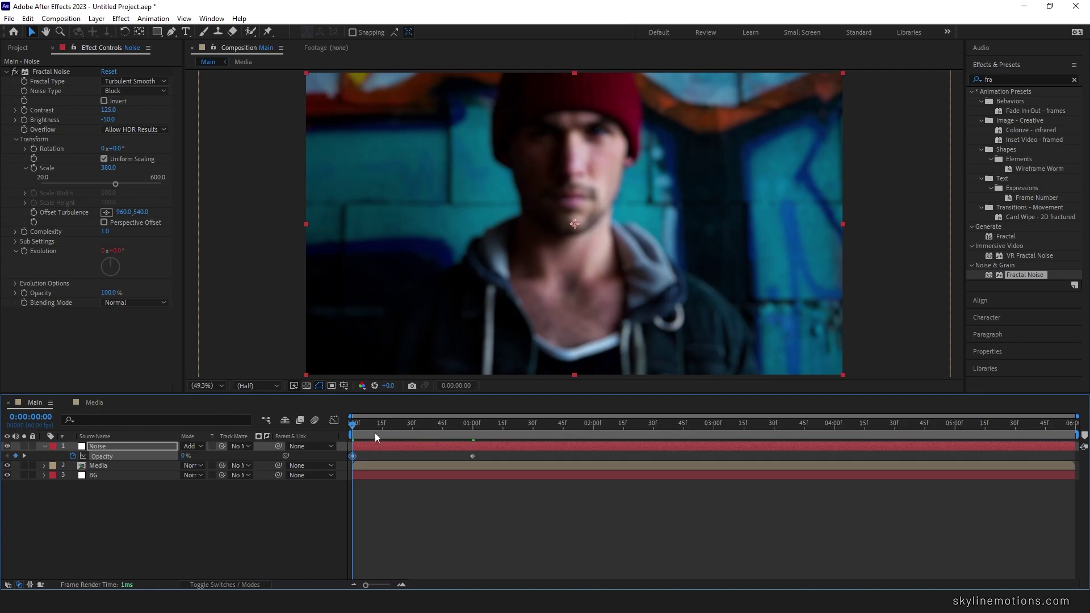
{"action": "left_click_drag", "start_coordinate": [362, 425], "coordinate": [978, 430]}
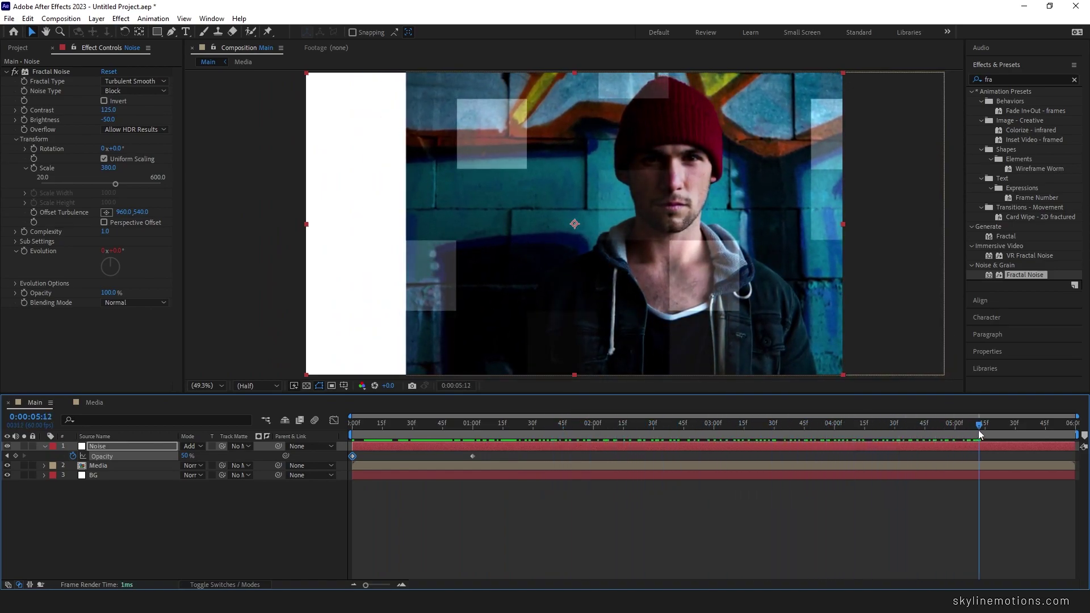
- Duplicate the Noise layer and rename the upper copy as Stroke
{"action": "left_click", "coordinate": [122, 449]}
{"action": "key", "text": "ctrl+d"}
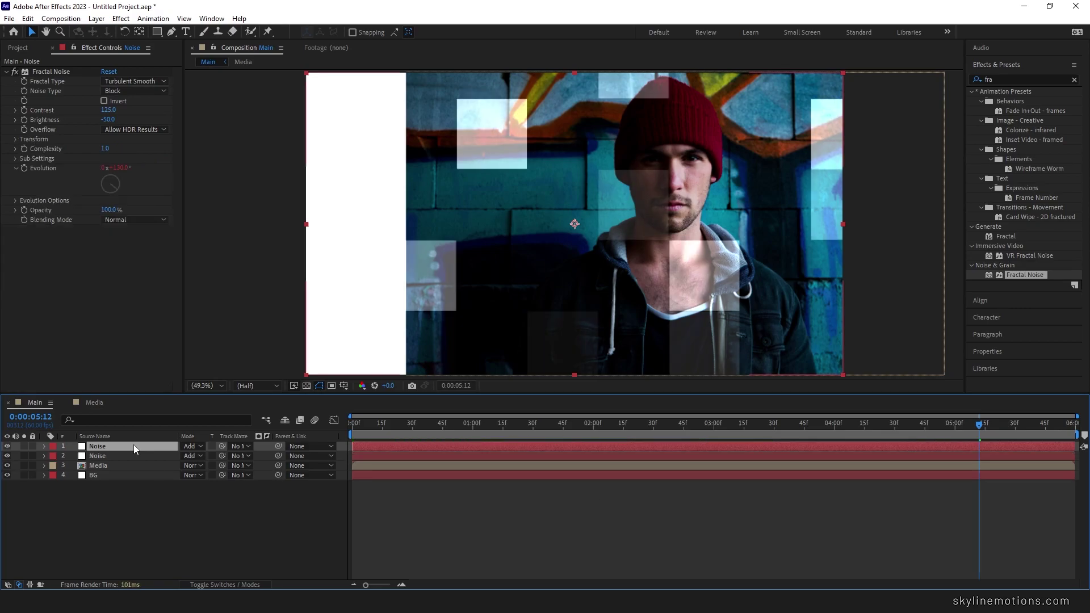
{"action": "right_click", "coordinate": [121, 445]}
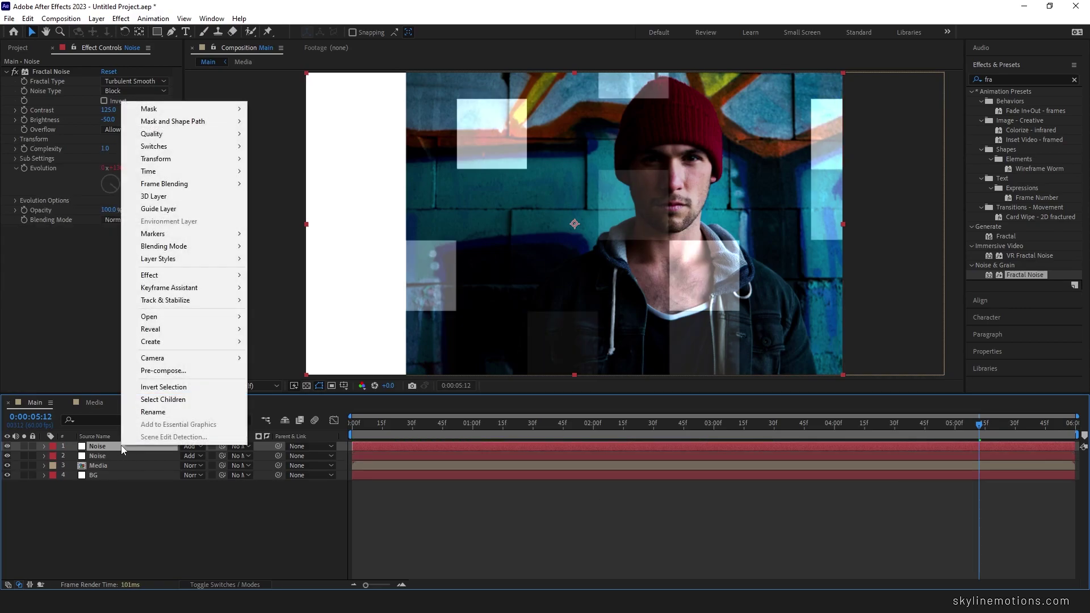
{"action": "left_click", "coordinate": [186, 411]}
{"action": "key", "text": "BackSpace"}
{"action": "type", "text": "Stroke"}
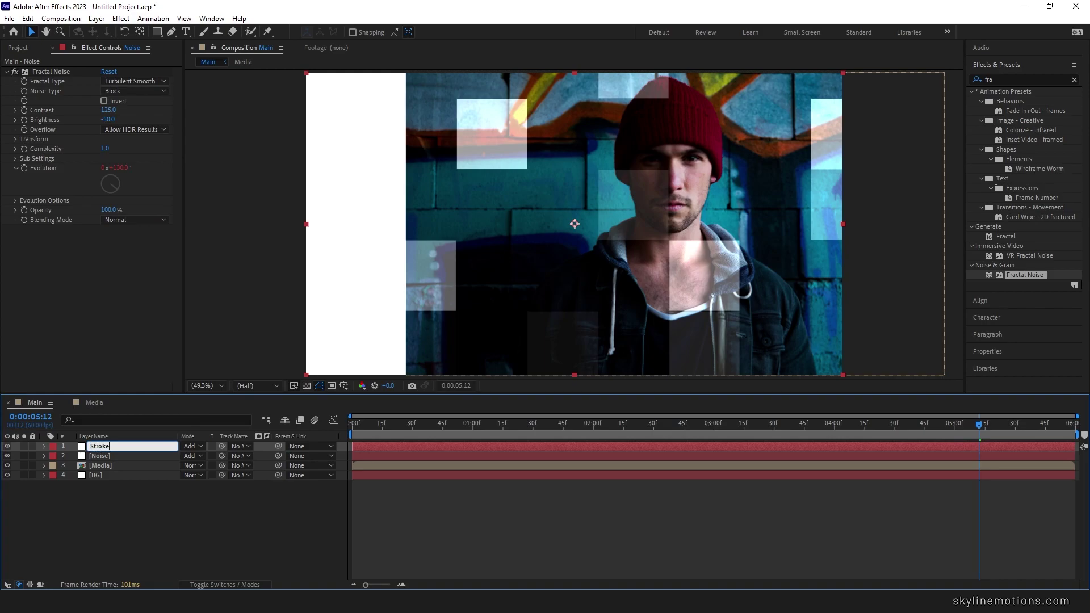
{"action": "key", "text": "Return"}
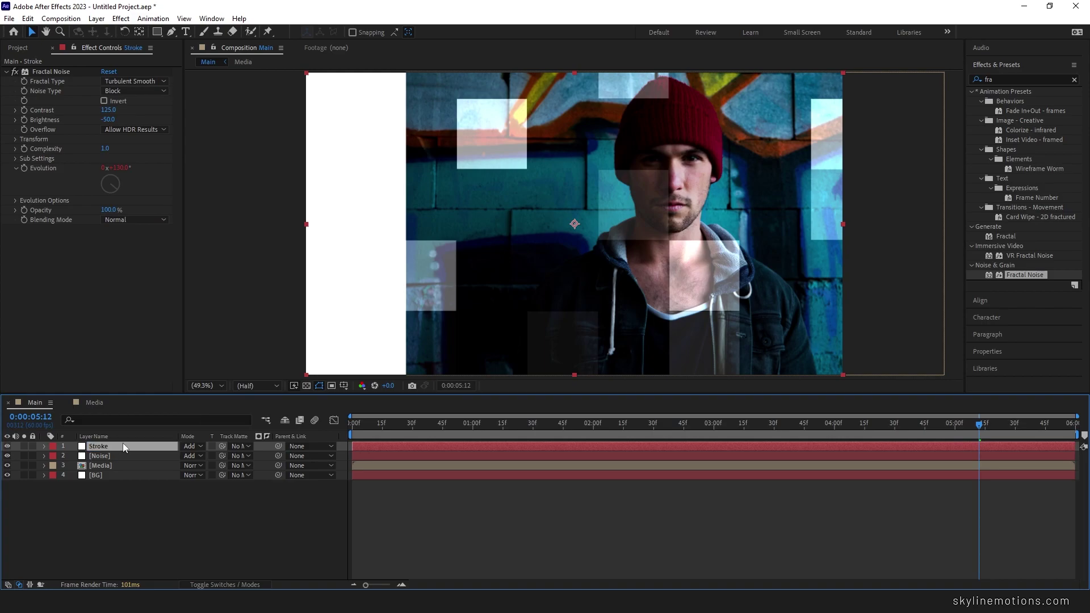
- Apply an inverted Find Edges effect to the Stroke layer and set the layer's blending mode to Screen
{"action": "left_click", "coordinate": [1017, 79]}
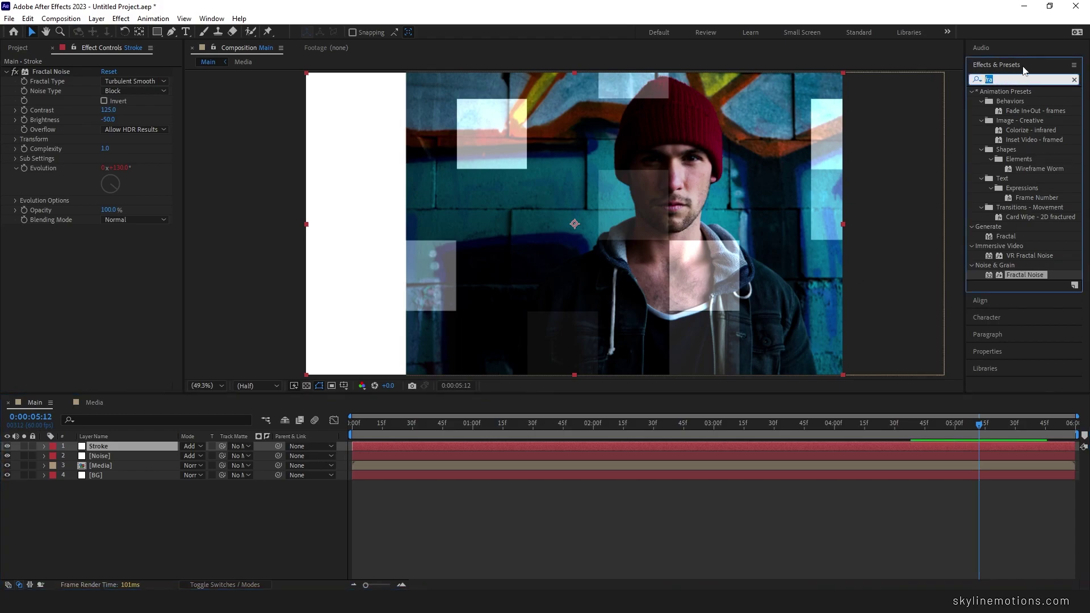
{"action": "type", "text": "find"}
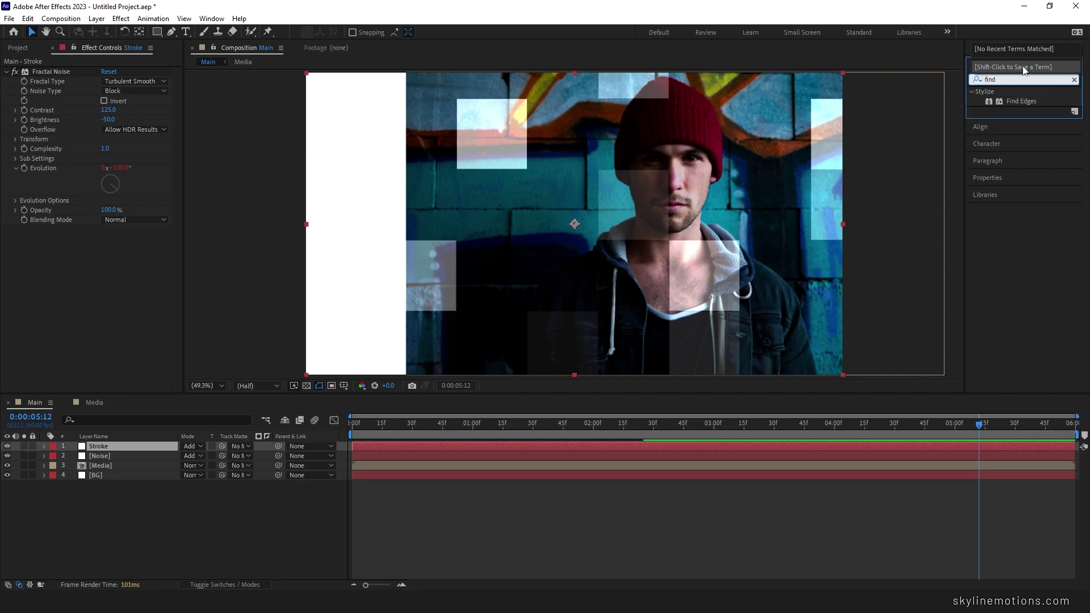
{"action": "left_click_drag", "start_coordinate": [1026, 101], "coordinate": [148, 445]}
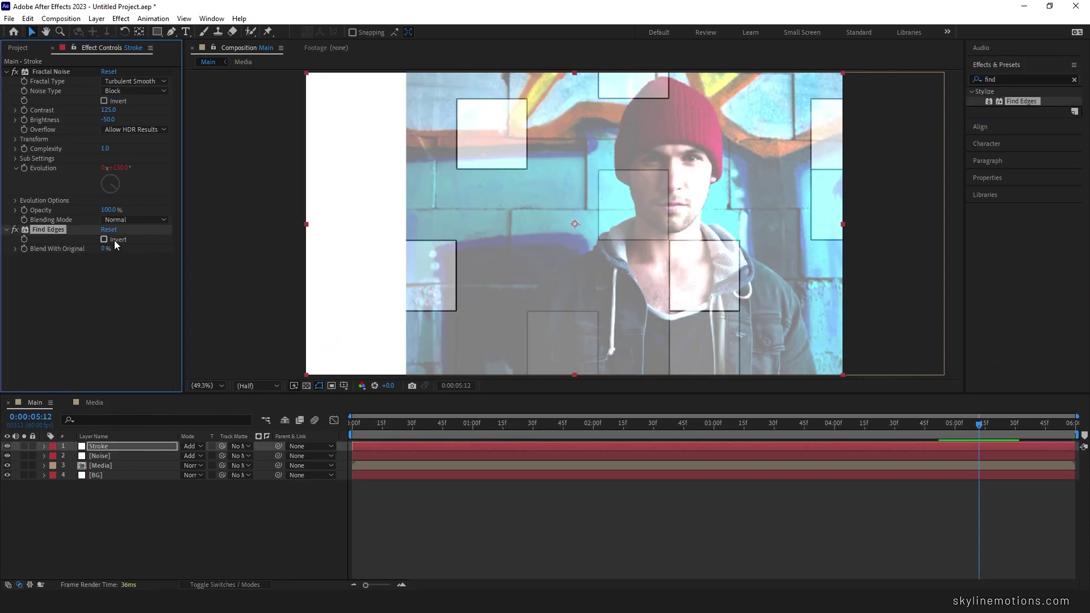
{"action": "left_click", "coordinate": [114, 242]}
{"action": "left_click", "coordinate": [623, 241]}
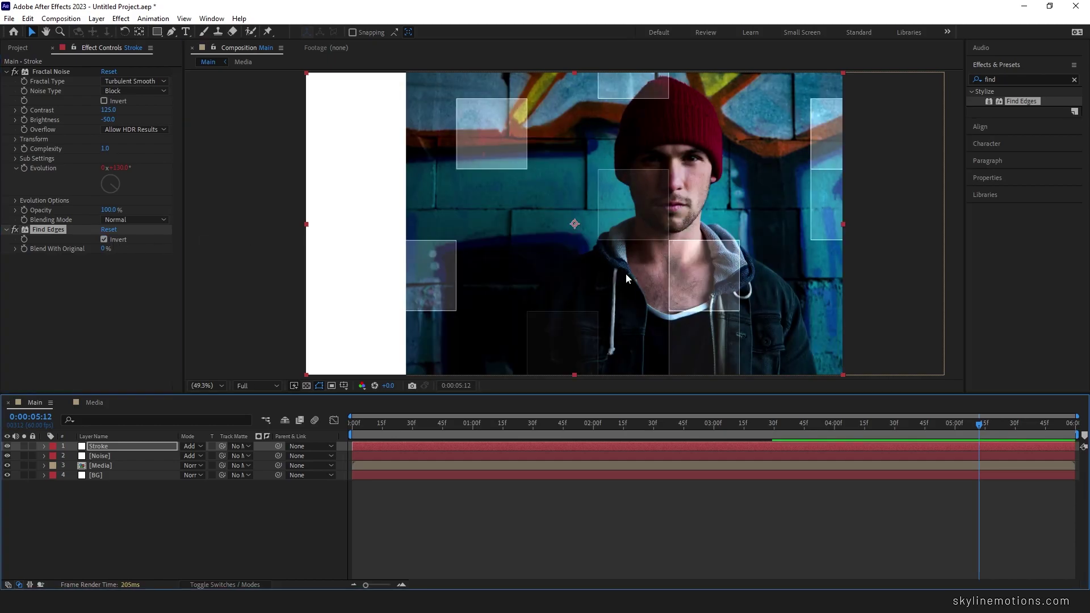
{"action": "left_click", "coordinate": [187, 449]}
{"action": "left_click", "coordinate": [251, 238]}
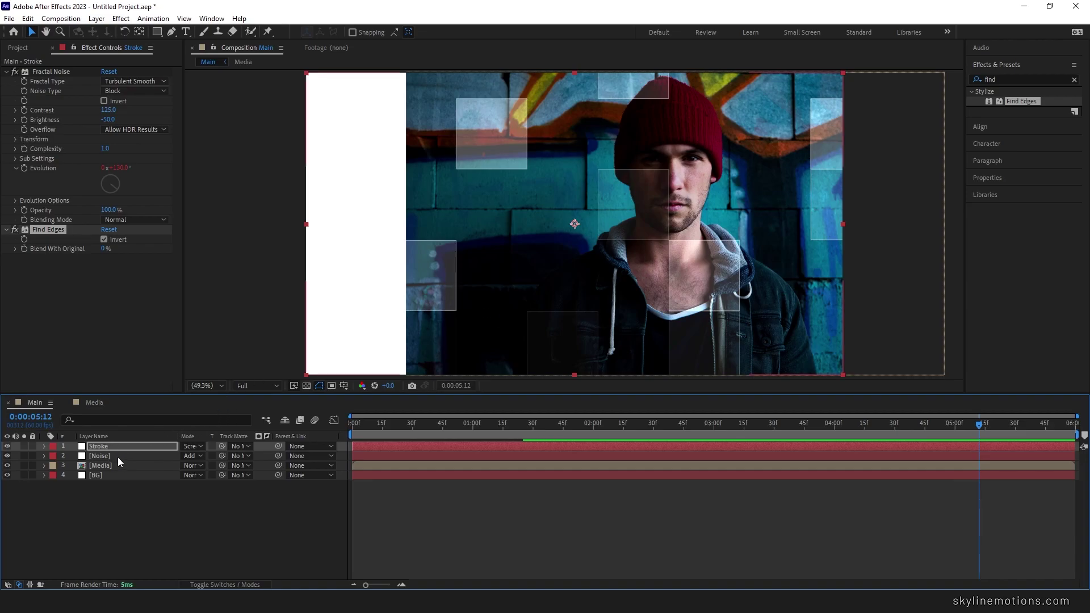
- Change the Stroke layer's Fractal Noise Evolution expression to time*35
{"action": "left_click", "coordinate": [44, 446]}
{"action": "left_click", "coordinate": [54, 457]}
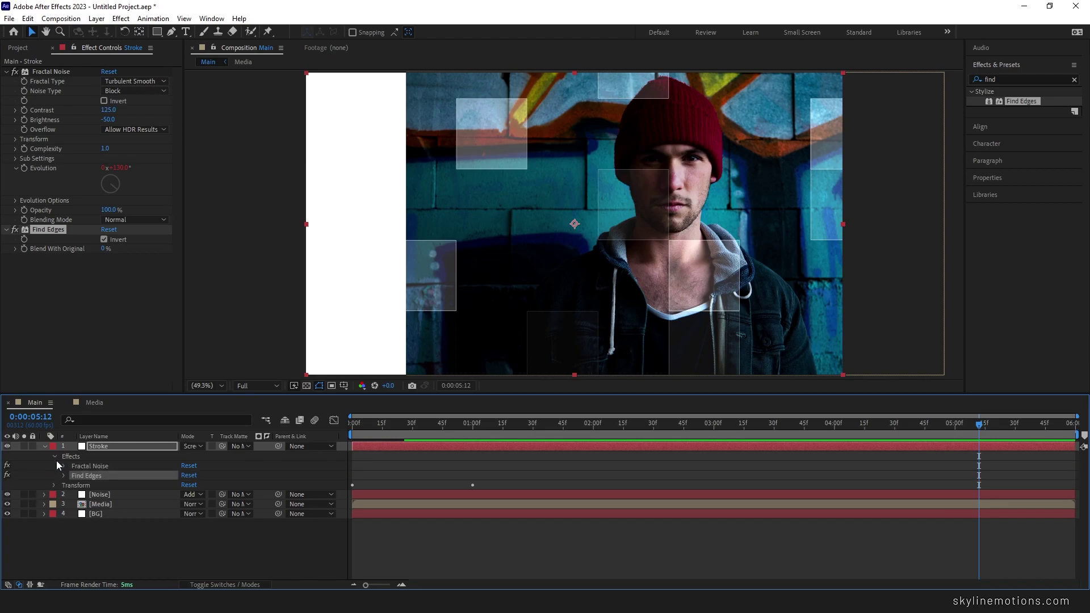
{"action": "left_click", "coordinate": [62, 466]}
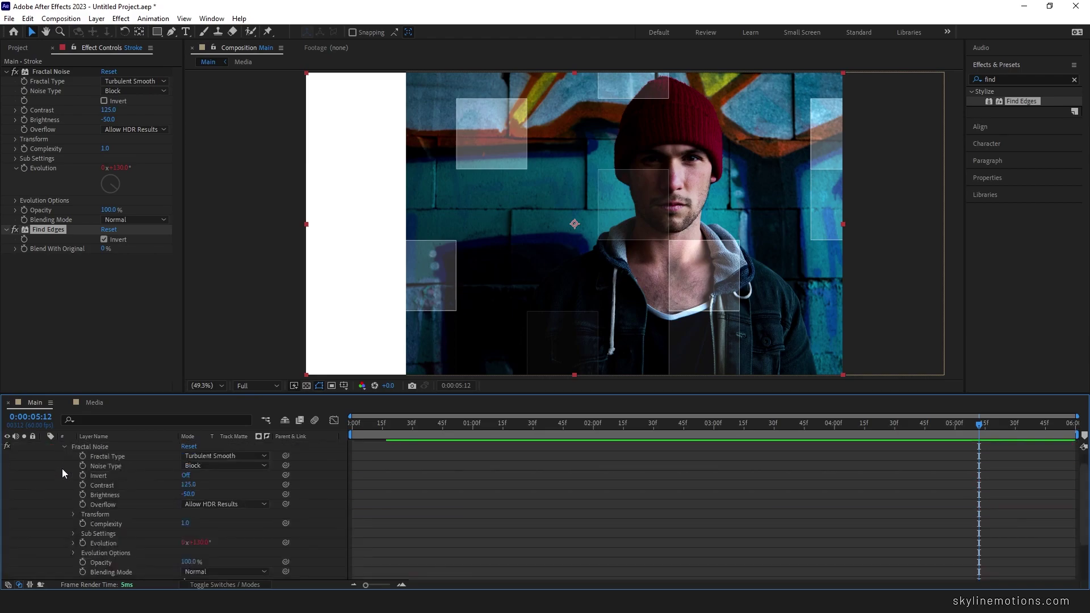
{"action": "left_click", "coordinate": [73, 543]}
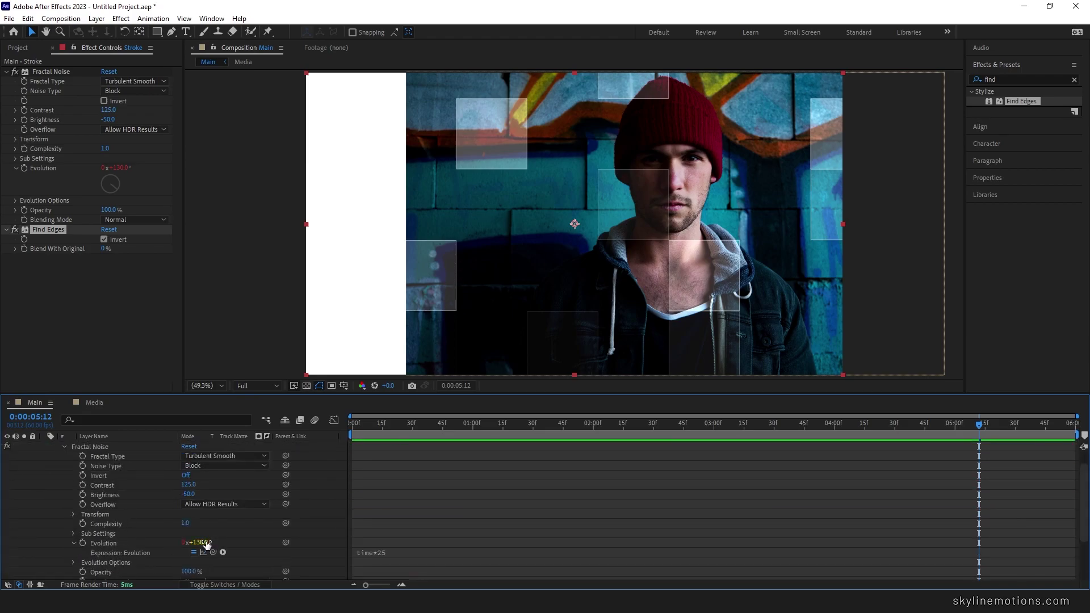
{"action": "left_click", "coordinate": [411, 551]}
{"action": "left_click", "coordinate": [425, 553]}
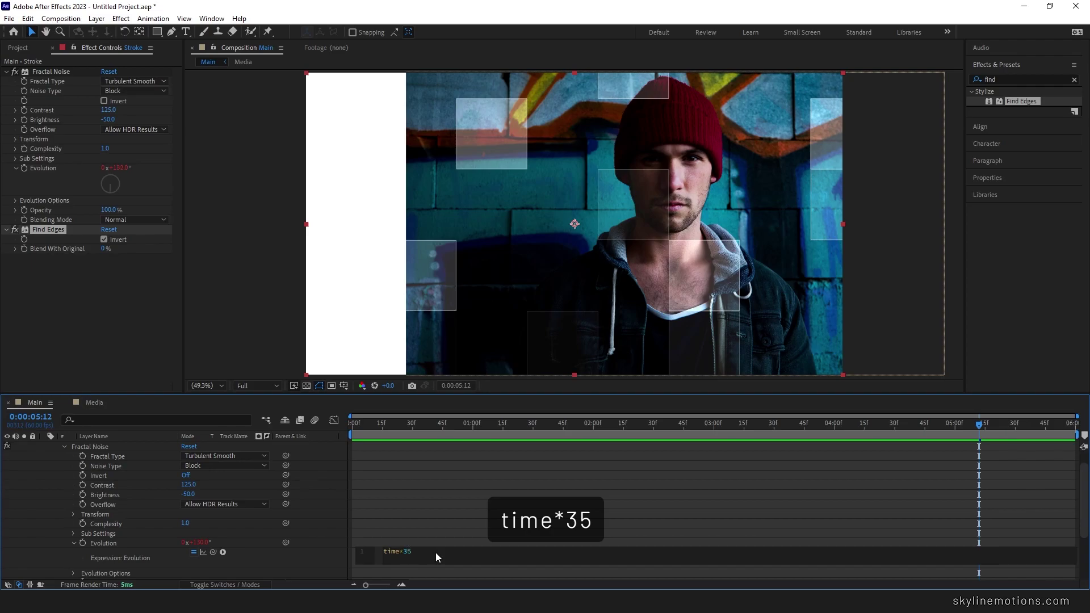
{"action": "key", "text": "KP_Enter"}
{"action": "scroll", "coordinate": [62, 482], "scroll_direction": "up", "scroll_amount": 1}
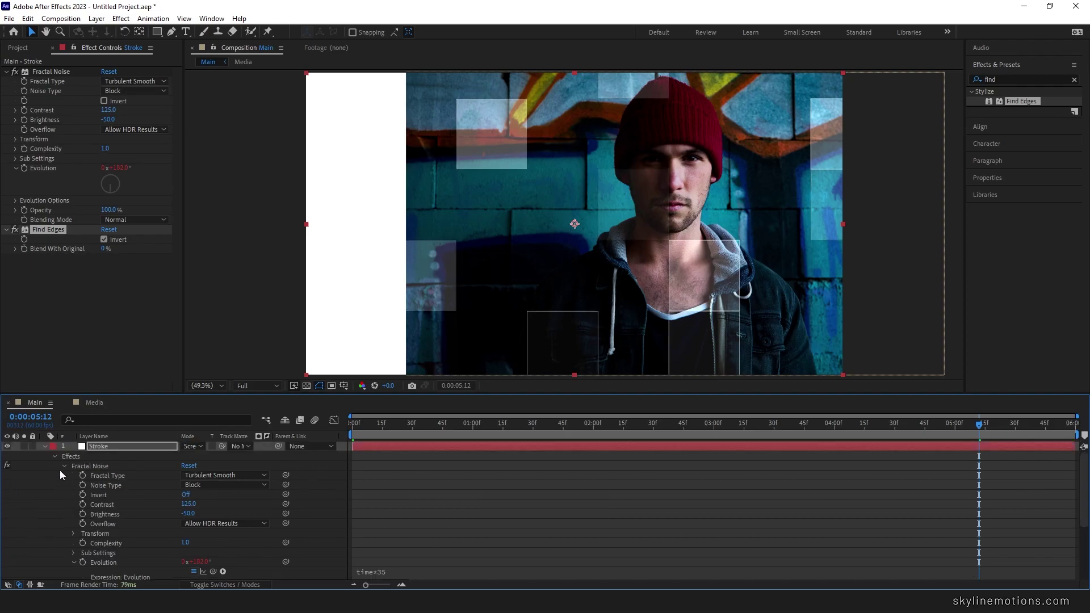
{"action": "left_click", "coordinate": [45, 447]}
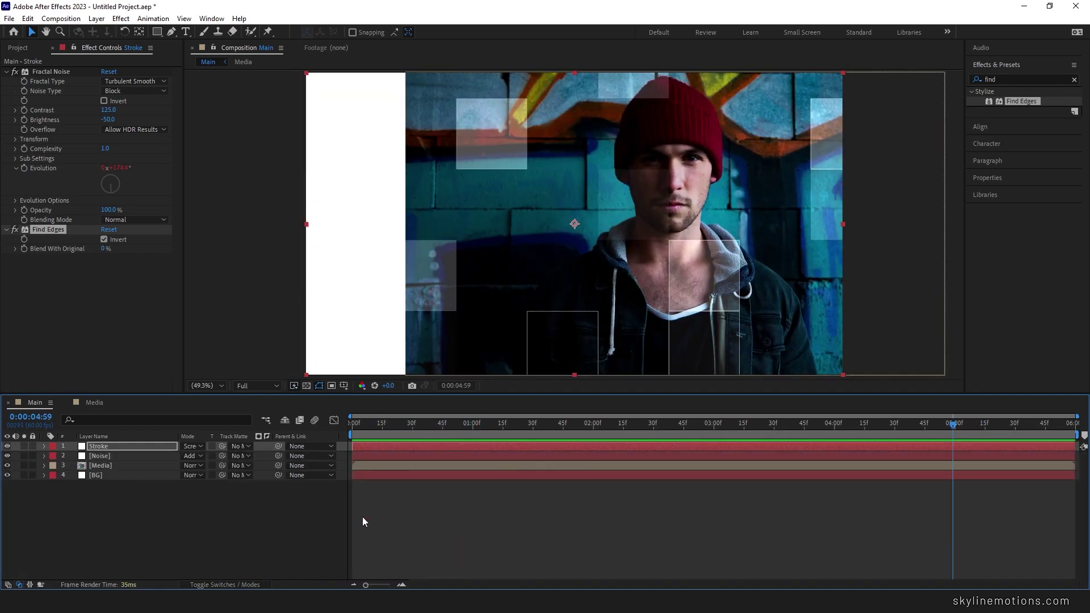
- Create a white solid layer named Matte above the other layers and hide it
{"action": "left_click", "coordinate": [251, 556]}
{"action": "left_click", "coordinate": [96, 19]}
{"action": "mouse_move", "coordinate": [238, 32]}
{"action": "left_click", "coordinate": [314, 46]}
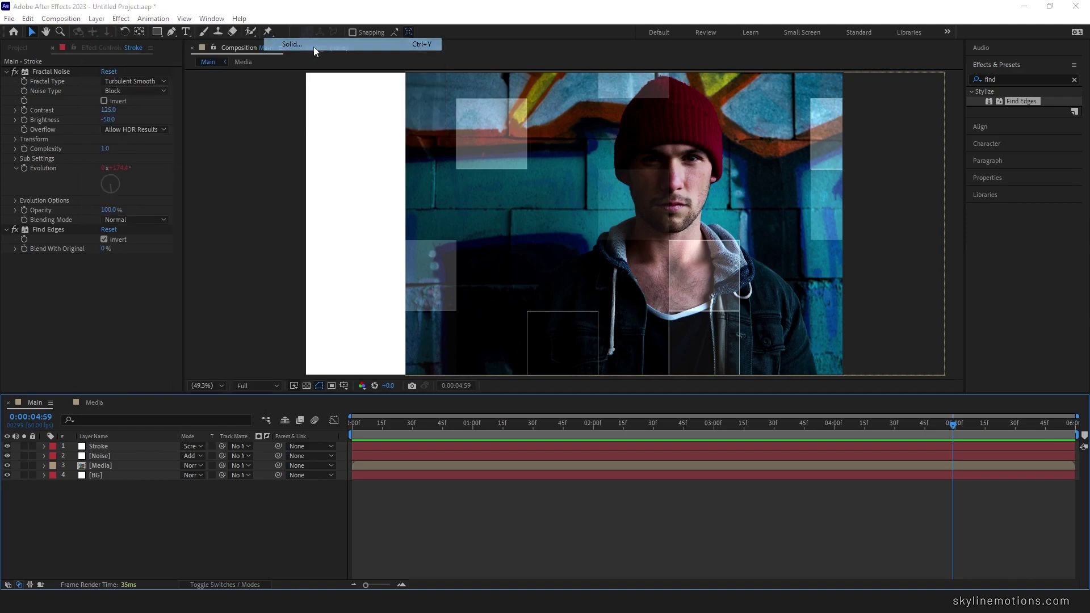
{"action": "key", "text": "BackSpace"}
{"action": "type", "text": "Matte"}
{"action": "key", "text": "Return"}
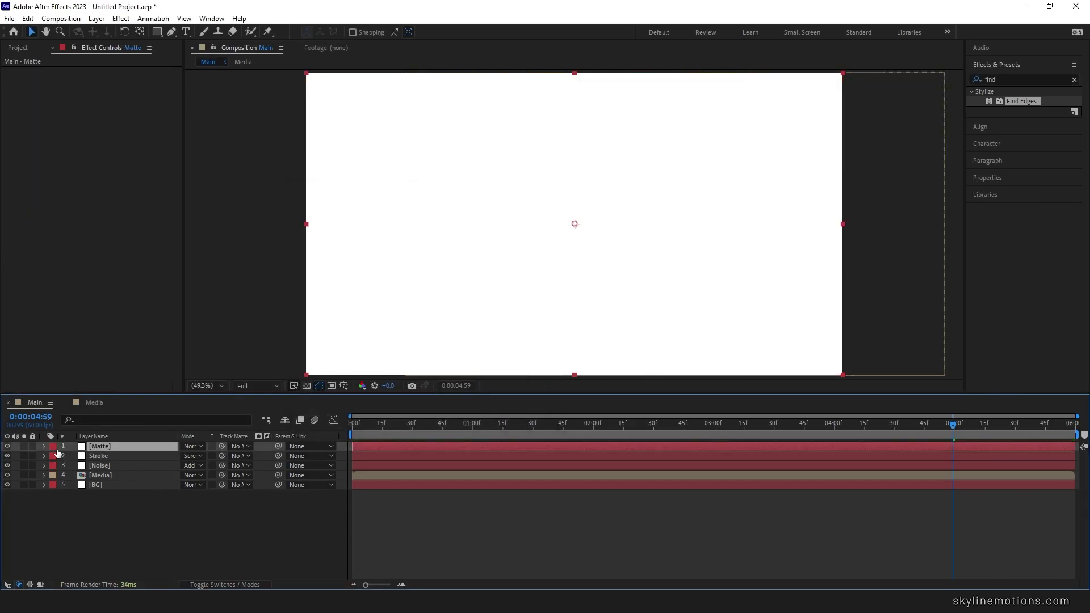
{"action": "left_click", "coordinate": [7, 446]}
- Start a stair-shaped pen mask on the Matte layer, tracing the noise block edges downward from above the frame's upper-left area
{"action": "key", "text": "g"}
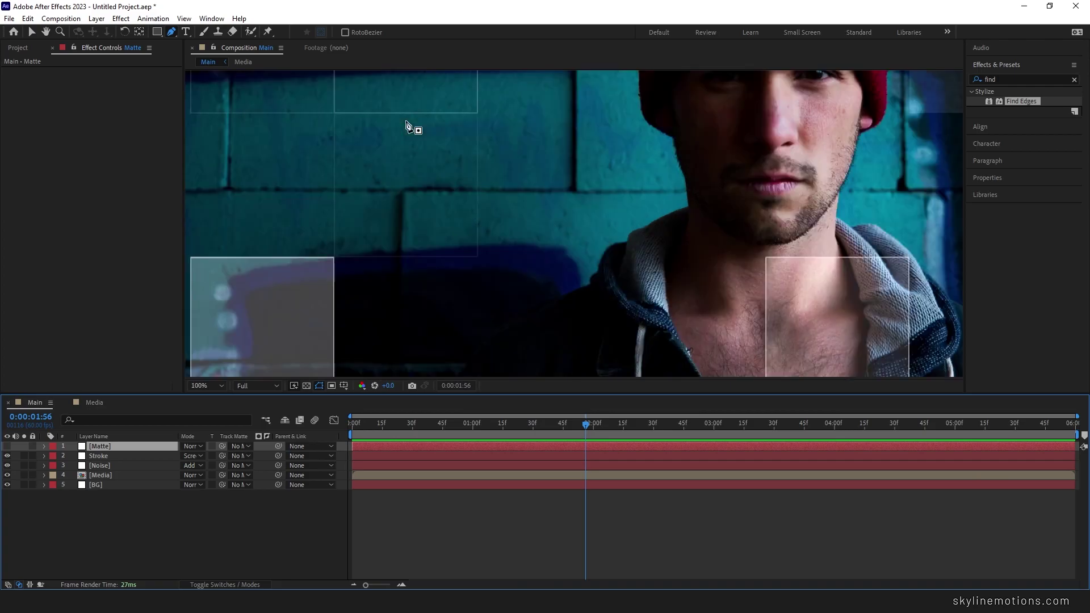
{"action": "scroll", "coordinate": [406, 125], "scroll_direction": "up", "scroll_amount": 3}
{"action": "scroll", "coordinate": [407, 125], "scroll_direction": "left", "scroll_amount": 3}
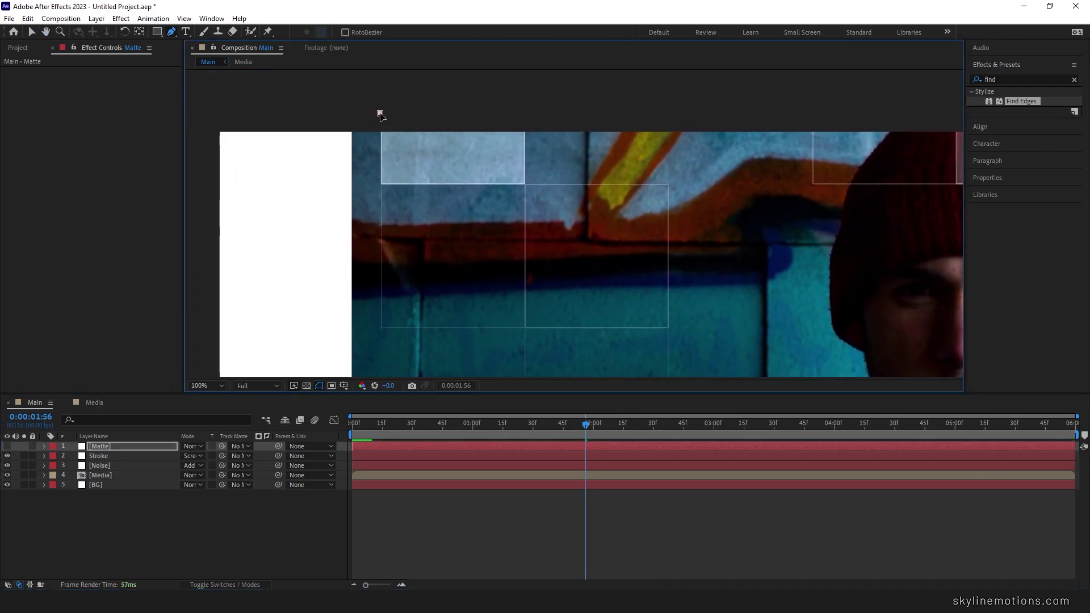
{"action": "left_click", "coordinate": [381, 184]}
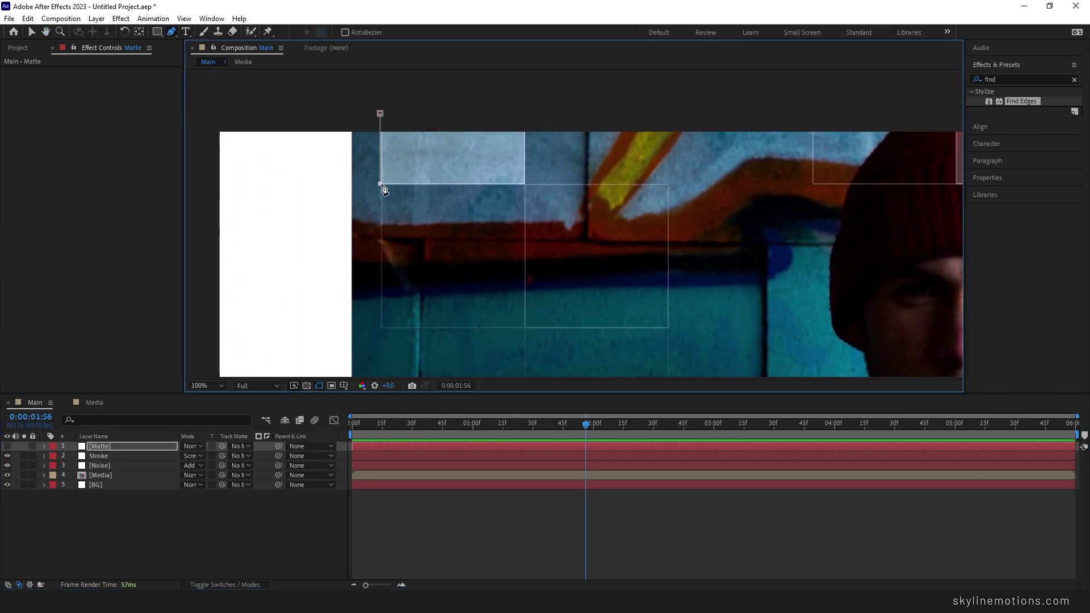
{"action": "left_click", "coordinate": [524, 183]}
{"action": "left_click", "coordinate": [525, 327]}
{"action": "left_click", "coordinate": [668, 327]}
{"action": "scroll", "coordinate": [679, 257], "scroll_direction": "down", "scroll_amount": 4}
{"action": "left_click", "coordinate": [675, 248]}
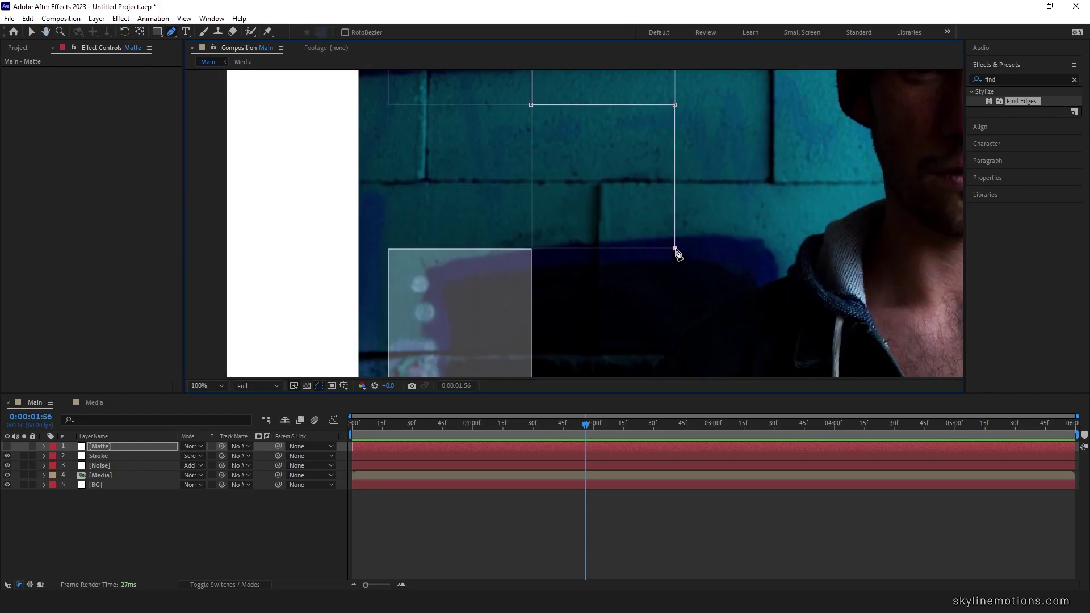
{"action": "left_click_drag", "start_coordinate": [751, 277], "coordinate": [696, 210]}
- At 0:00:03:58, continue the Matte mask's stair steps along the noise block edges down to the frame's lower edge
{"action": "left_click_drag", "start_coordinate": [608, 423], "coordinate": [829, 431]}
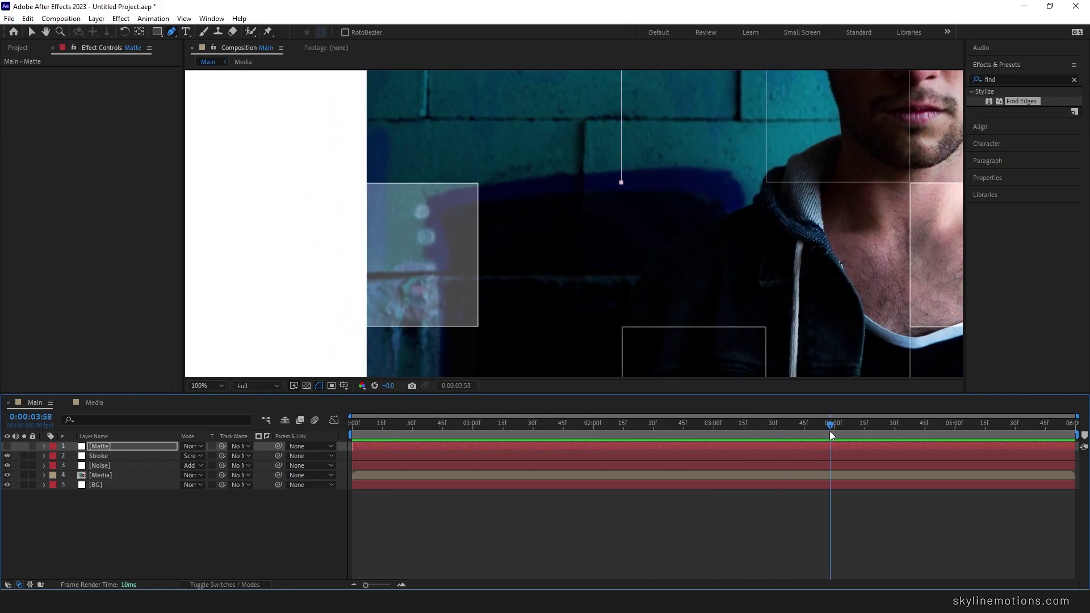
{"action": "left_click", "coordinate": [767, 182]}
{"action": "left_click_drag", "start_coordinate": [785, 297], "coordinate": [782, 264]}
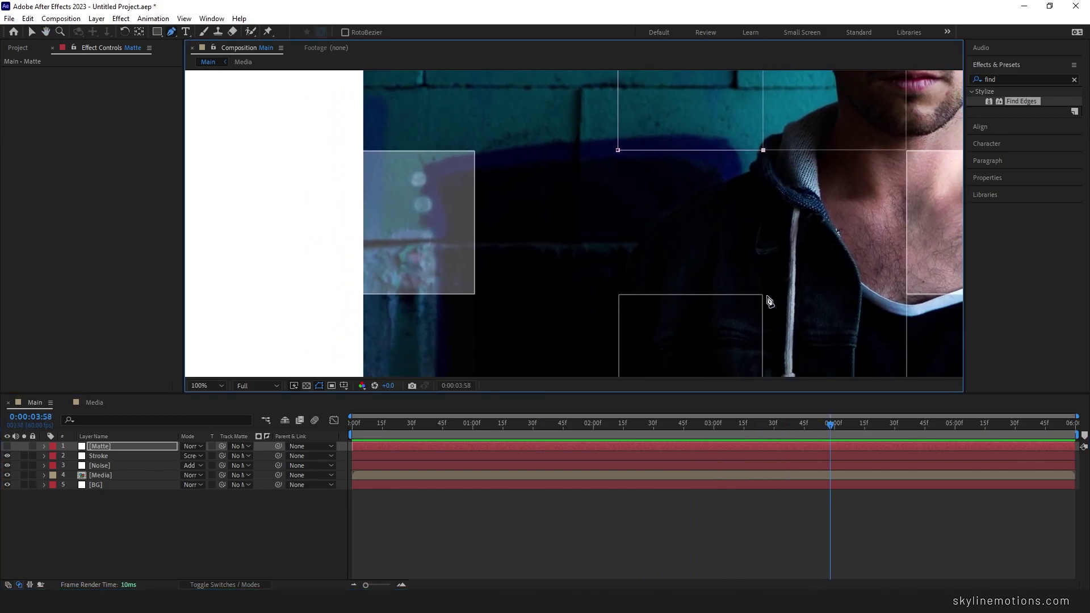
{"action": "left_click", "coordinate": [763, 295]}
{"action": "left_click_drag", "start_coordinate": [818, 308], "coordinate": [746, 242]}
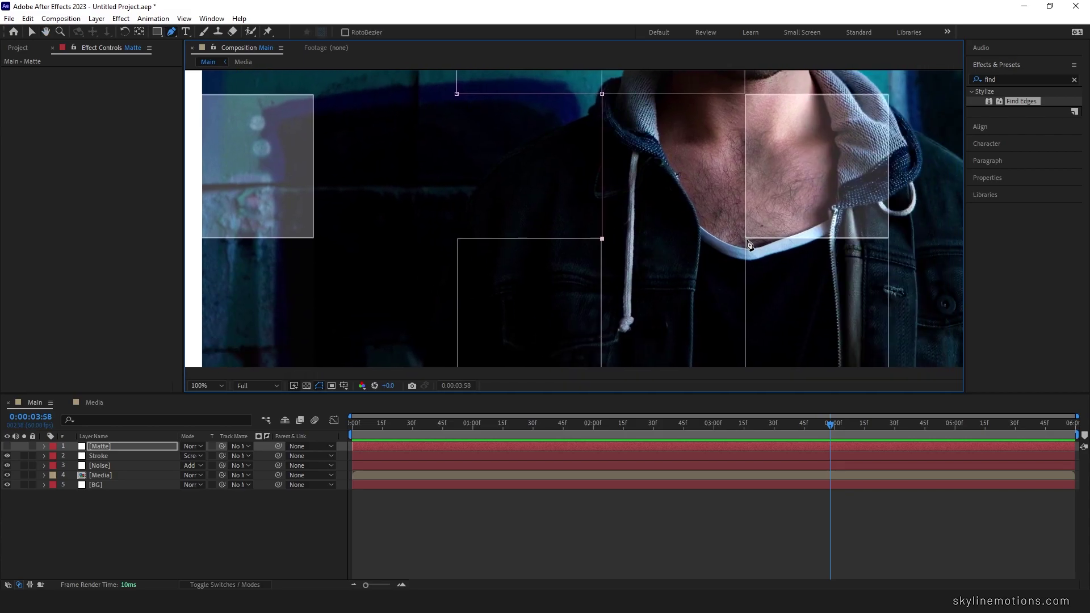
{"action": "left_click", "coordinate": [745, 239]}
{"action": "left_click", "coordinate": [745, 372]}
- Close the Matte mask around the outside of the frame's right and upper edges and make the layer visible again
{"action": "scroll", "coordinate": [649, 278], "scroll_direction": "down", "scroll_amount": 4}
{"action": "scroll", "coordinate": [650, 281], "scroll_direction": "up", "scroll_amount": 2}
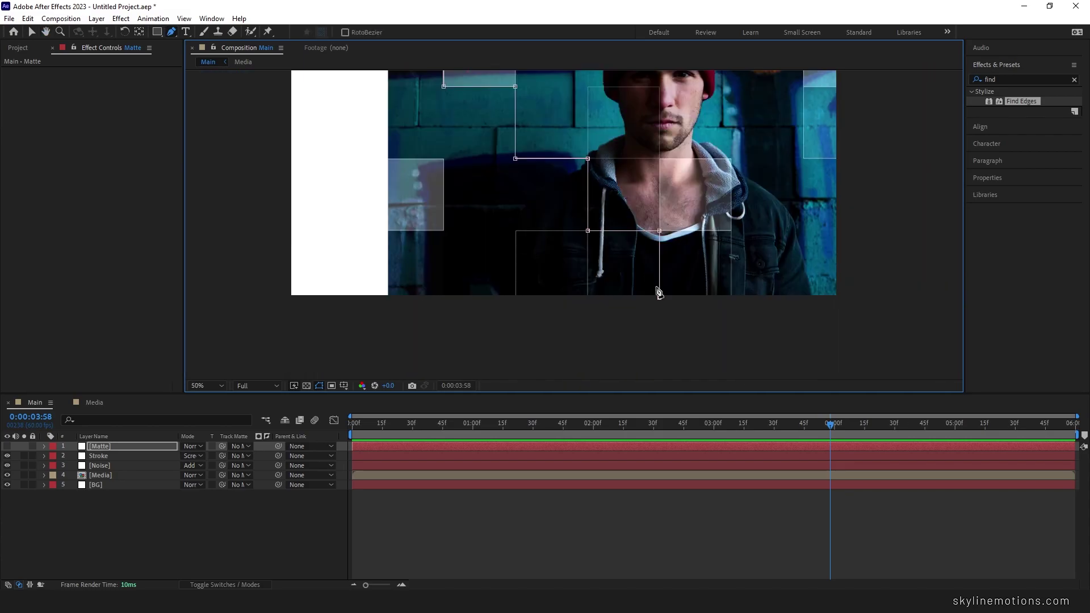
{"action": "left_click", "coordinate": [846, 299]}
{"action": "scroll", "coordinate": [866, 171], "scroll_direction": "up", "scroll_amount": 3}
{"action": "left_click", "coordinate": [844, 128]}
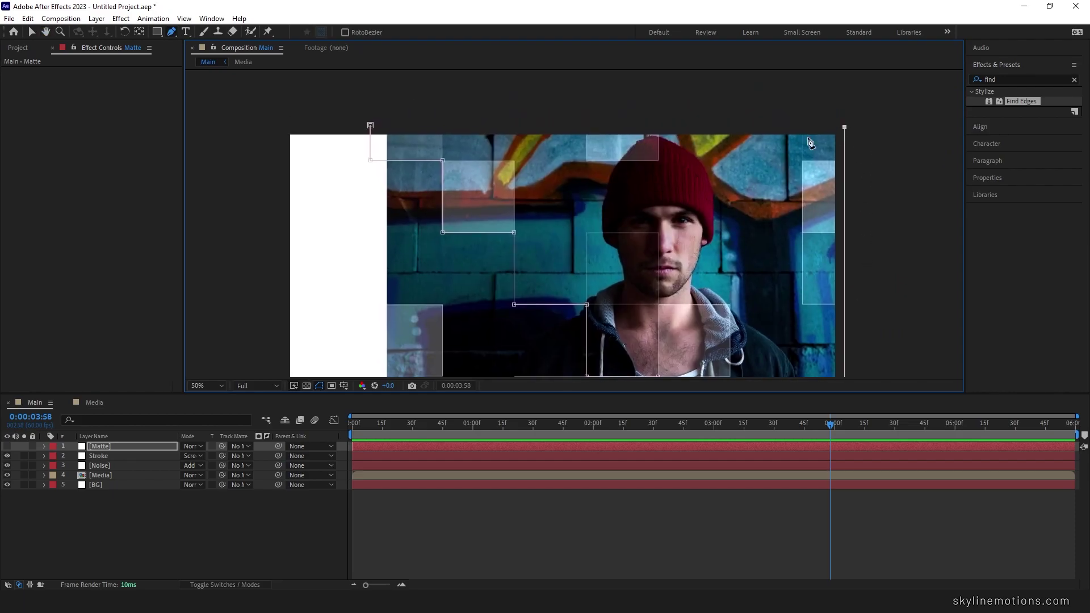
{"action": "left_click", "coordinate": [370, 126]}
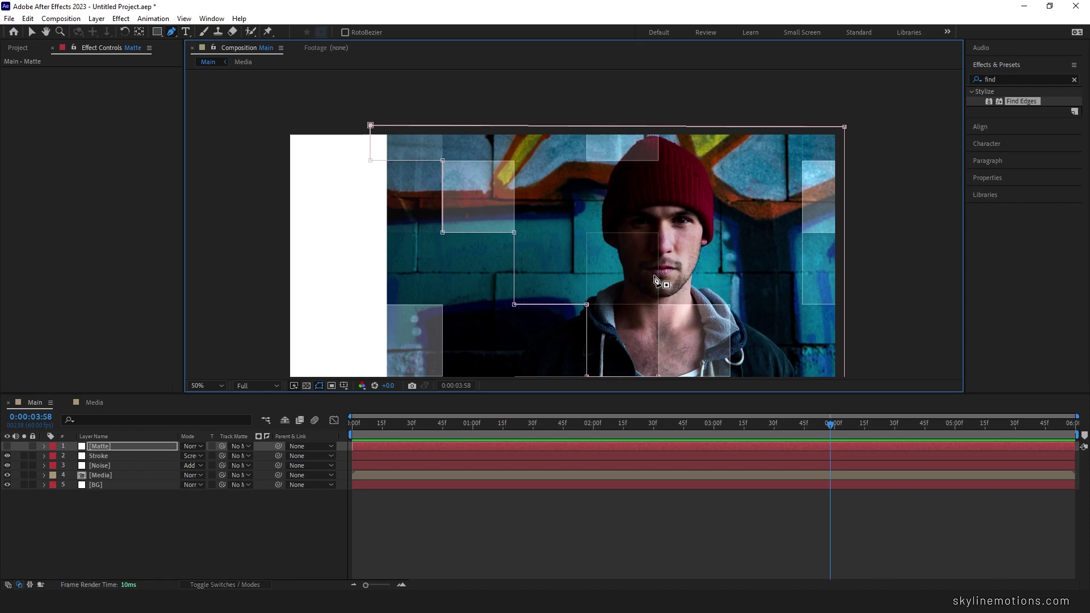
{"action": "scroll", "coordinate": [324, 370], "scroll_direction": "down", "scroll_amount": 2}
{"action": "left_click", "coordinate": [7, 446]}
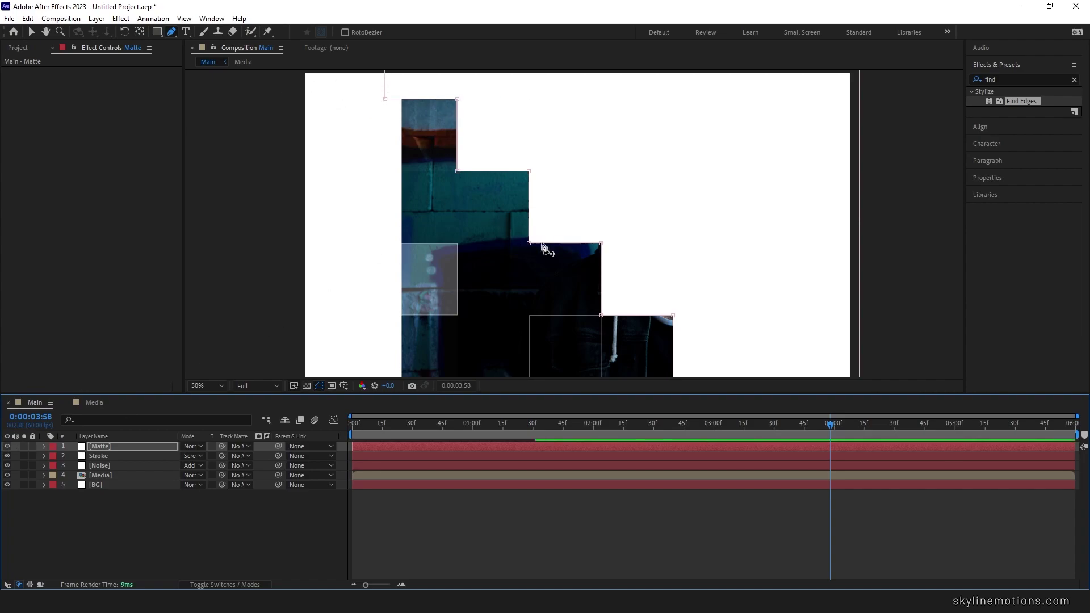
- Set a Mask Path keyframe for the Matte layer's stair-shaped mask at 2 seconds
{"action": "left_click", "coordinate": [32, 32]}
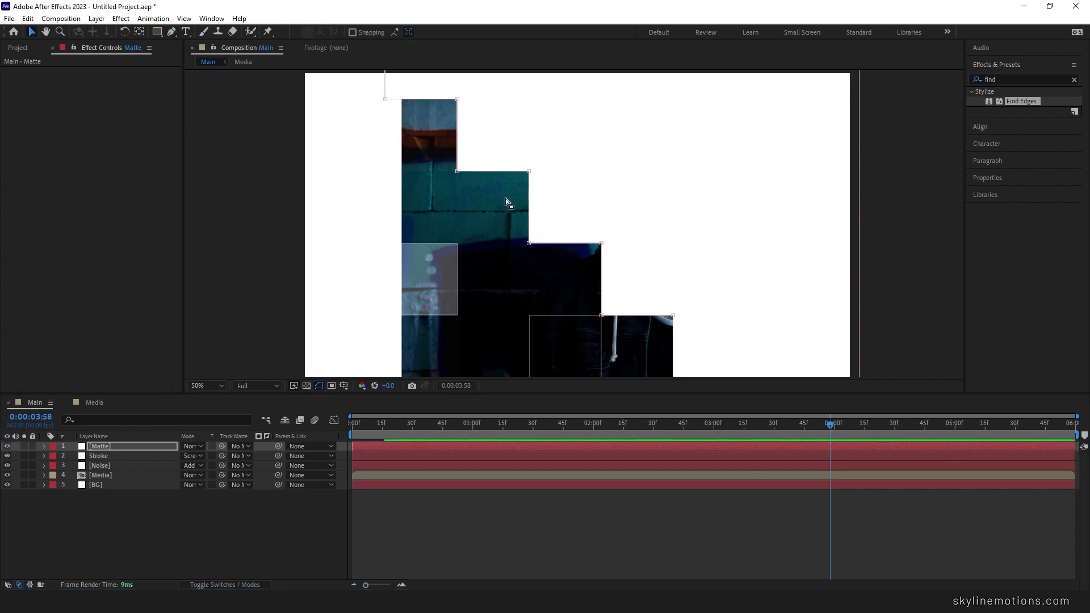
{"action": "key", "text": "comma"}
{"action": "key", "text": "comma"}
{"action": "key", "text": "comma"}
{"action": "key", "text": "comma"}
{"action": "key", "text": "period"}
{"action": "key", "text": "period"}
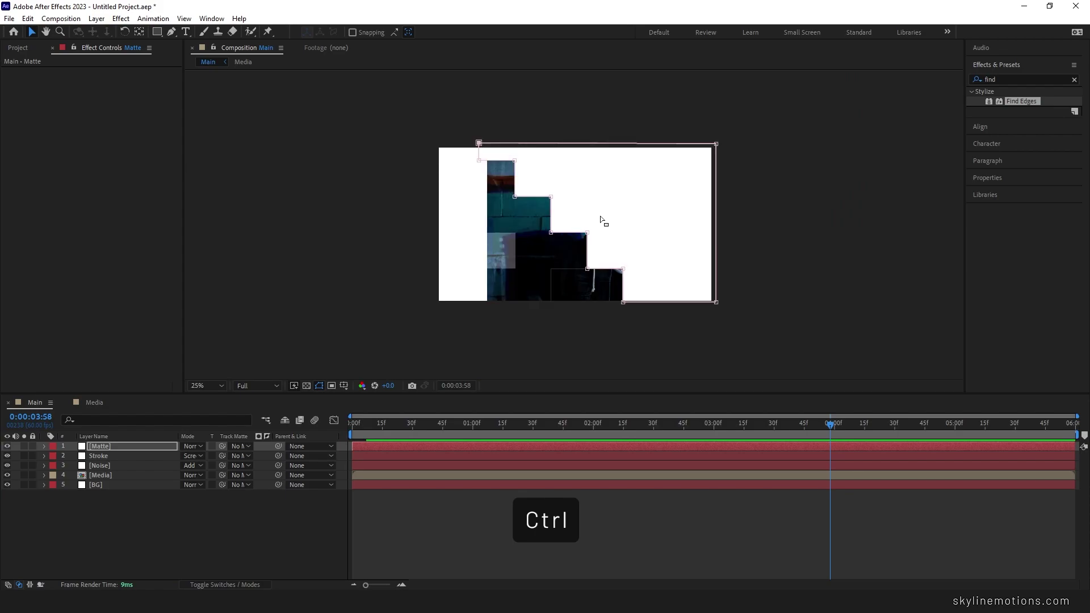
{"action": "key", "text": "comma"}
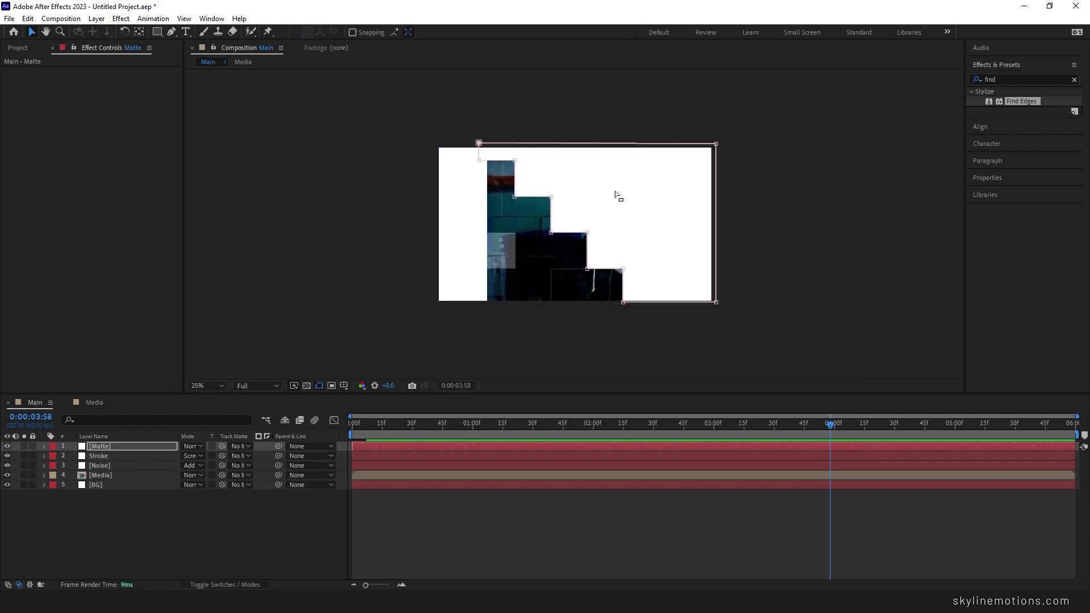
{"action": "left_click_drag", "start_coordinate": [620, 428], "coordinate": [593, 433]}
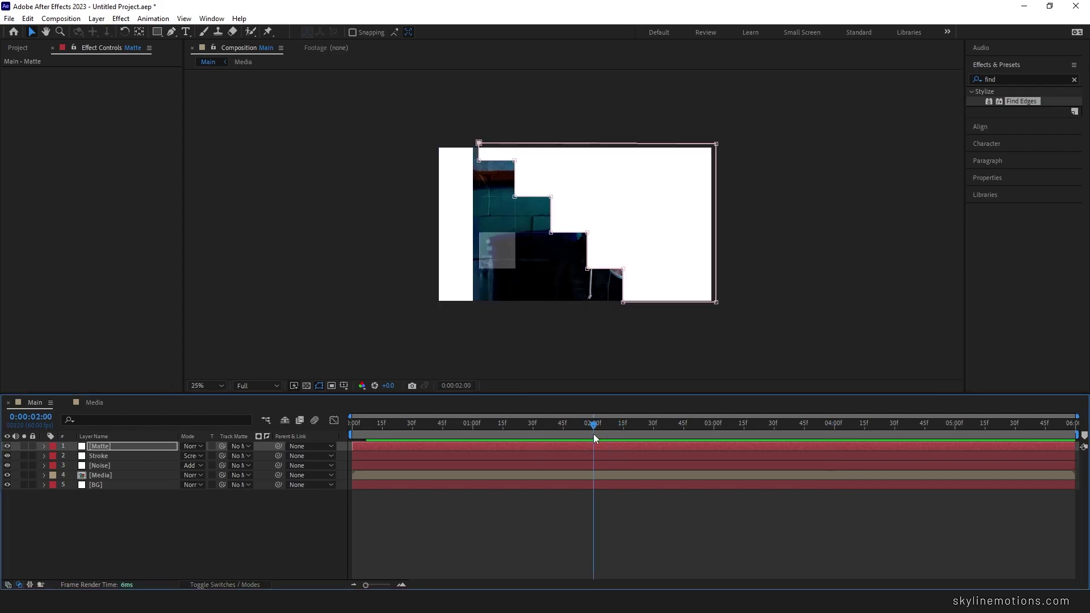
{"action": "left_click", "coordinate": [93, 446]}
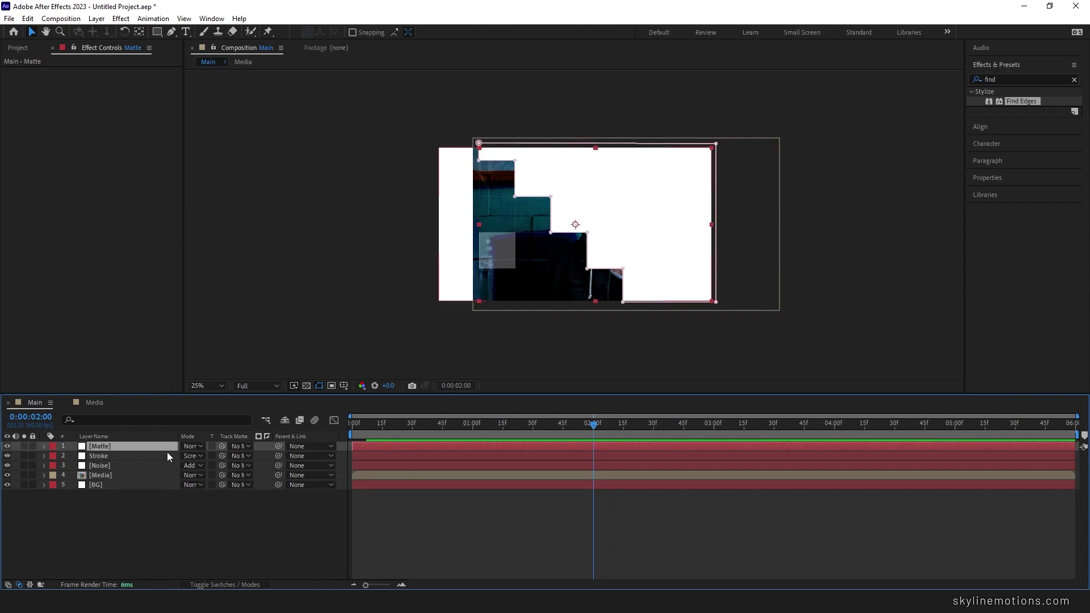
{"action": "key", "text": "m"}
{"action": "key", "text": "m"}
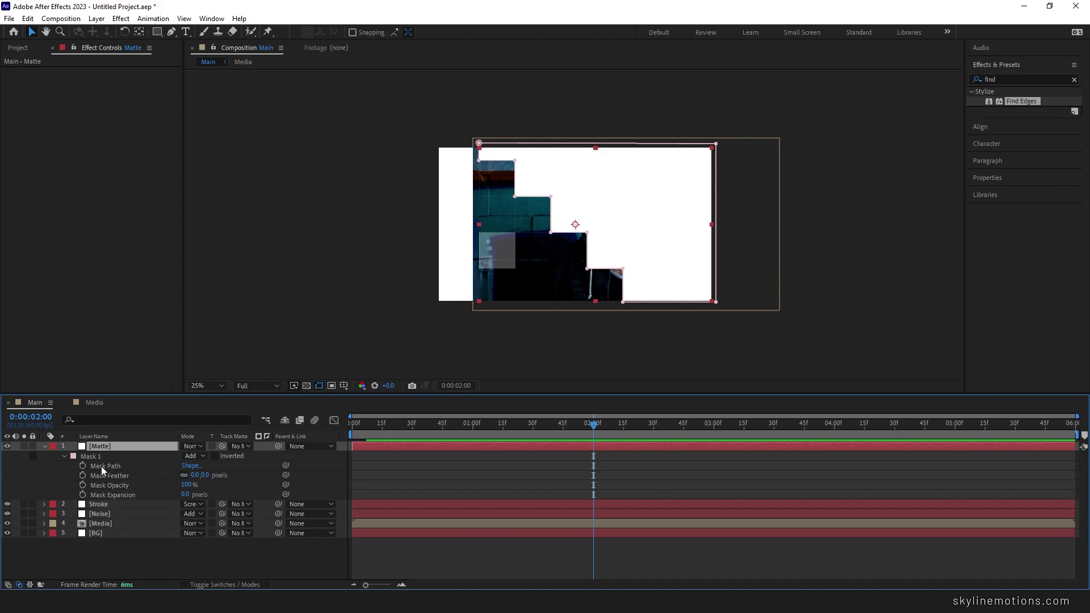
{"action": "left_click", "coordinate": [83, 466]}
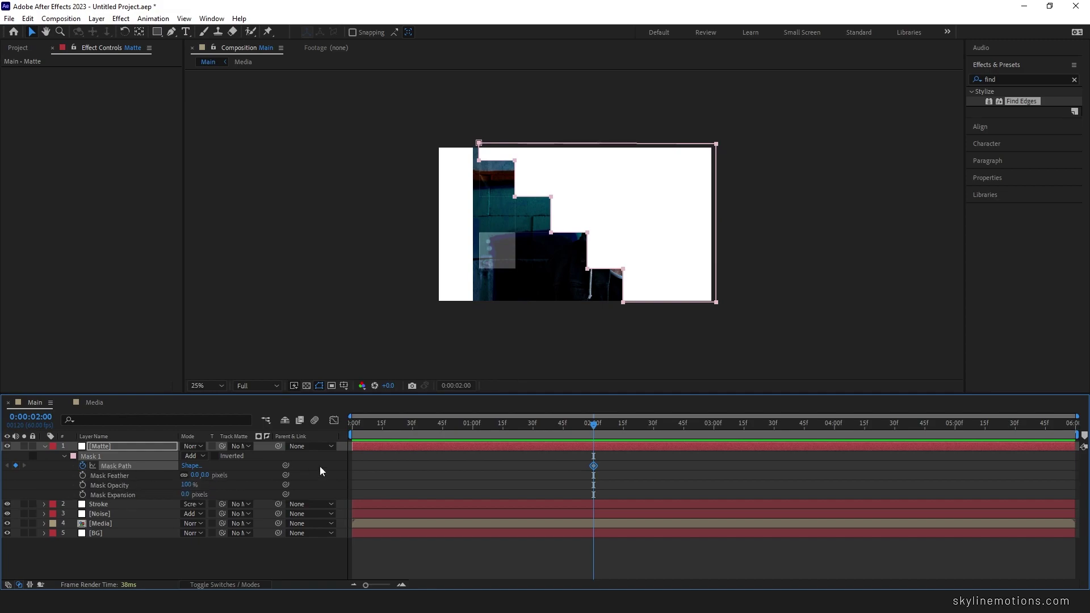
- At the composition's start, shift the whole Matte mask path left until it lies completely outside the frame, keyframing its starting position
{"action": "left_click_drag", "start_coordinate": [577, 425], "coordinate": [339, 434]}
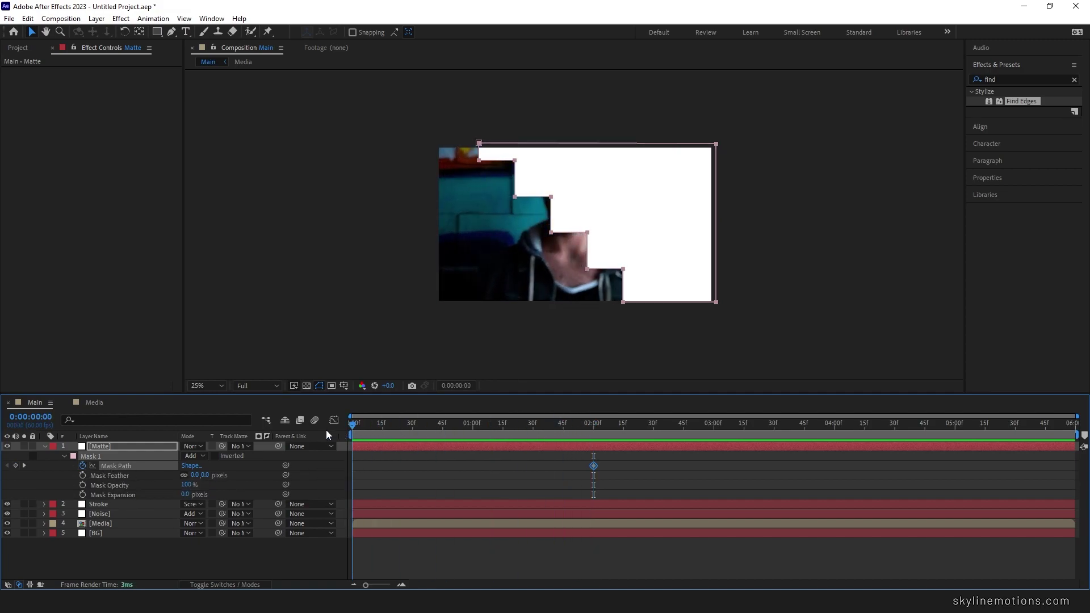
{"action": "left_click_drag", "start_coordinate": [464, 125], "coordinate": [753, 325]}
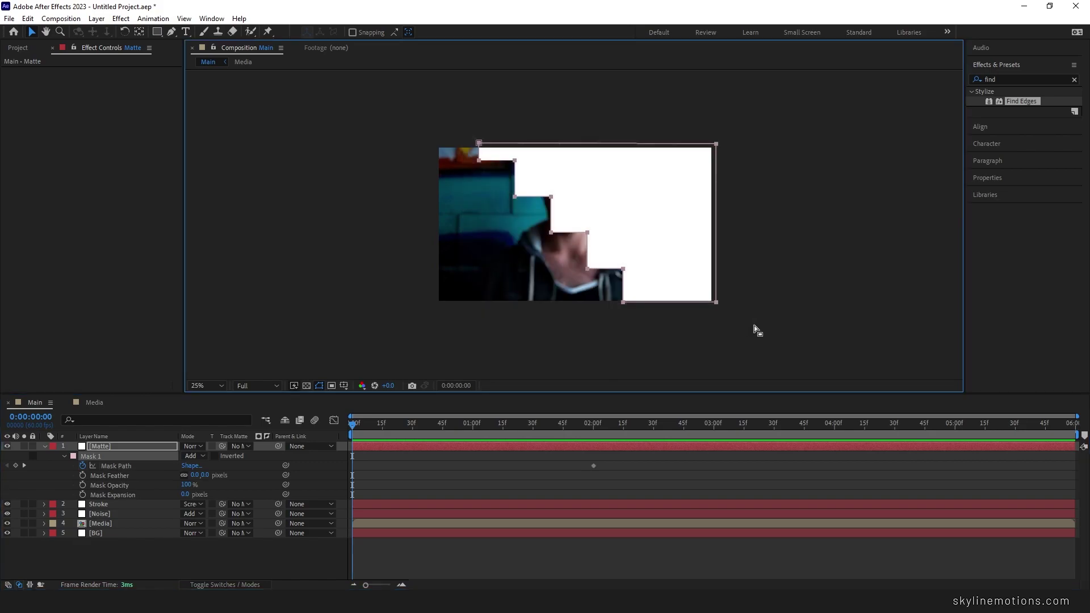
{"action": "key", "text": "shift+Left"}
{"action": "key", "text": "shift+Left"}
{"action": "key", "text": "shift+Left"}
{"action": "key", "text": "shift+Left"}
{"action": "key", "text": "shift+Left"}
{"action": "key", "text": "shift+Left"}
{"action": "key", "text": "shift+Left"}
{"action": "key", "text": "shift+Left"}
{"action": "key", "text": "shift+Left"}
{"action": "key", "text": "shift+Left"}
{"action": "key", "text": "shift+Left"}
{"action": "key", "text": "shift+Left"}
{"action": "key", "text": "shift+Left"}
{"action": "key", "text": "shift+Left"}
{"action": "key", "text": "shift+Left"}
{"action": "key", "text": "shift+Left"}
{"action": "key", "text": "shift+Left"}
{"action": "key", "text": "shift+Left"}
{"action": "key", "text": "shift+Left"}
{"action": "key", "text": "shift+Left"}
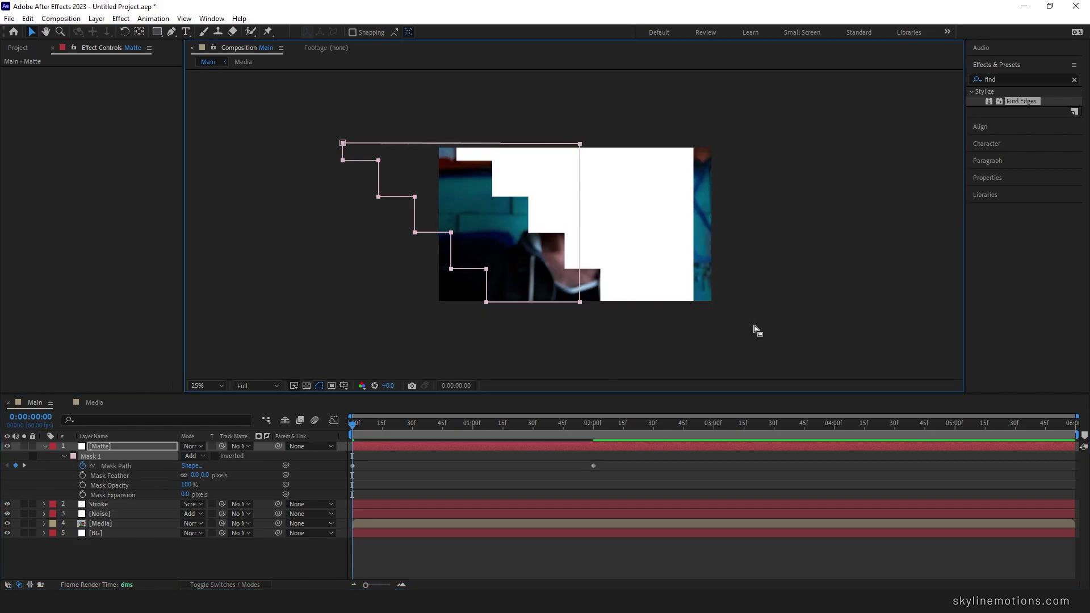
{"action": "key", "text": "shift+Left"}
{"action": "key", "text": "shift+Left"}
{"action": "key", "text": "shift+Left"}
{"action": "key", "text": "shift+Left"}
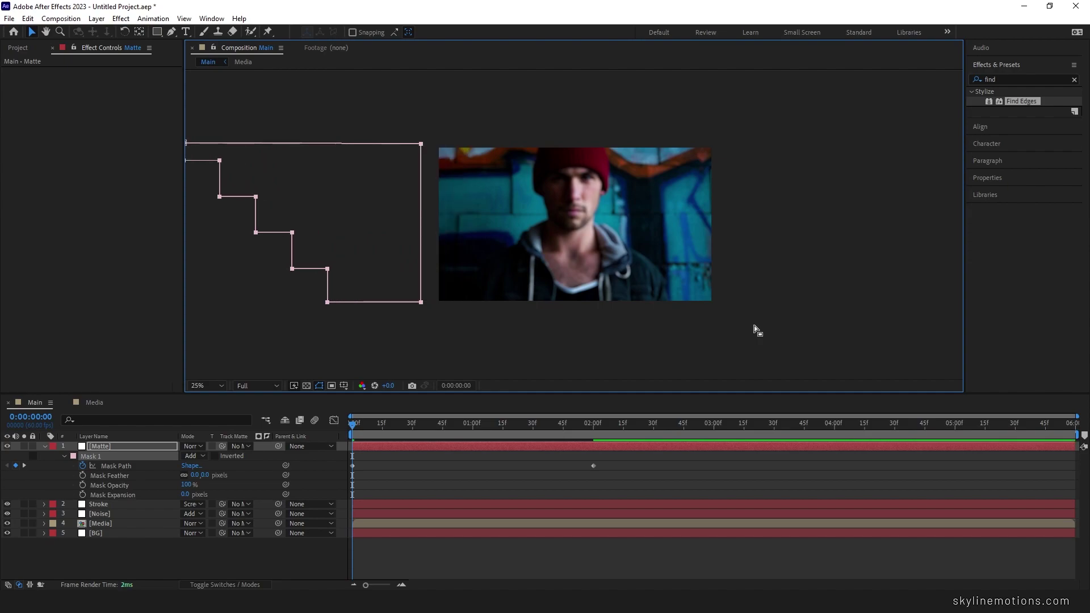
- At the composition's start, nudge the Matte mask's stair corner points right, closer to the mask's right edge
{"action": "scroll", "coordinate": [488, 218], "scroll_direction": "left", "scroll_amount": 6}
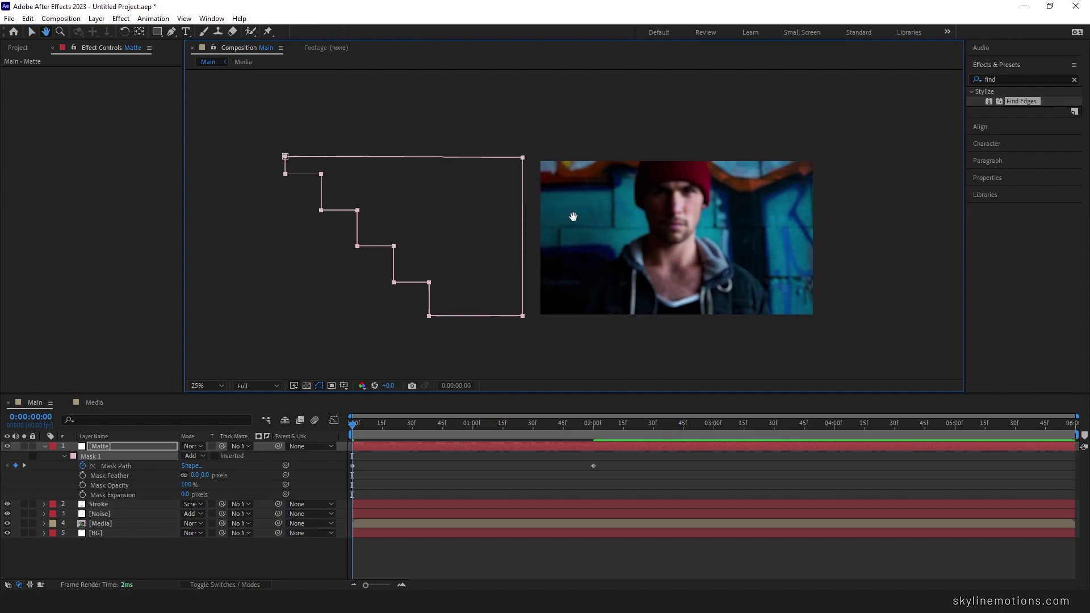
{"action": "left_click_drag", "start_coordinate": [317, 121], "coordinate": [511, 300]}
{"action": "key", "text": "shift+Right"}
{"action": "key", "text": "shift+Right"}
{"action": "key", "text": "shift+Right"}
{"action": "key", "text": "shift+Right"}
{"action": "key", "text": "shift+Right"}
{"action": "key", "text": "shift+Right"}
{"action": "key", "text": "shift+Right"}
{"action": "key", "text": "shift+Right"}
{"action": "key", "text": "shift+Right"}
{"action": "key", "text": "shift+Right"}
{"action": "key", "text": "shift+Right"}
{"action": "key", "text": "shift+Right"}
{"action": "key", "text": "shift+Right"}
{"action": "key", "text": "shift+Right"}
{"action": "key", "text": "shift+Right"}
{"action": "key", "text": "shift+Right"}
- Nudge successively smaller groups of the starting mask's stair corners farther right, including the uppermost pair, compressing the steps into a narrow uneven strip
{"action": "left_click_drag", "start_coordinate": [403, 114], "coordinate": [561, 297]}
{"action": "key", "text": "shift+Right"}
{"action": "key", "text": "shift+Right"}
{"action": "key", "text": "shift+Right"}
{"action": "key", "text": "shift+Right"}
{"action": "key", "text": "shift+Right"}
{"action": "key", "text": "shift+Right"}
{"action": "key", "text": "shift+Right"}
{"action": "key", "text": "shift+Right"}
{"action": "left_click_drag", "start_coordinate": [458, 116], "coordinate": [567, 251]}
{"action": "key", "text": "shift+Right"}
{"action": "key", "text": "shift+Right"}
{"action": "key", "text": "shift+Right"}
{"action": "key", "text": "shift+Right"}
{"action": "key", "text": "shift+Right"}
{"action": "key", "text": "shift+Right"}
{"action": "key", "text": "shift+Right"}
{"action": "key", "text": "shift+Right"}
{"action": "left_click_drag", "start_coordinate": [518, 121], "coordinate": [581, 197]}
{"action": "key", "text": "shift+Right"}
{"action": "key", "text": "shift+Right"}
{"action": "key", "text": "shift+Right"}
{"action": "key", "text": "shift+Right"}
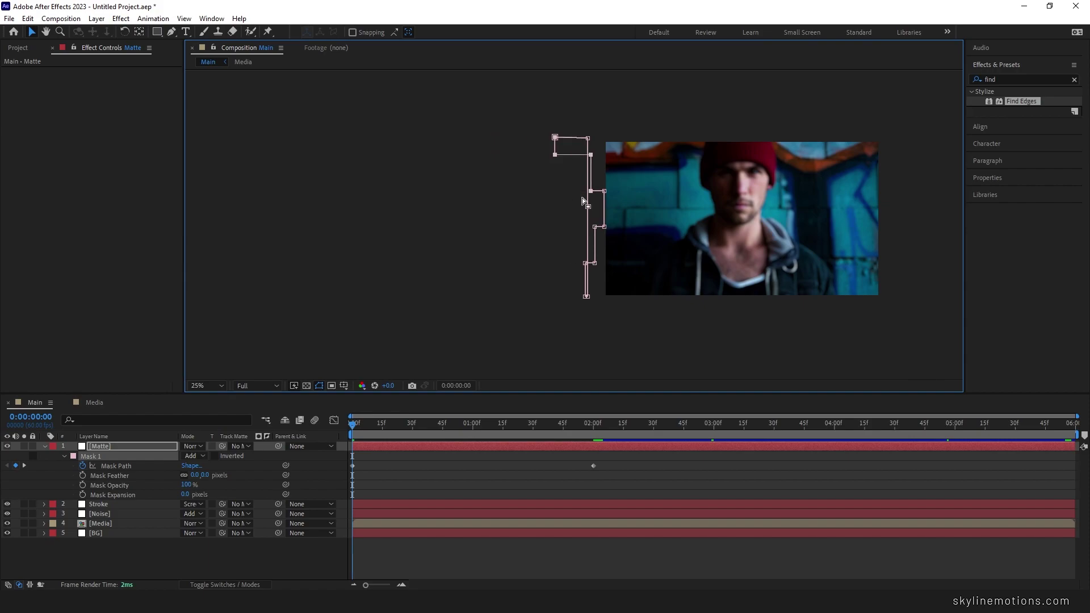
{"action": "left_click_drag", "start_coordinate": [536, 134], "coordinate": [571, 155]}
{"action": "key", "text": "shift+Right"}
{"action": "key", "text": "shift+Right"}
{"action": "key", "text": "shift+Right"}
{"action": "key", "text": "shift+Right"}
- Apply Easy Ease to both Mask Path keyframes and raise the second keyframe's incoming influence to 100% in the speed graph
{"action": "left_click_drag", "start_coordinate": [364, 424], "coordinate": [589, 427]}
{"action": "left_click_drag", "start_coordinate": [657, 456], "coordinate": [348, 476]}
{"action": "key", "text": "F9"}
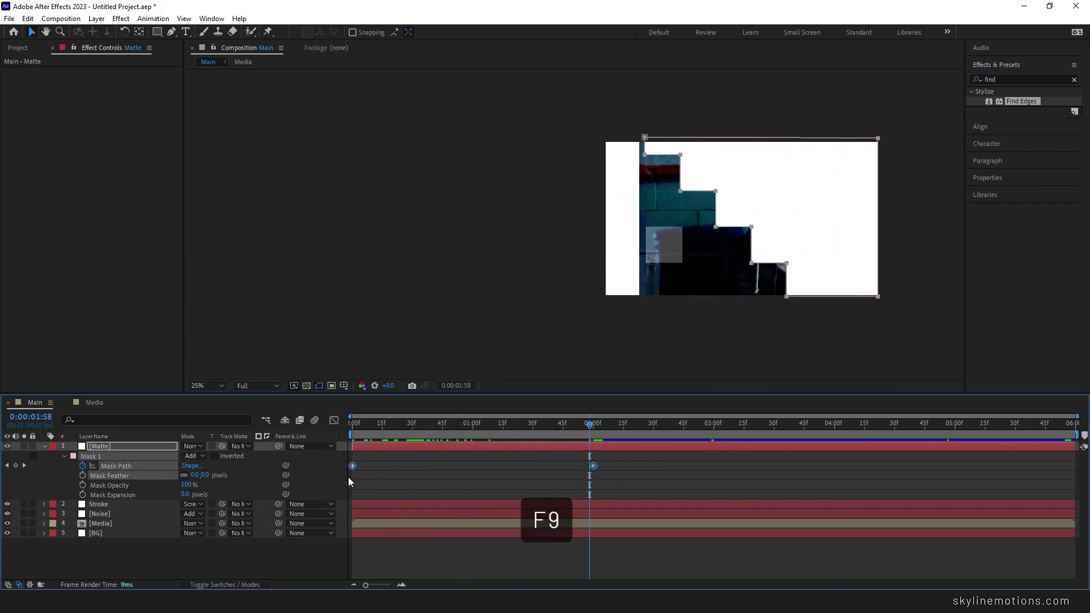
{"action": "key", "text": "shift+F3"}
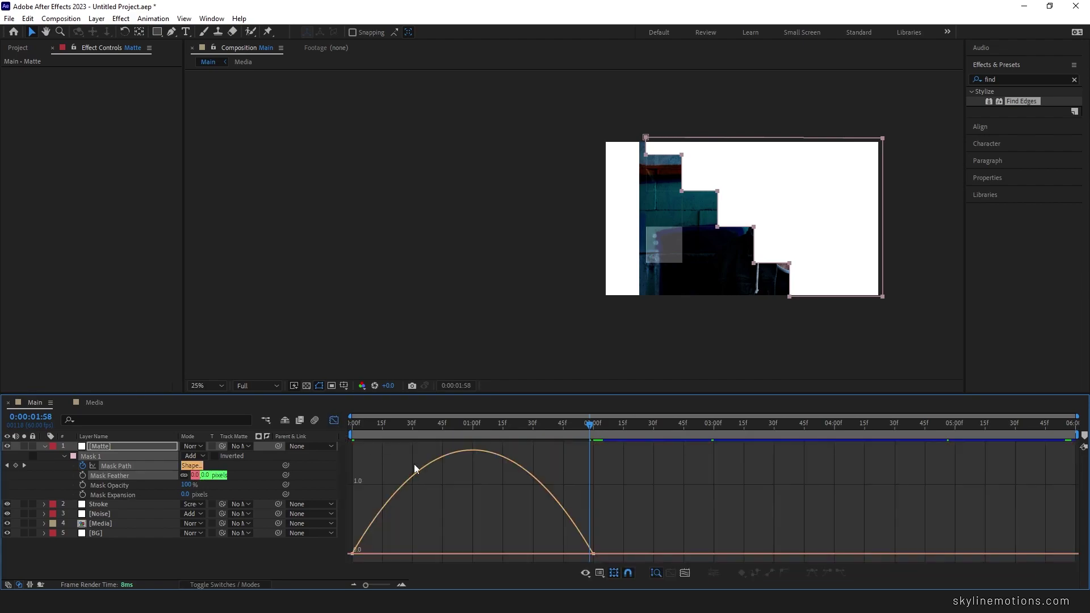
{"action": "left_click_drag", "start_coordinate": [613, 544], "coordinate": [442, 553]}
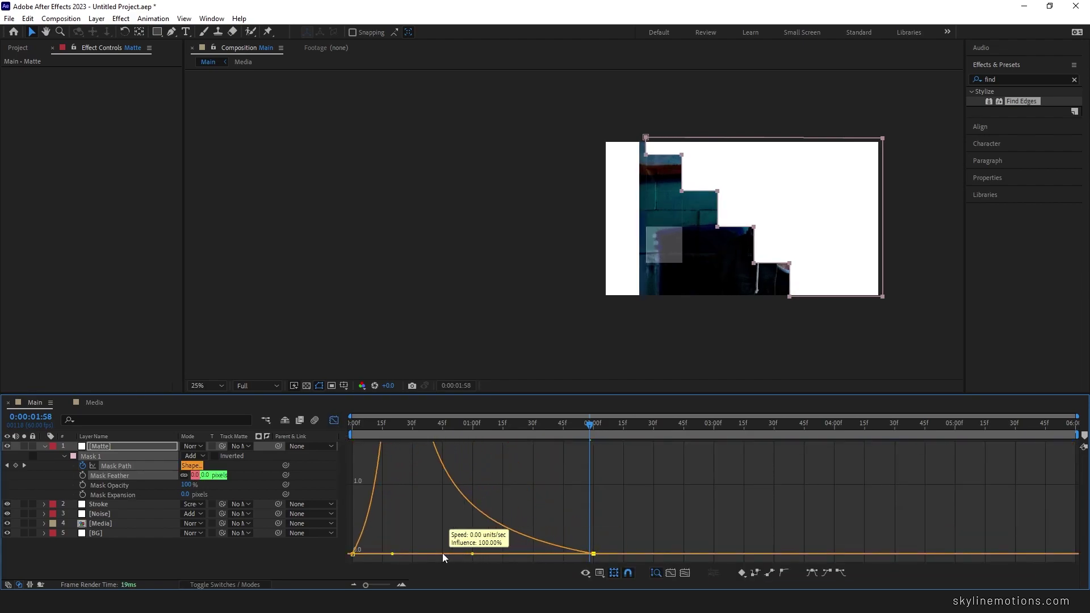
{"action": "left_click", "coordinate": [334, 422]}
- Preview the Matte mask animation from the composition's start
{"action": "key", "text": "Home"}
{"action": "key", "text": "space"}
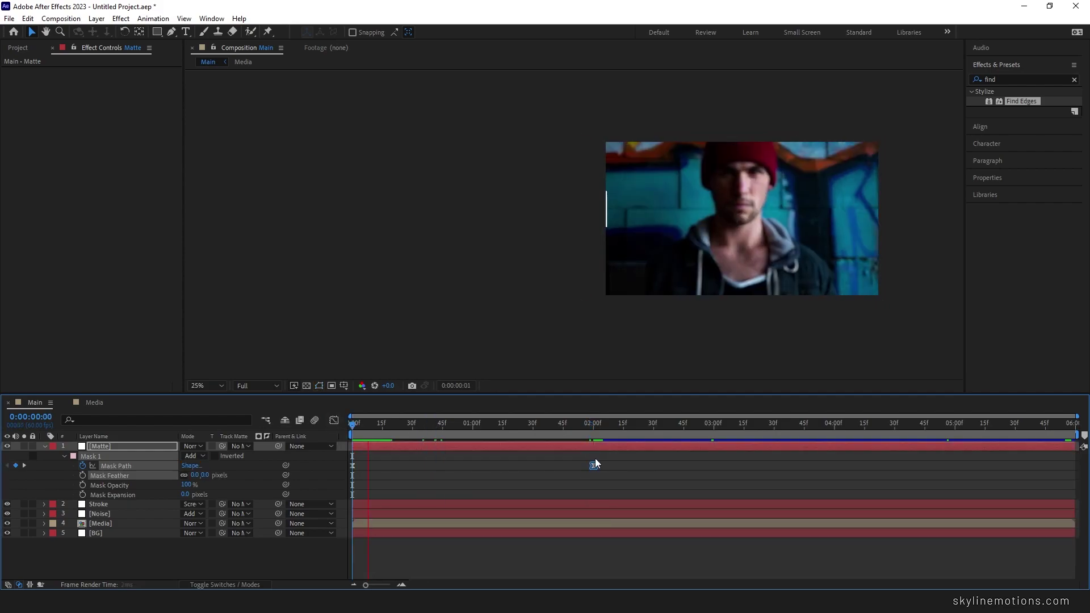
{"action": "key", "text": "space"}
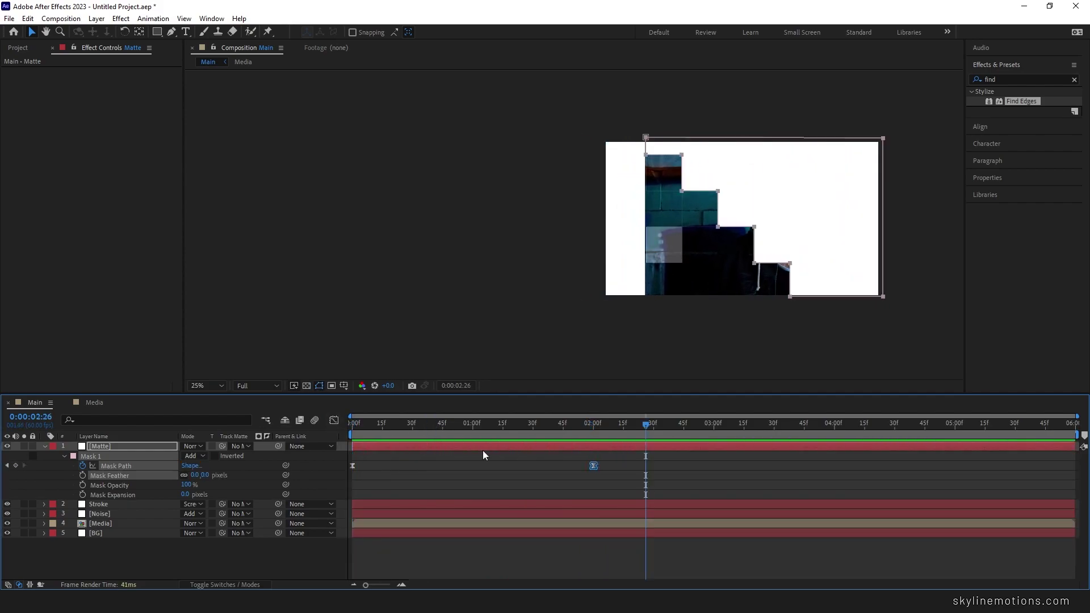
- Set the Matte layer as track matte for the Media, Noise and Stroke layers and preview the result
{"action": "left_click", "coordinate": [44, 446]}
{"action": "left_click", "coordinate": [212, 386]}
{"action": "left_click", "coordinate": [217, 195]}
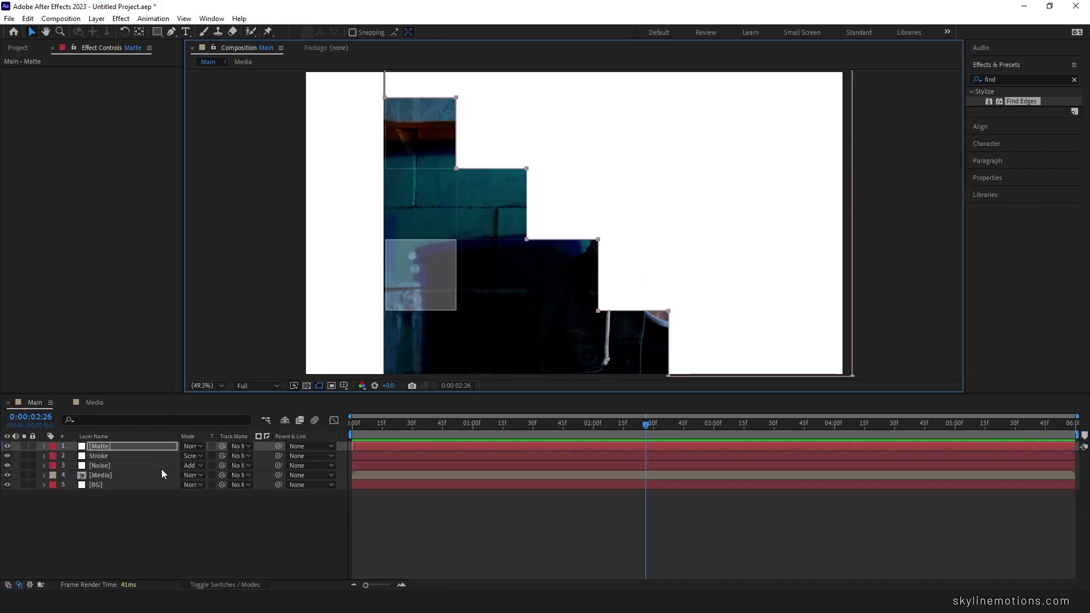
{"action": "left_click", "coordinate": [107, 476]}
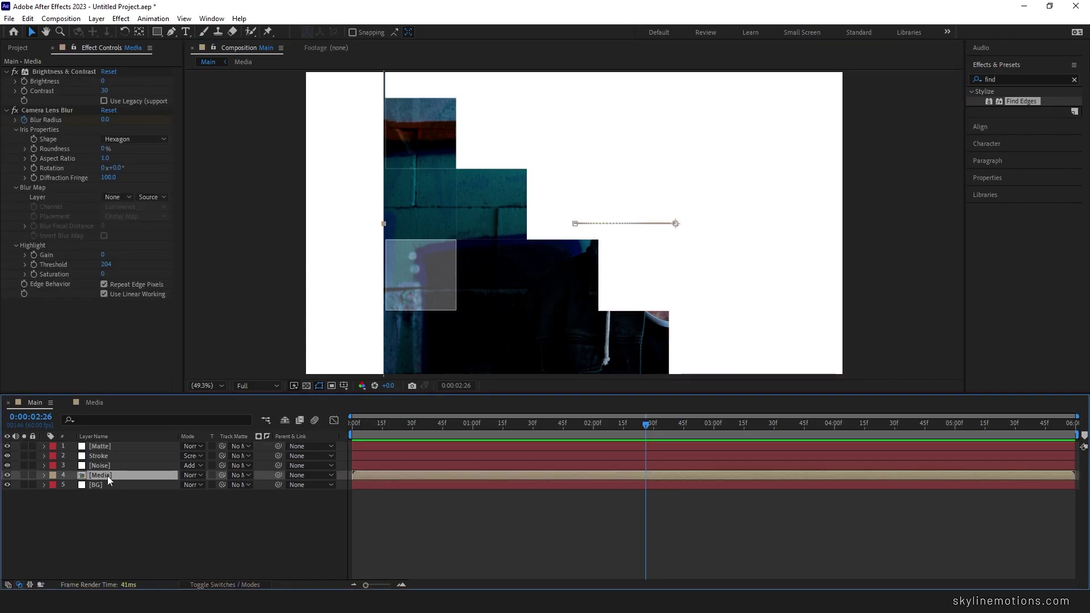
{"action": "left_click", "coordinate": [102, 465], "text": "shift"}
{"action": "left_click", "coordinate": [103, 458], "text": "shift"}
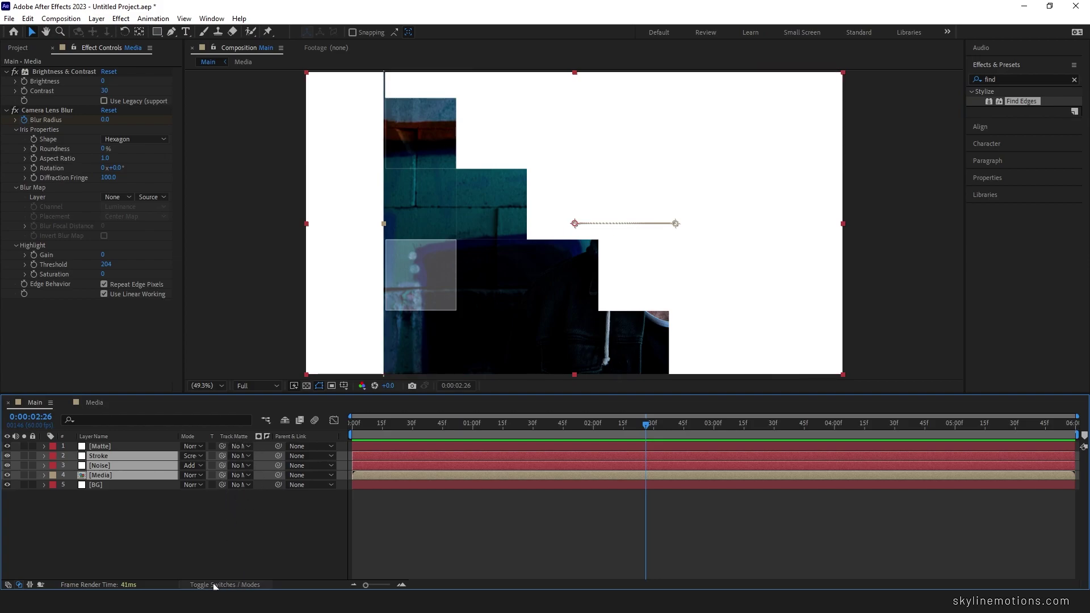
{"action": "left_click", "coordinate": [245, 475]}
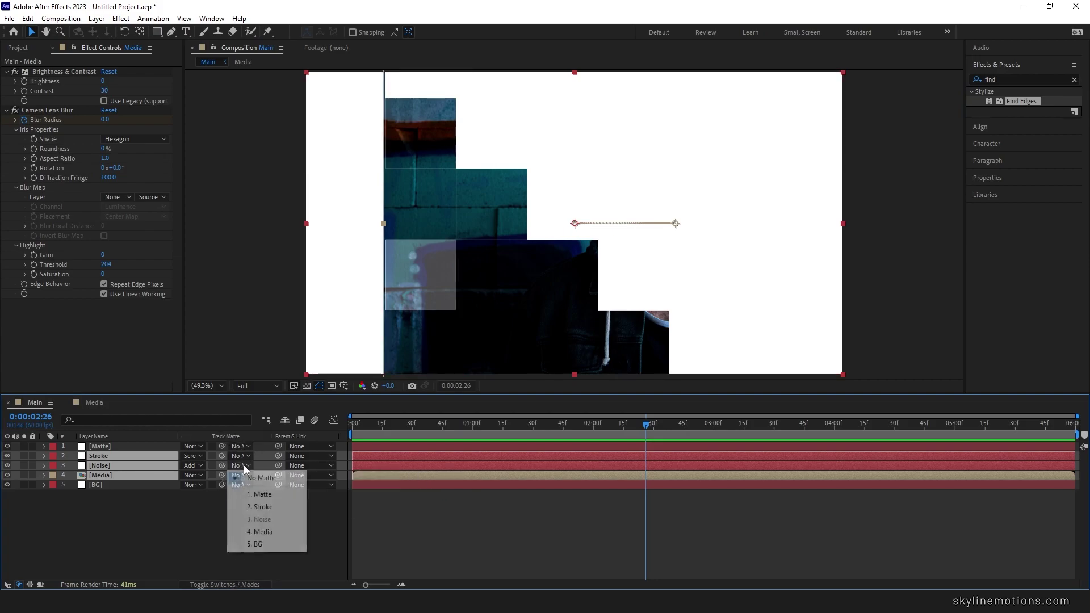
{"action": "left_click", "coordinate": [269, 495]}
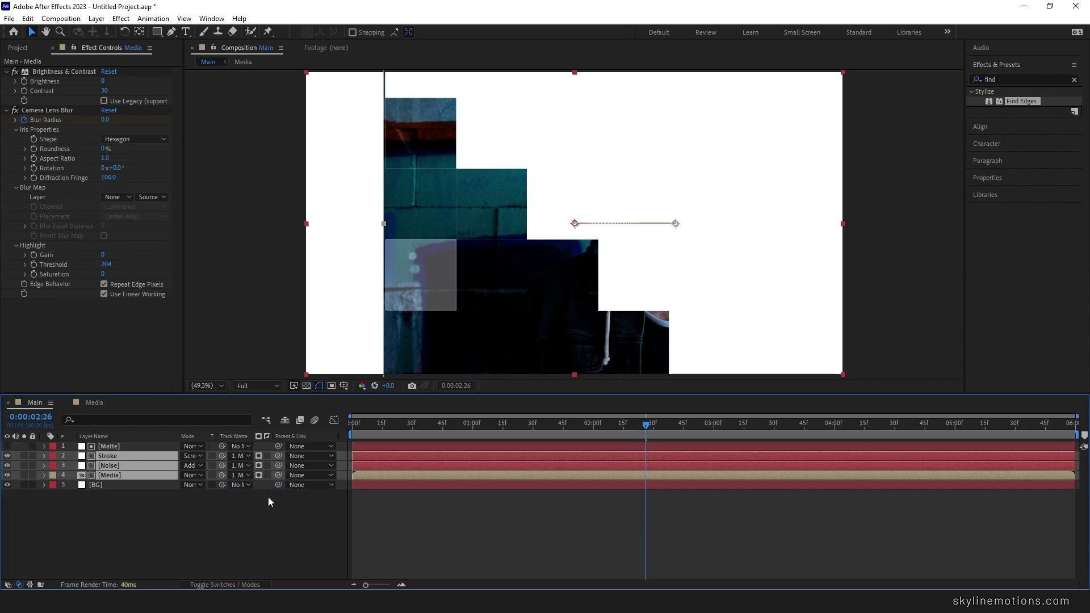
{"action": "left_click", "coordinate": [374, 423]}
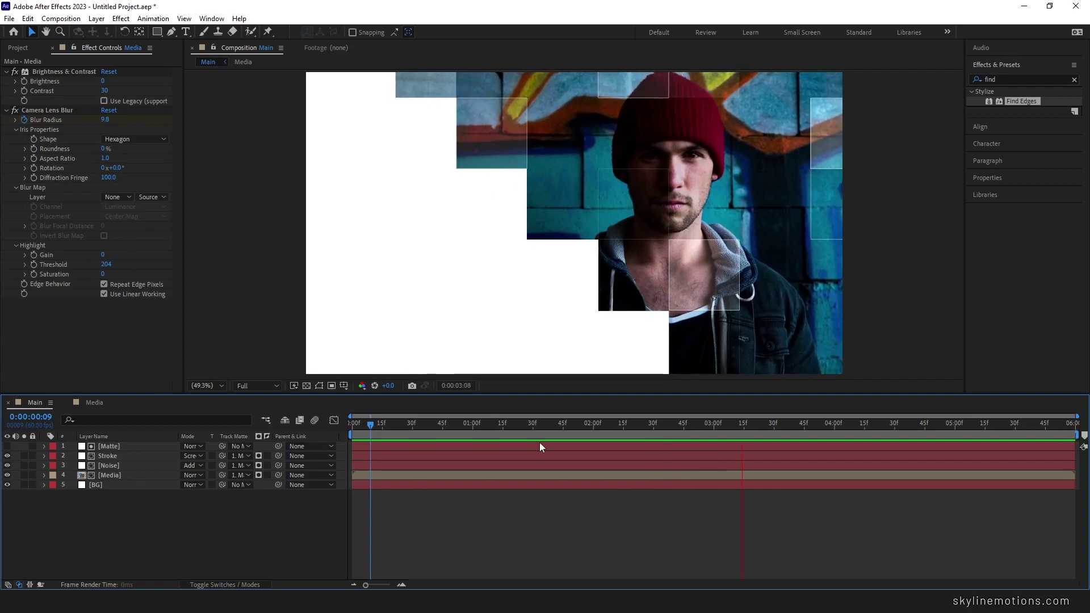
{"action": "key", "text": "space"}
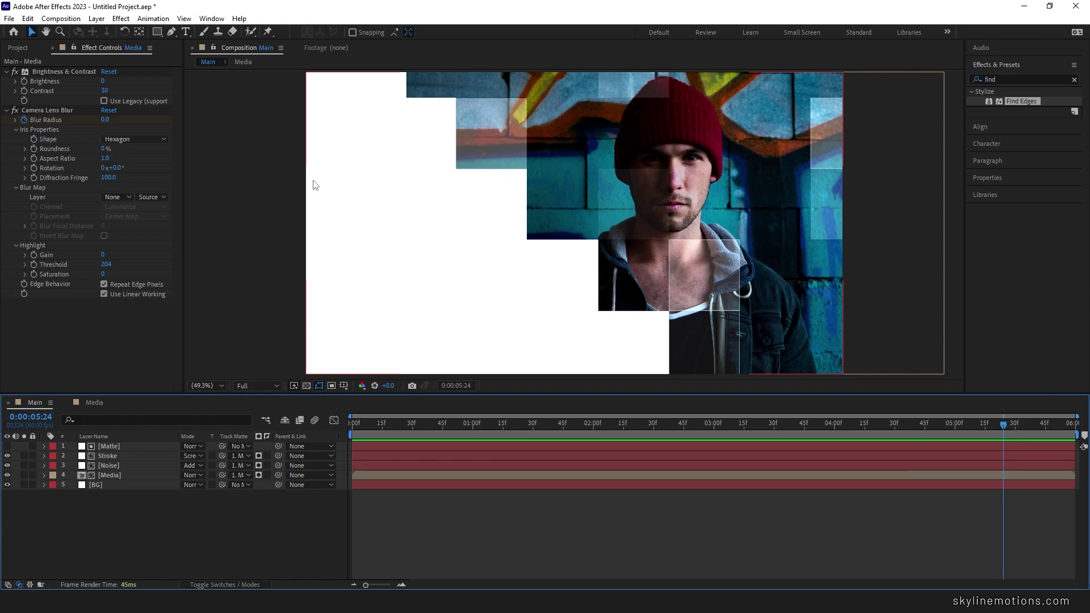
- Activate the Type tool and set the font size to 150 px with Auto leading
{"action": "left_click", "coordinate": [186, 33]}
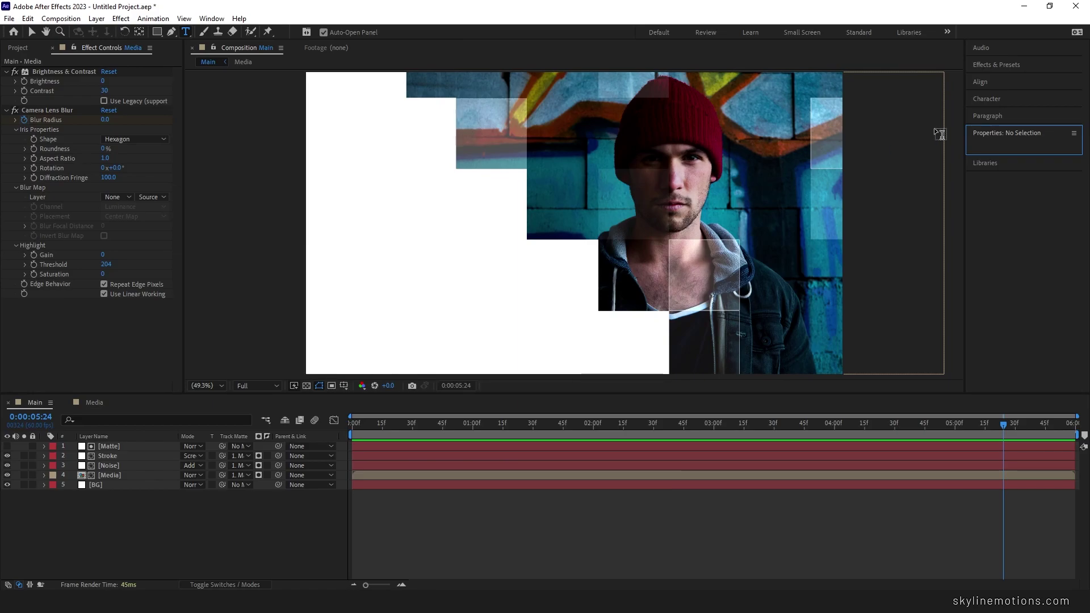
{"action": "left_click", "coordinate": [993, 99]}
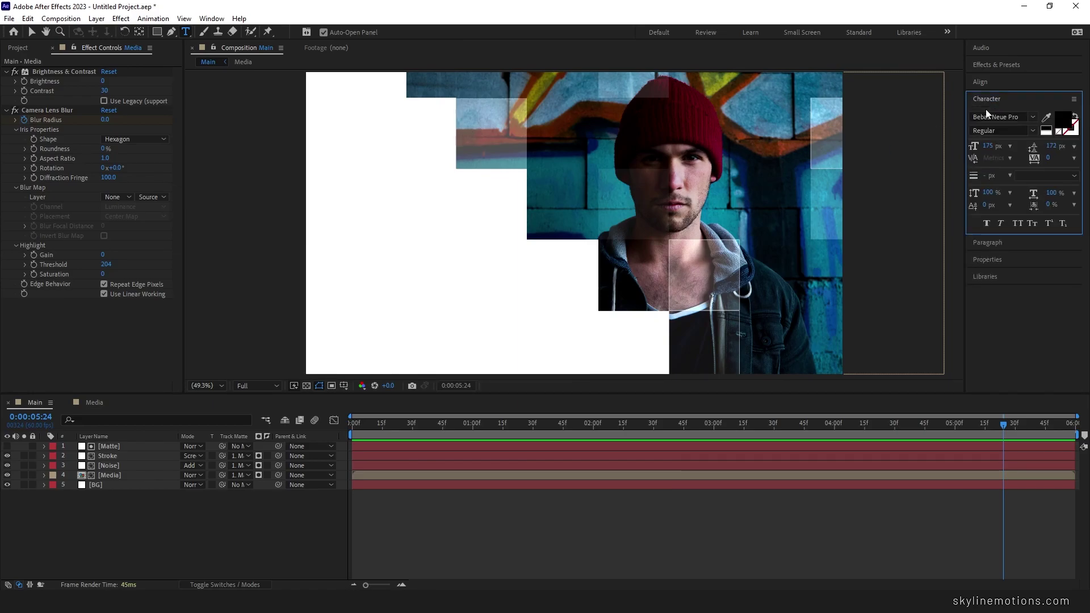
{"action": "left_click", "coordinate": [988, 147]}
{"action": "type", "text": "150"}
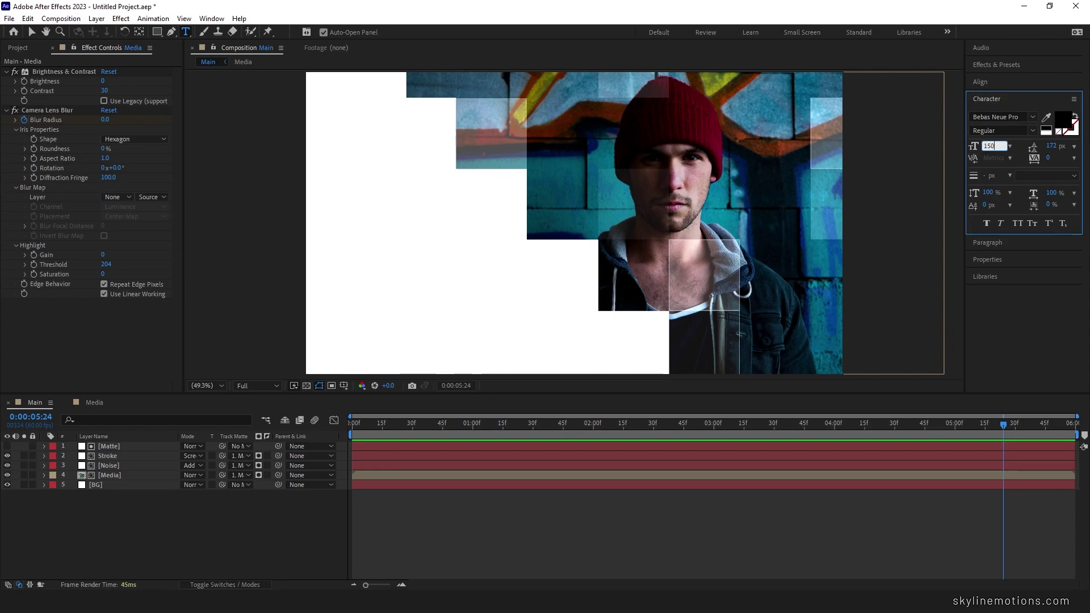
{"action": "left_click", "coordinate": [1073, 146]}
{"action": "left_click", "coordinate": [1037, 158]}
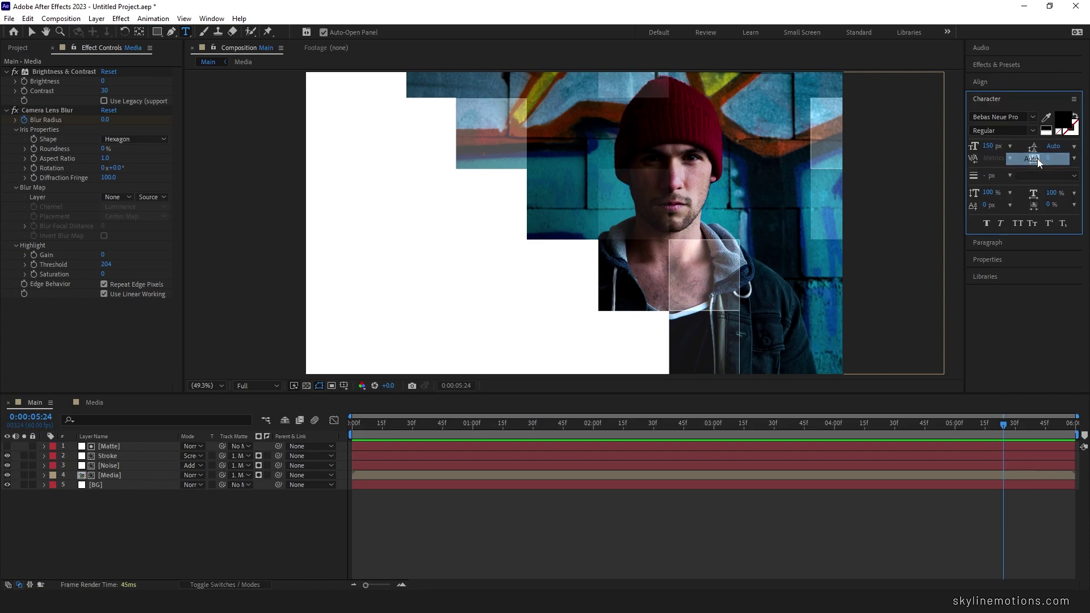
- Add the text "01" on the photo's upper-left stair block and fill it with white
{"action": "left_click", "coordinate": [485, 144]}
{"action": "type", "text": "01"}
{"action": "key", "text": "ctrl+a"}
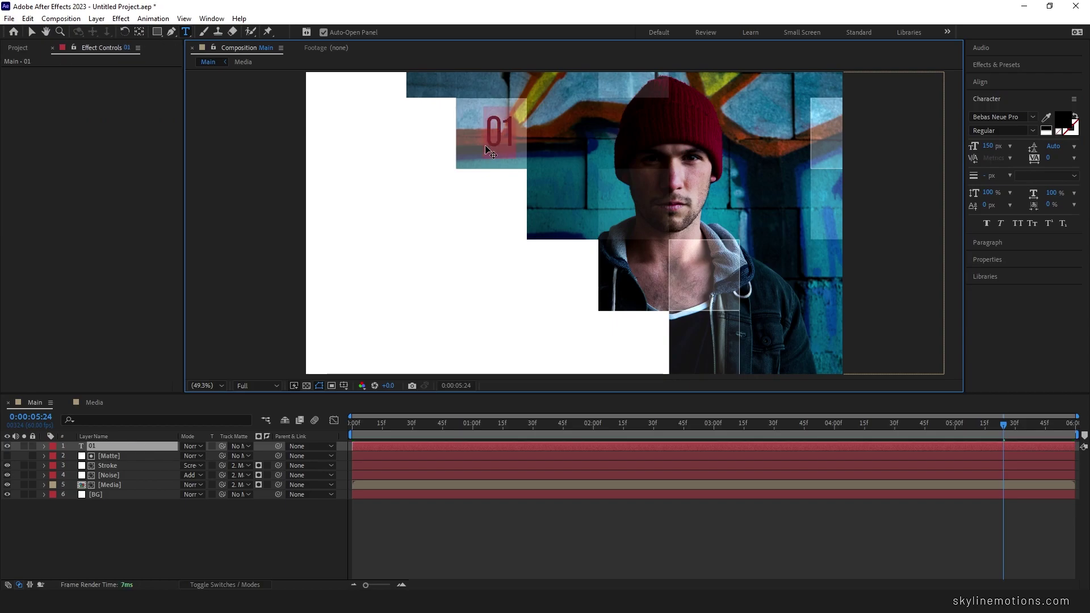
{"action": "left_click", "coordinate": [1062, 120]}
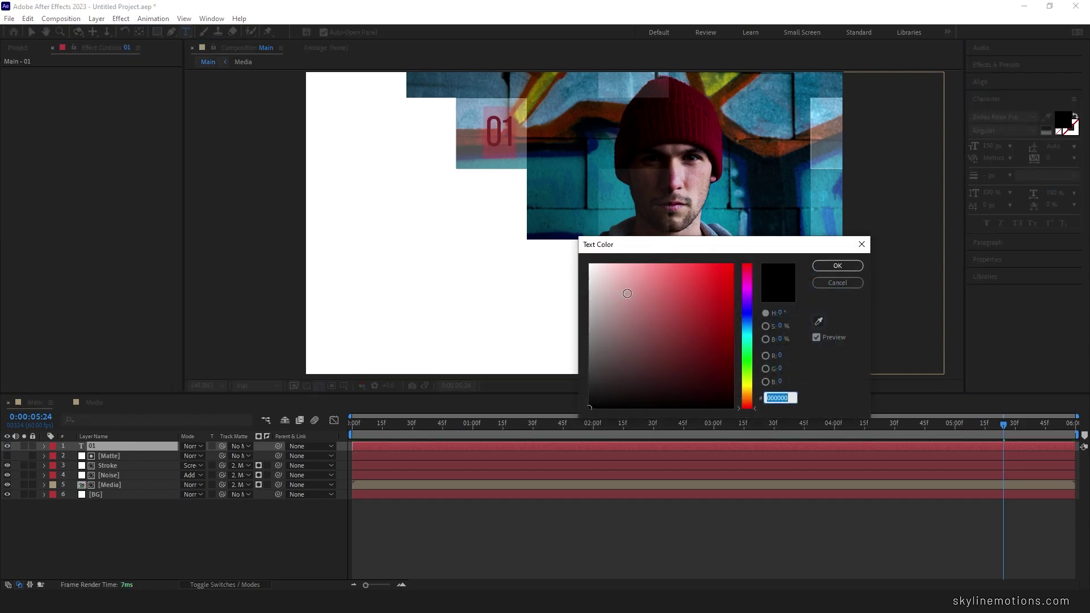
{"action": "left_click_drag", "start_coordinate": [628, 292], "coordinate": [524, 228]}
{"action": "left_click", "coordinate": [851, 266]}
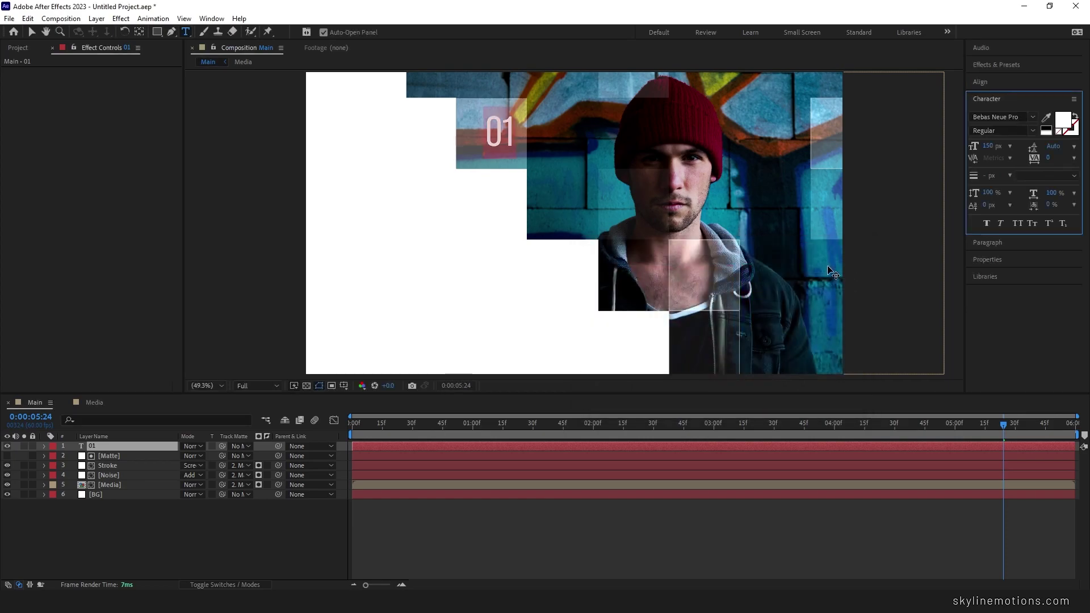
- Center-align the 01 text and reposition it in the middle of its stair block
{"action": "left_click", "coordinate": [998, 244]}
{"action": "left_click", "coordinate": [989, 133]}
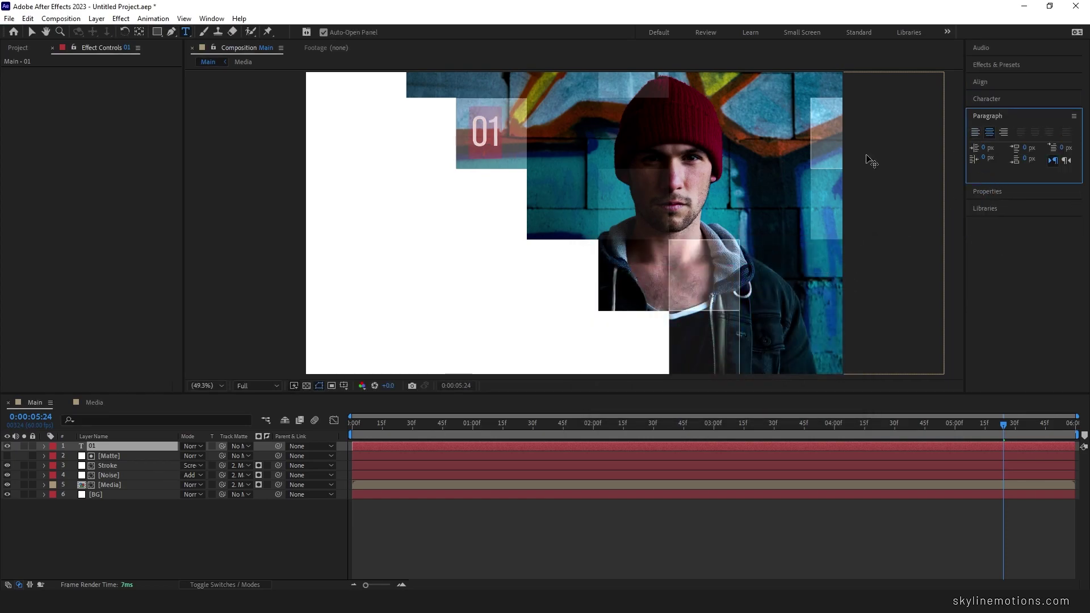
{"action": "left_click", "coordinate": [31, 31]}
{"action": "left_click", "coordinate": [487, 140]}
{"action": "left_click_drag", "start_coordinate": [487, 141], "coordinate": [491, 143]}
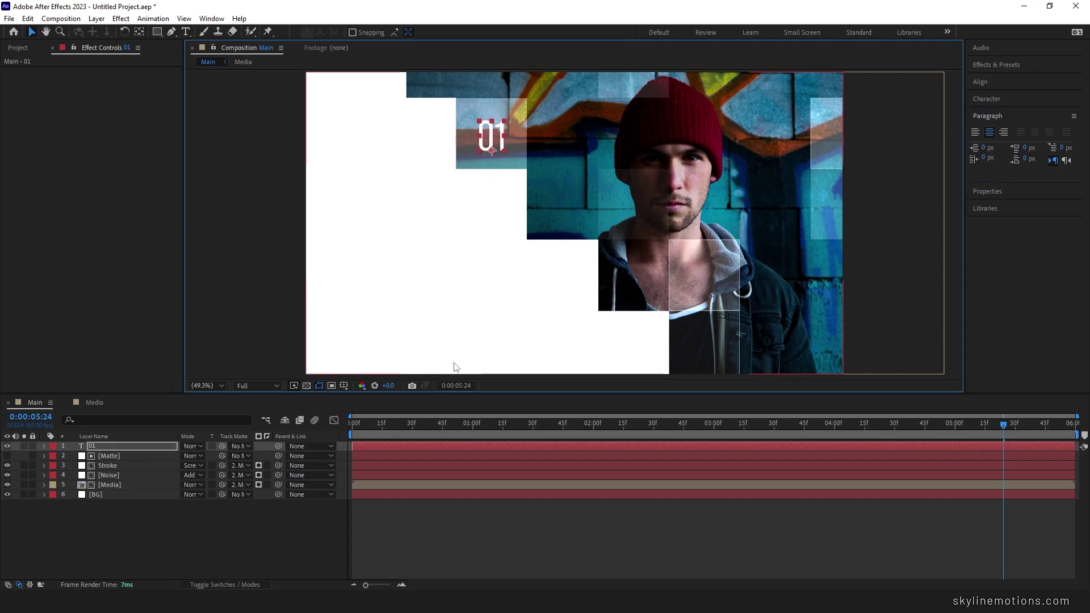
- Add an Opacity text animator to the 01 layer, set it to 0%, and expand its Range Selector
{"action": "left_click", "coordinate": [44, 446]}
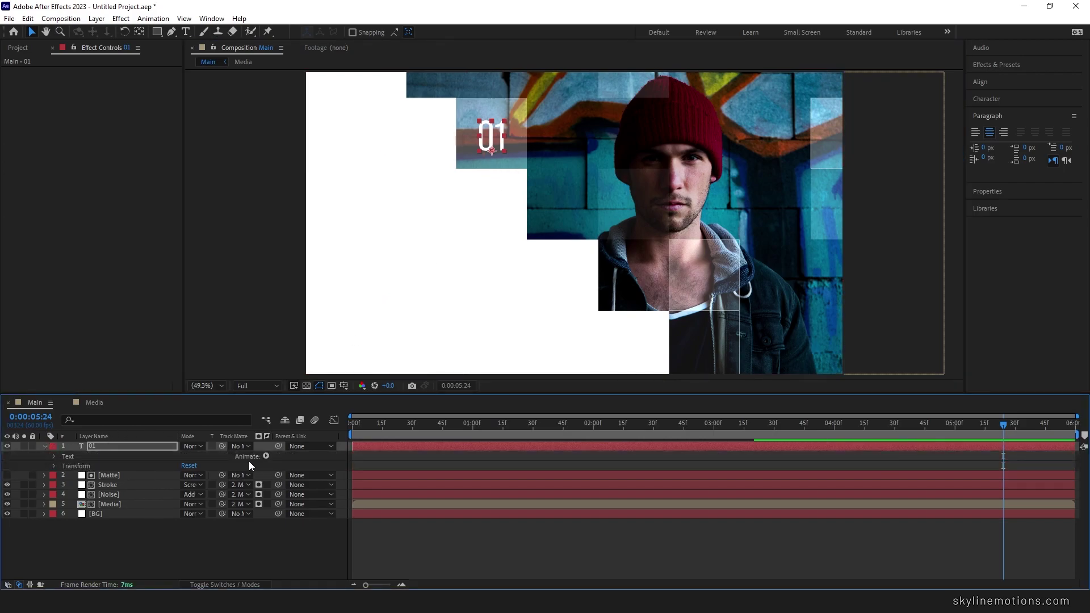
{"action": "left_click", "coordinate": [266, 457]}
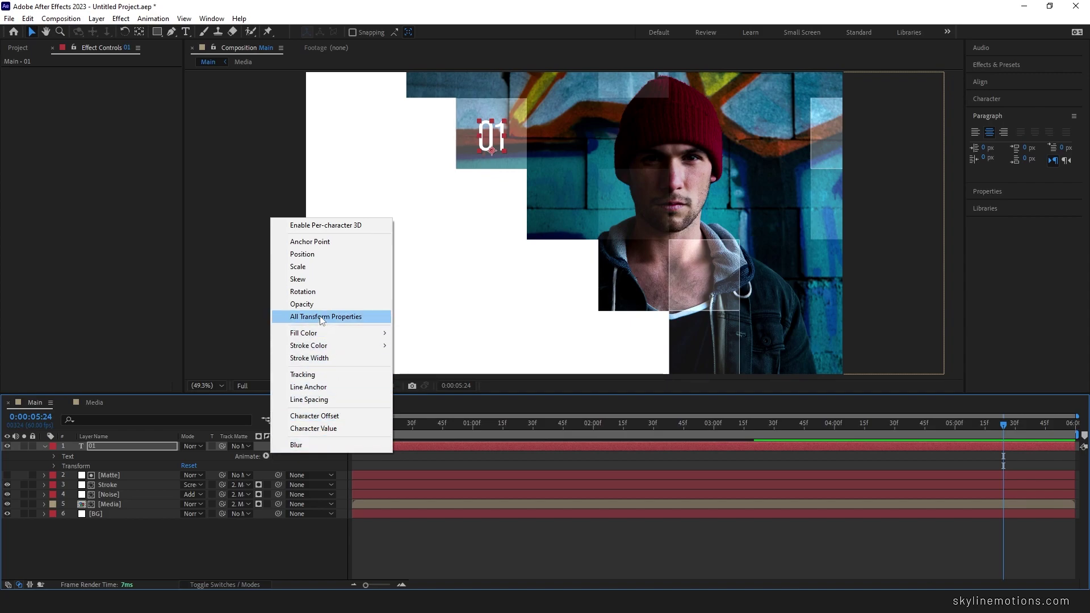
{"action": "left_click", "coordinate": [302, 304]}
{"action": "left_click_drag", "start_coordinate": [164, 514], "coordinate": [92, 512]}
{"action": "left_click", "coordinate": [73, 504]}
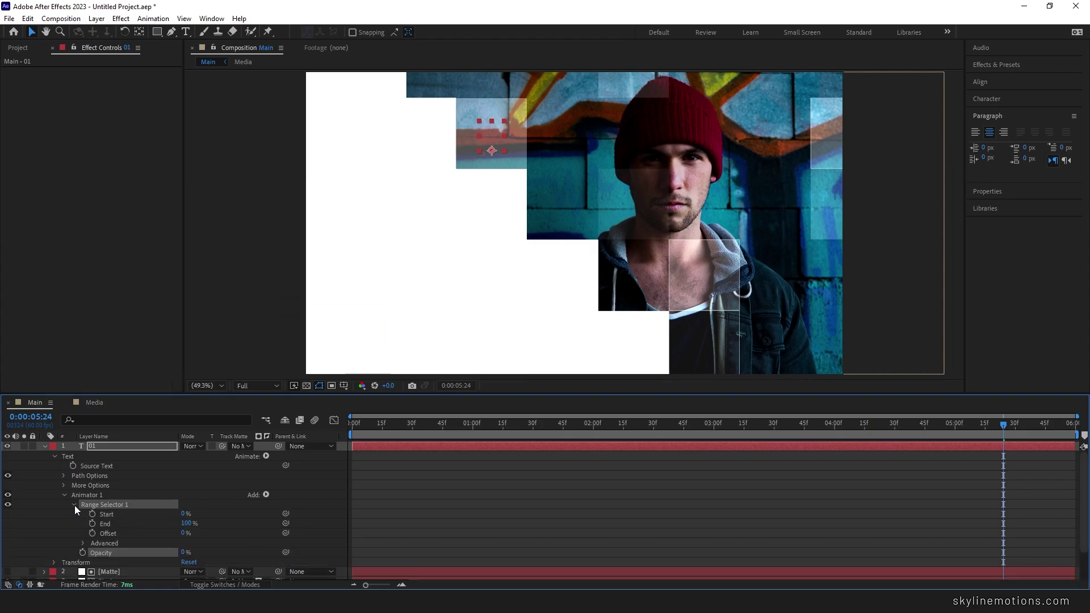
- Keyframe the Range Selector's Start at 100% at 0:00:02:00 and 0% at 0:00:00:30, and scrub through the text reveal
{"action": "left_click_drag", "start_coordinate": [548, 434], "coordinate": [593, 439]}
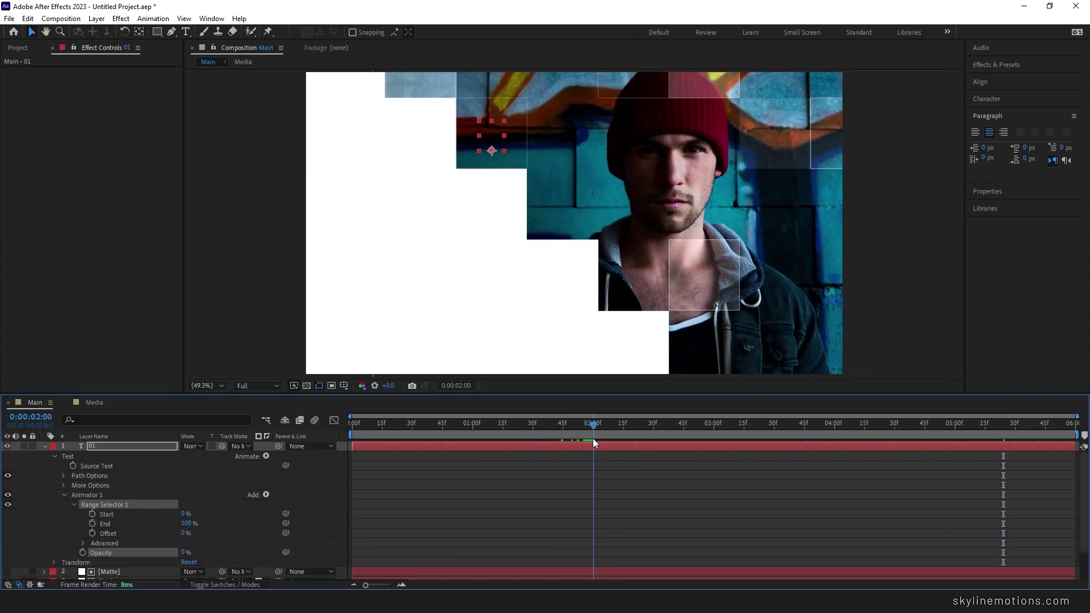
{"action": "left_click", "coordinate": [93, 514]}
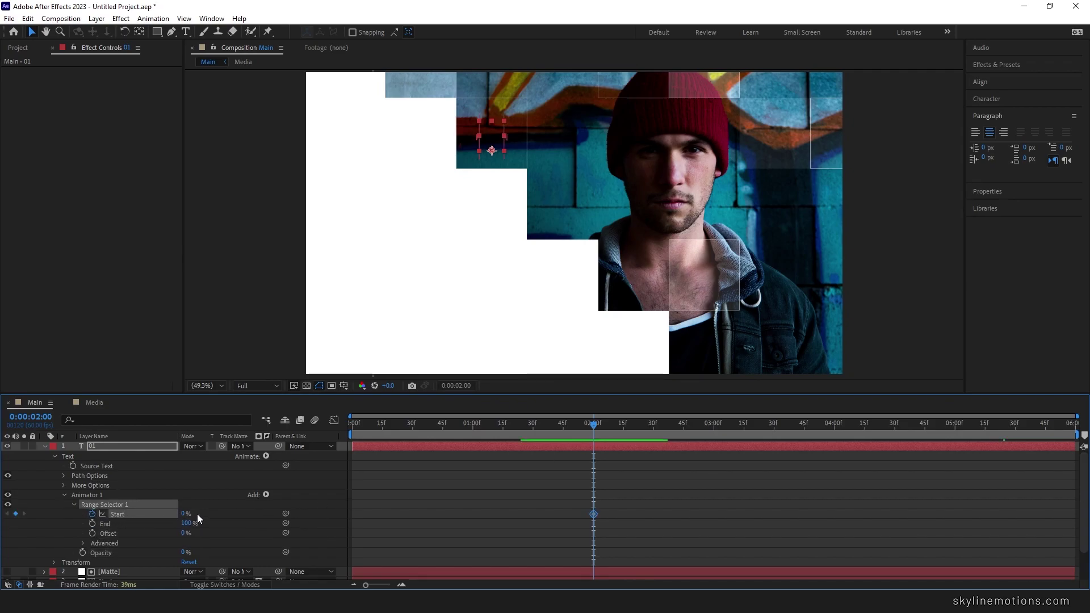
{"action": "left_click_drag", "start_coordinate": [183, 515], "coordinate": [297, 506]}
{"action": "left_click_drag", "start_coordinate": [487, 430], "coordinate": [412, 437]}
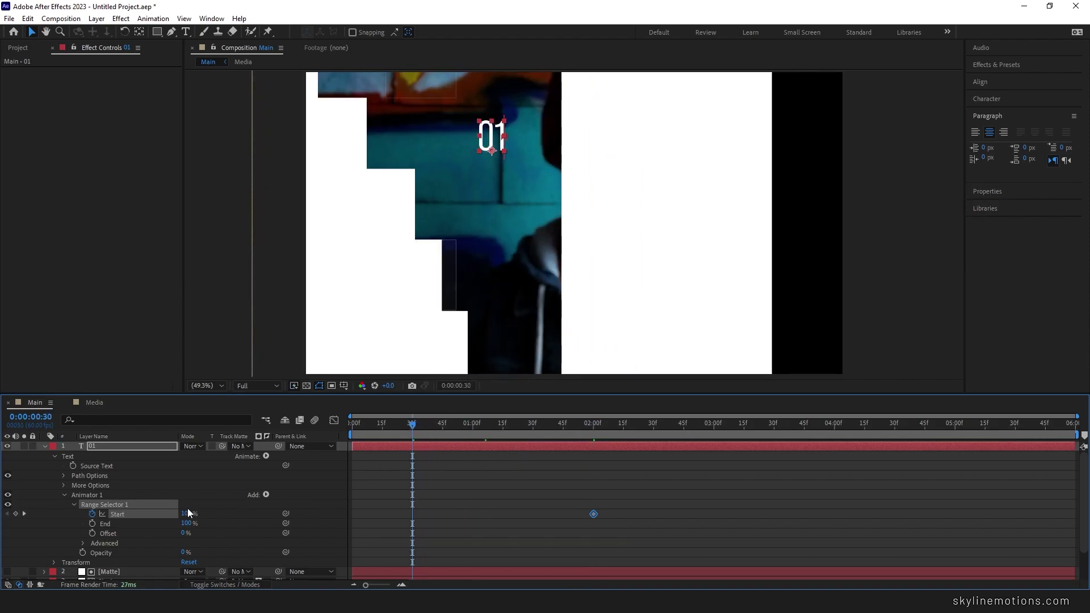
{"action": "left_click_drag", "start_coordinate": [187, 513], "coordinate": [67, 517]}
{"action": "left_click_drag", "start_coordinate": [421, 424], "coordinate": [603, 431]}
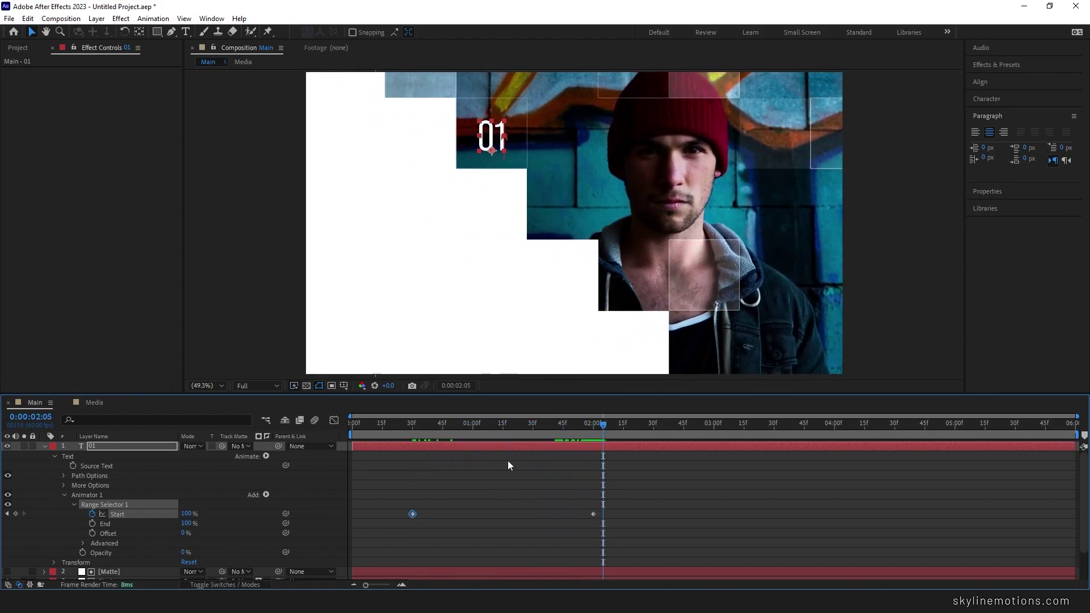
- Duplicate the 01 text layer and move the copy into the white area beside the lowest stair step
{"action": "left_click", "coordinate": [44, 446]}
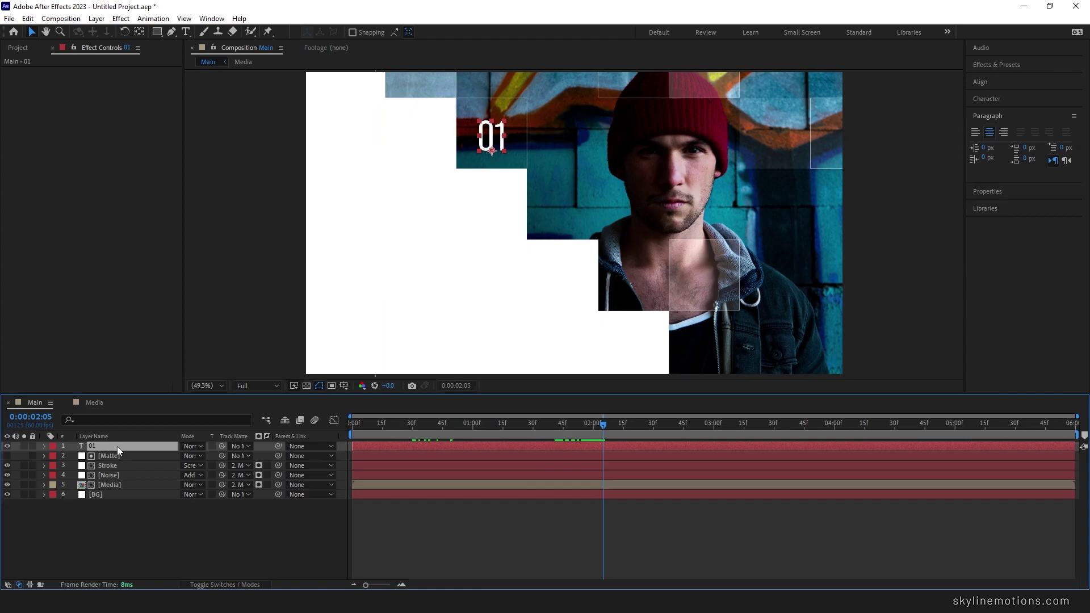
{"action": "key", "text": "ctrl+d"}
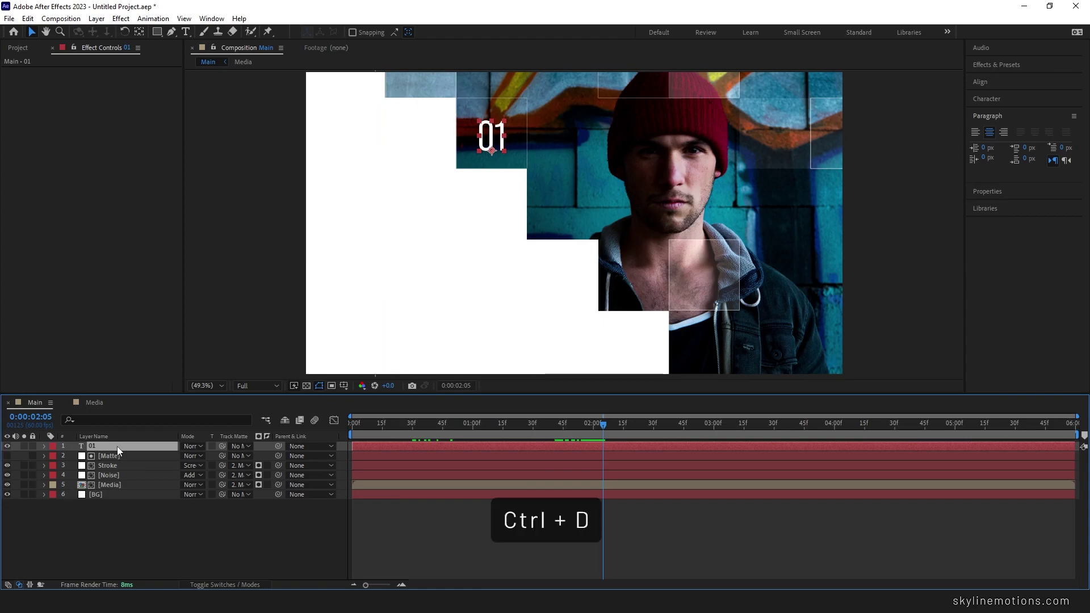
{"action": "left_click_drag", "start_coordinate": [505, 144], "coordinate": [641, 342]}
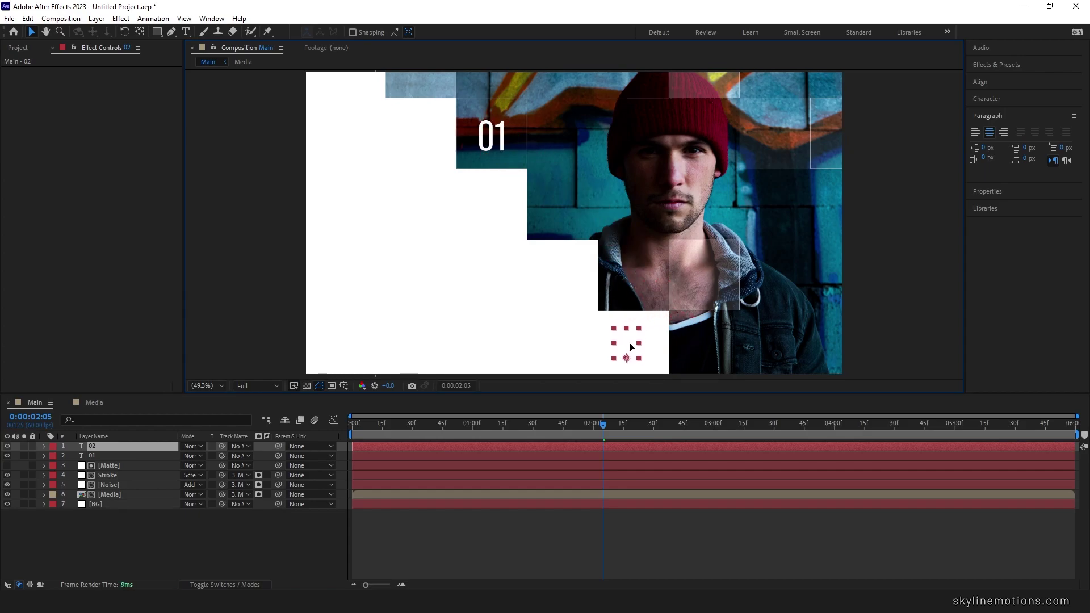
- Change the duplicated text's fill color to black
{"action": "double_click", "coordinate": [641, 342]}
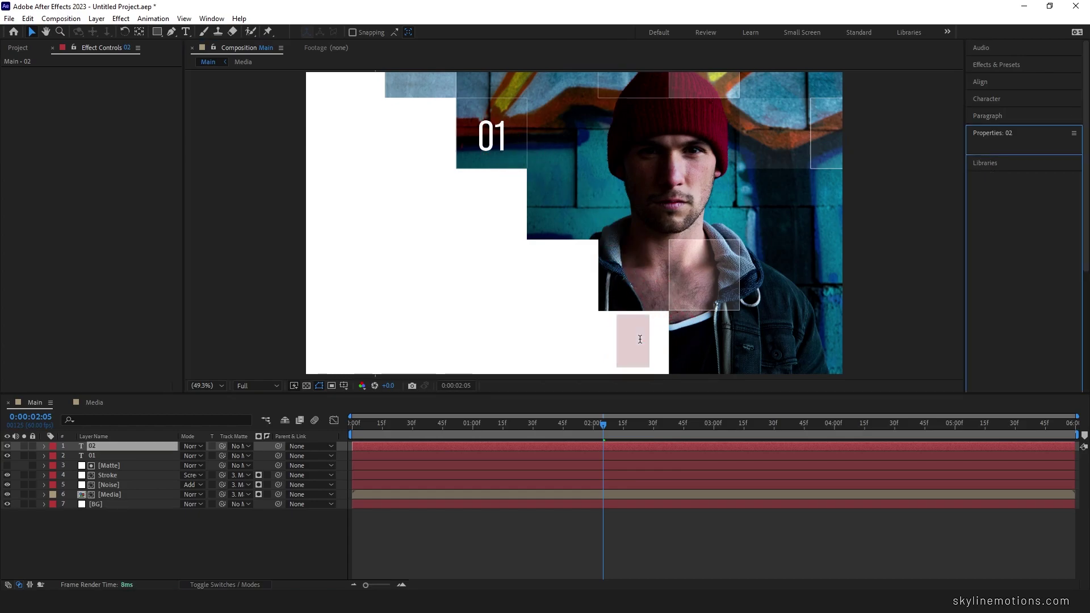
{"action": "left_click", "coordinate": [1001, 301]}
{"action": "left_click_drag", "start_coordinate": [686, 302], "coordinate": [572, 454]}
{"action": "left_click", "coordinate": [837, 265]}
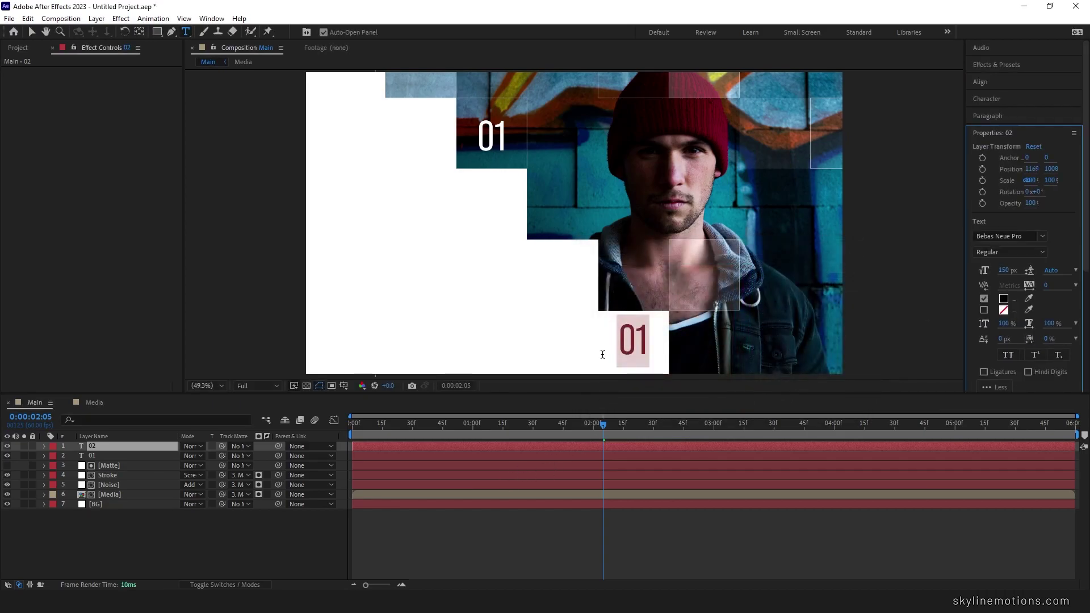
- Set the black duplicated text to 35 px and replace it with the three-line caption "Record every moments of your wonderful life!"
{"action": "mouse_move", "coordinate": [1001, 272]}
{"action": "left_mouse_down"}
{"action": "mouse_move", "coordinate": [978, 272]}
{"action": "mouse_move", "coordinate": [1001, 274]}
{"action": "left_mouse_up"}
{"action": "left_click", "coordinate": [1001, 271]}
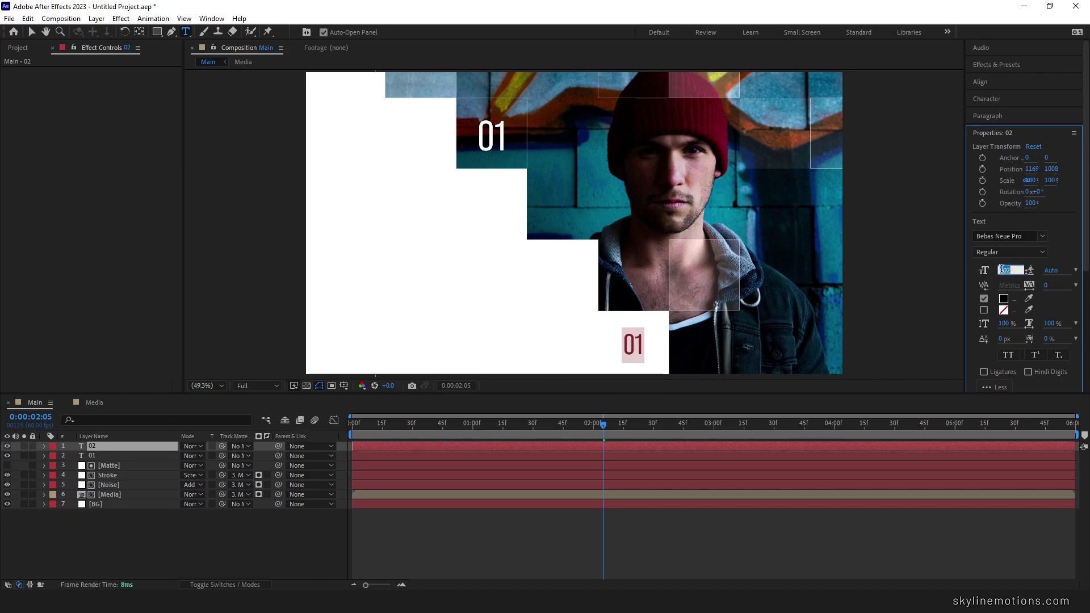
{"action": "type", "text": "30"}
{"action": "key", "text": "Return"}
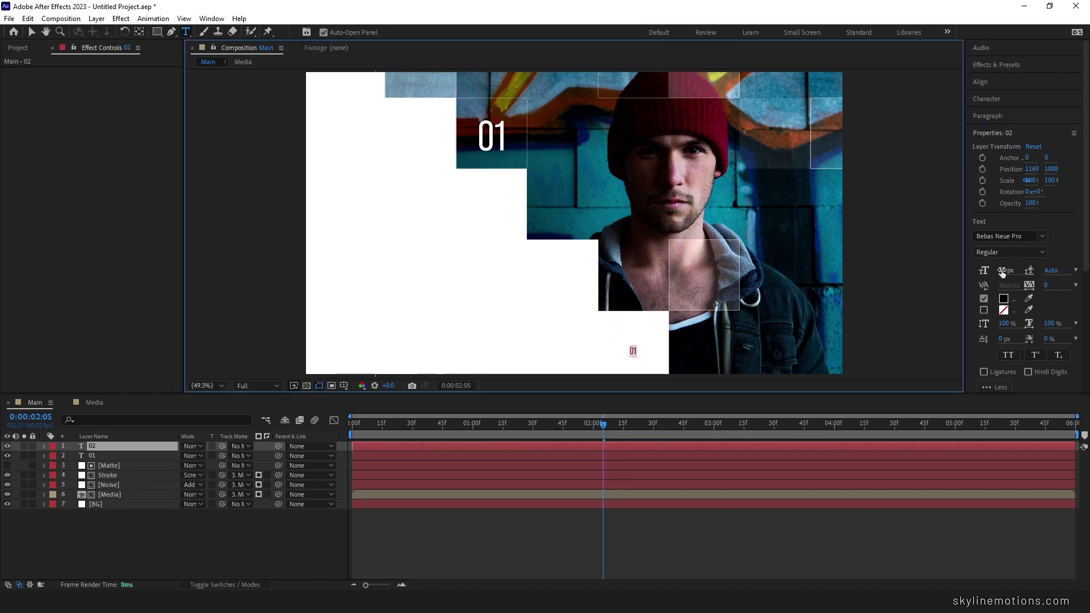
{"action": "type", "text": "Record every"}
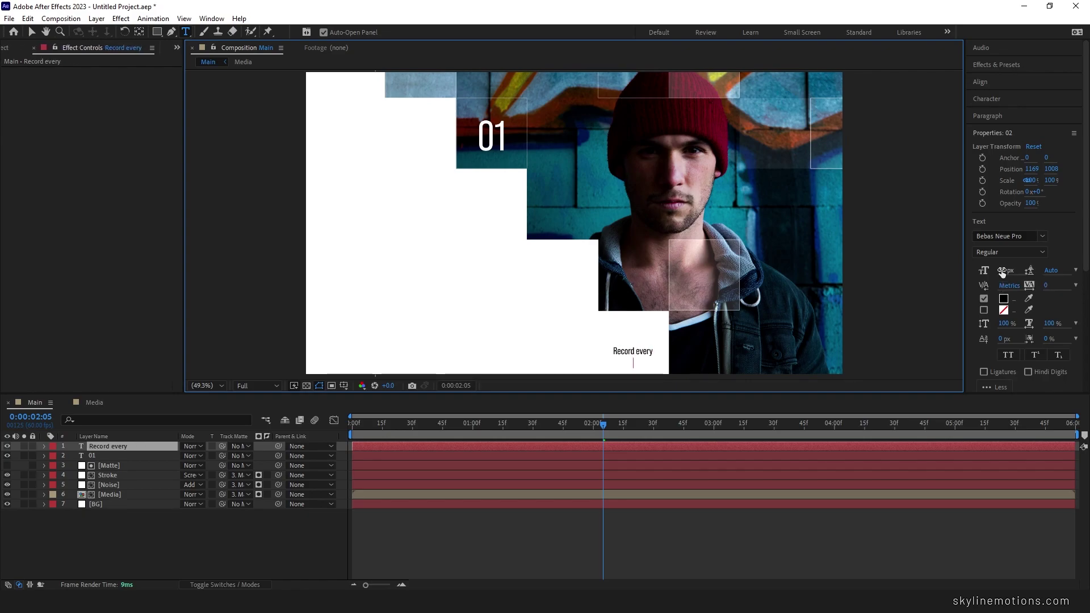
{"action": "type", "text": " moments of your wonderful life!"}
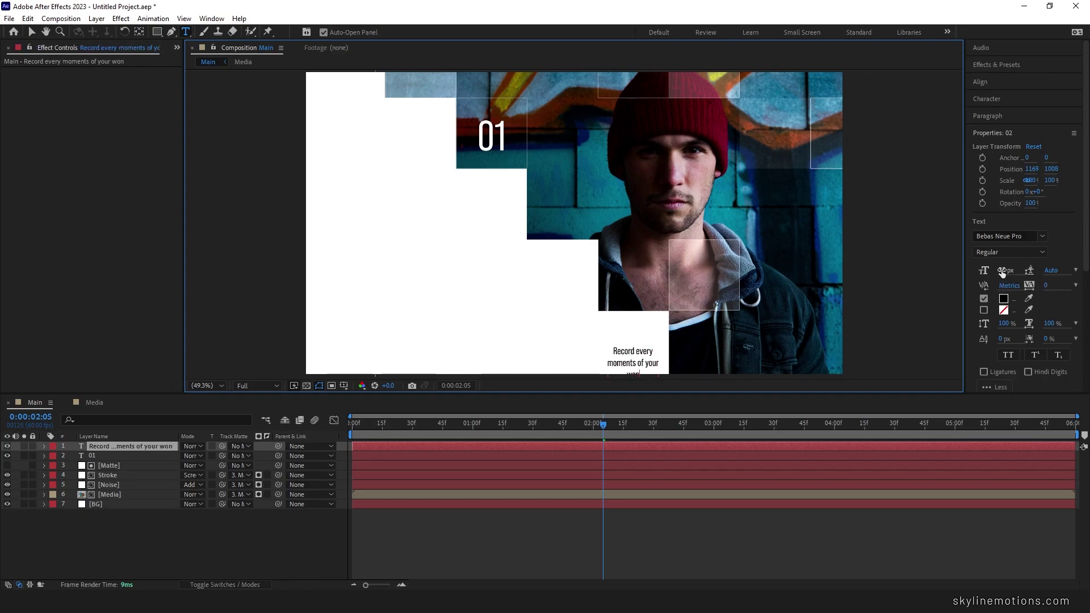
- Left-align the whole caption and move it inside the white block beneath the lowest stair step
{"action": "key", "text": "ctrl+a"}
{"action": "scroll", "coordinate": [1068, 230], "scroll_direction": "down", "scroll_amount": 3}
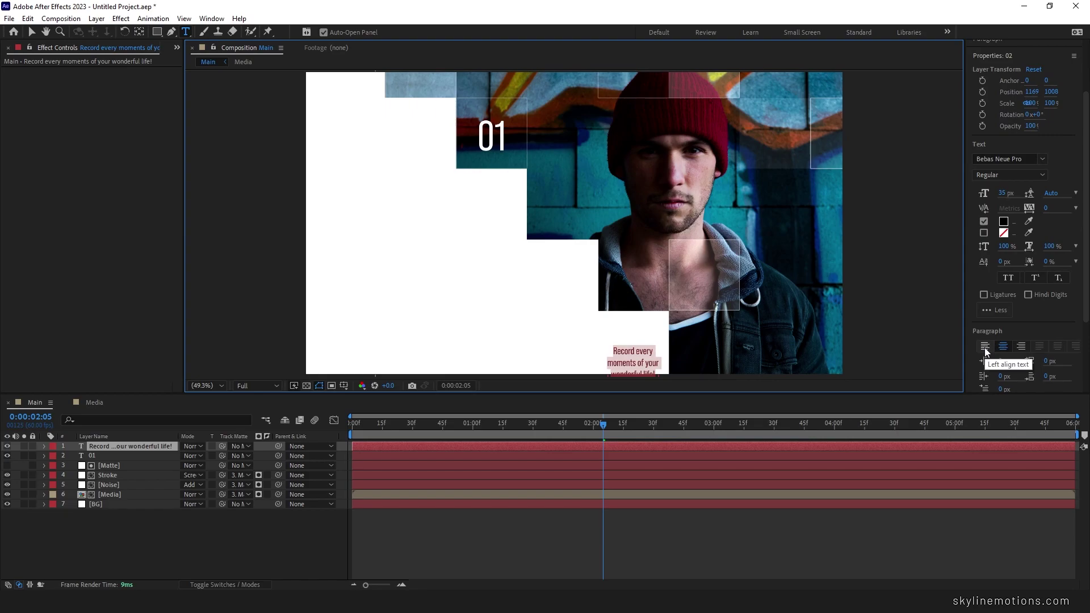
{"action": "left_click", "coordinate": [984, 348]}
{"action": "left_click", "coordinate": [30, 32]}
{"action": "left_click_drag", "start_coordinate": [646, 365], "coordinate": [622, 342]}
- Shift the caption's Range Selector Start keyframes so the first sits at 0:00:01:30, and scrub through the reveal
{"action": "left_click_drag", "start_coordinate": [597, 425], "coordinate": [652, 417]}
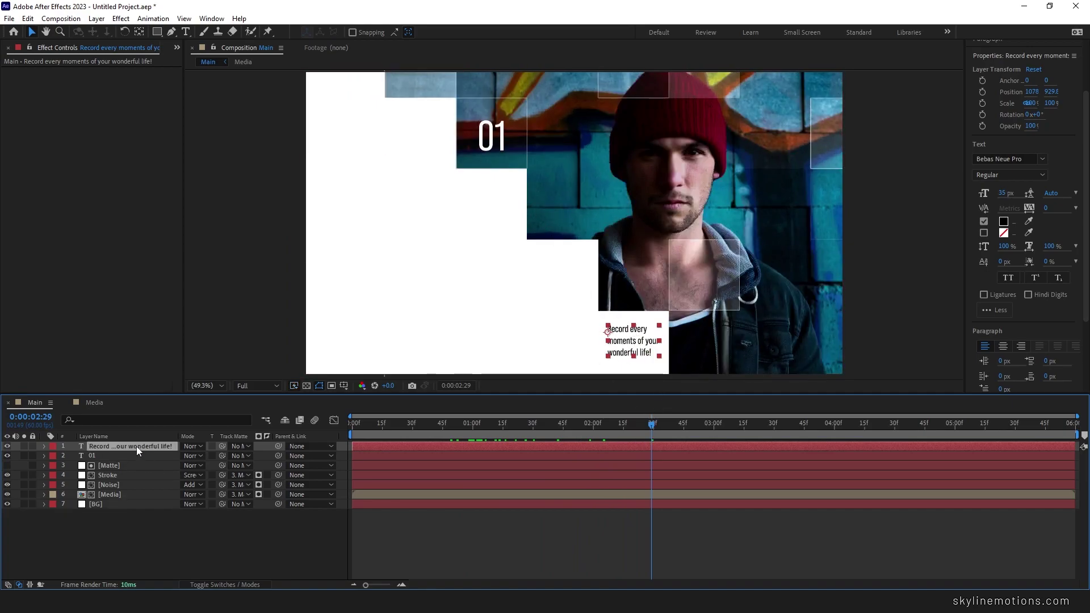
{"action": "key", "text": "u"}
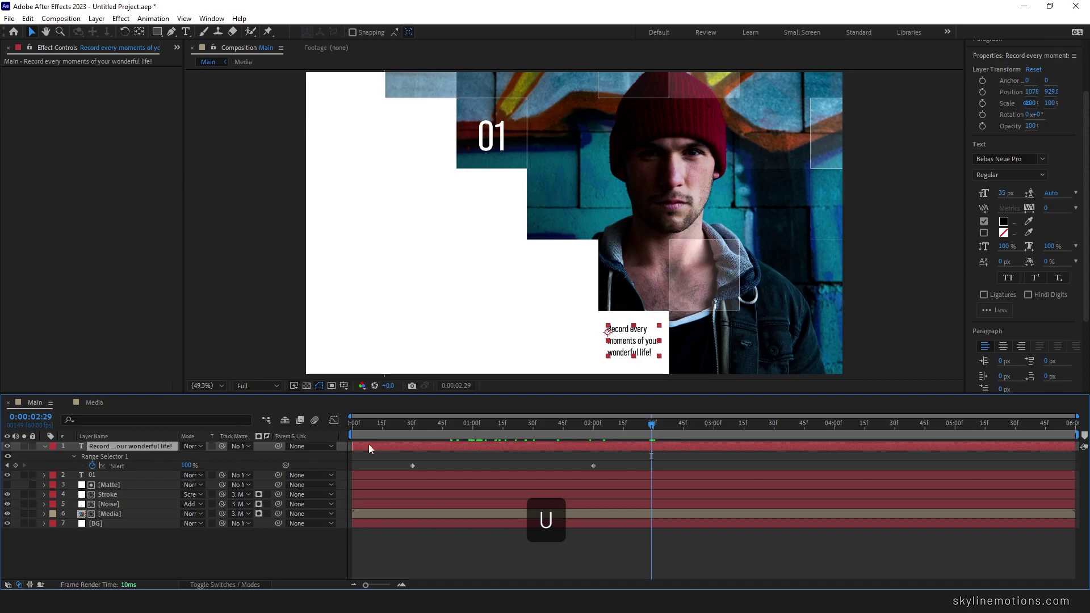
{"action": "left_click_drag", "start_coordinate": [519, 430], "coordinate": [532, 439]}
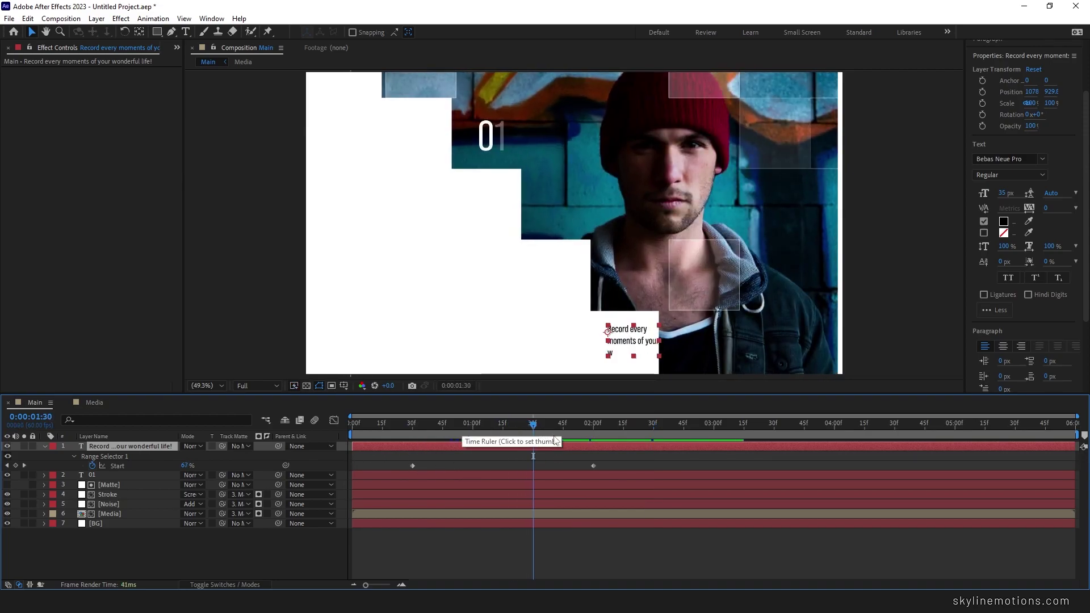
{"action": "left_click_drag", "start_coordinate": [637, 461], "coordinate": [532, 468]}
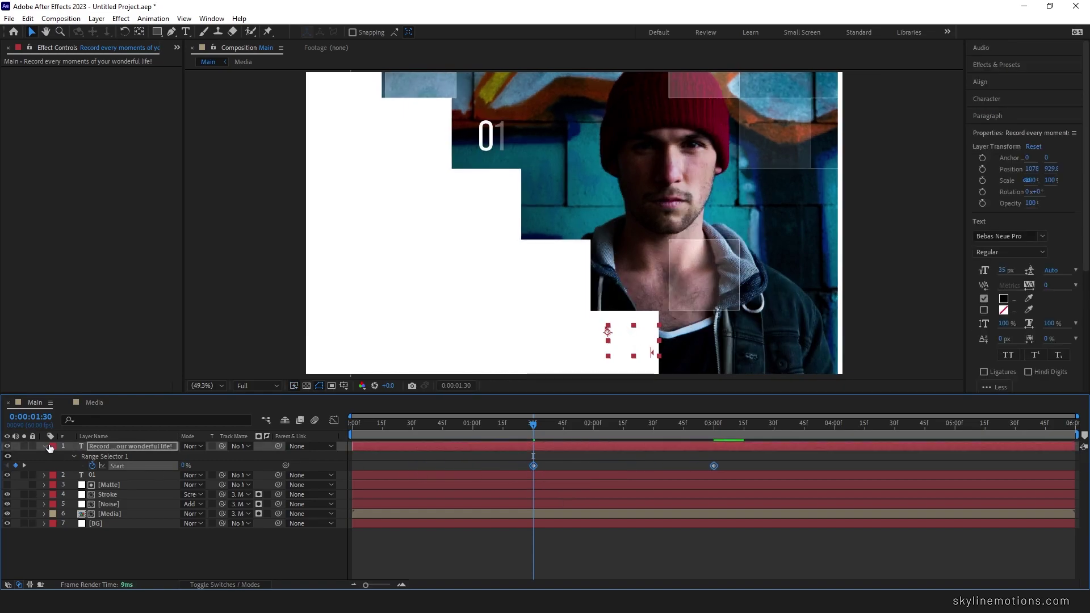
{"action": "left_click", "coordinate": [45, 446]}
{"action": "left_click", "coordinate": [189, 517]}
{"action": "left_click_drag", "start_coordinate": [492, 421], "coordinate": [748, 171]}
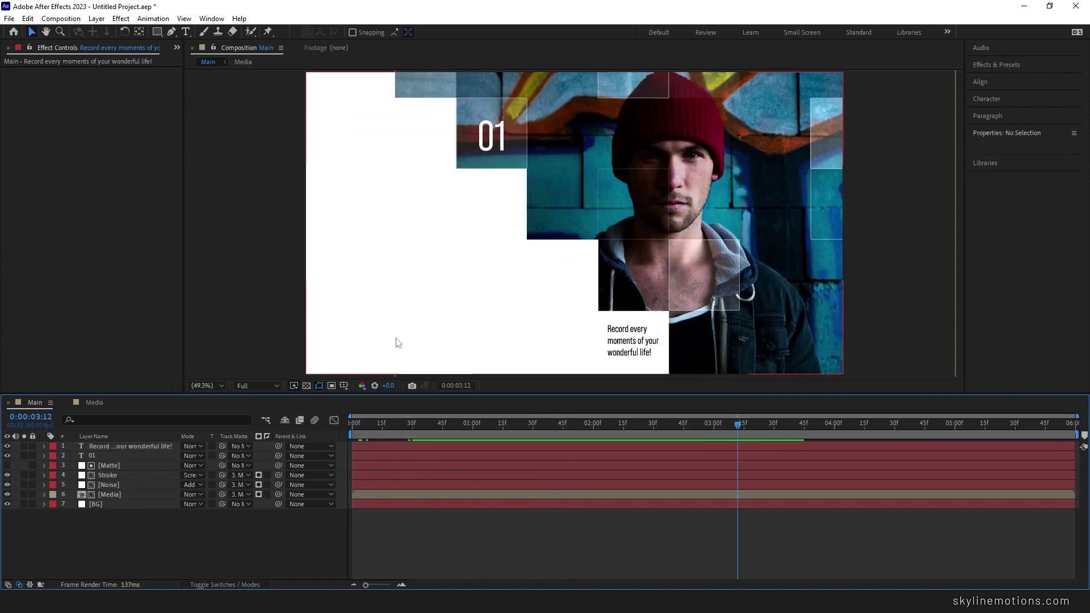
- Duplicate the caption layer and move the copy to the upper-right area of the photo
{"action": "left_click", "coordinate": [124, 447]}
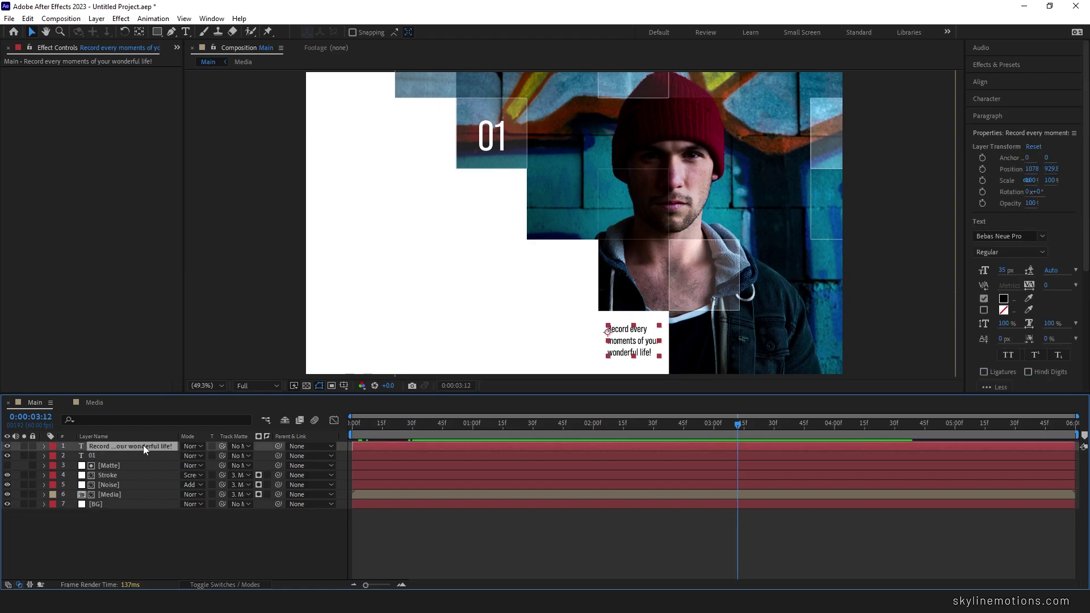
{"action": "key", "text": "ctrl+d"}
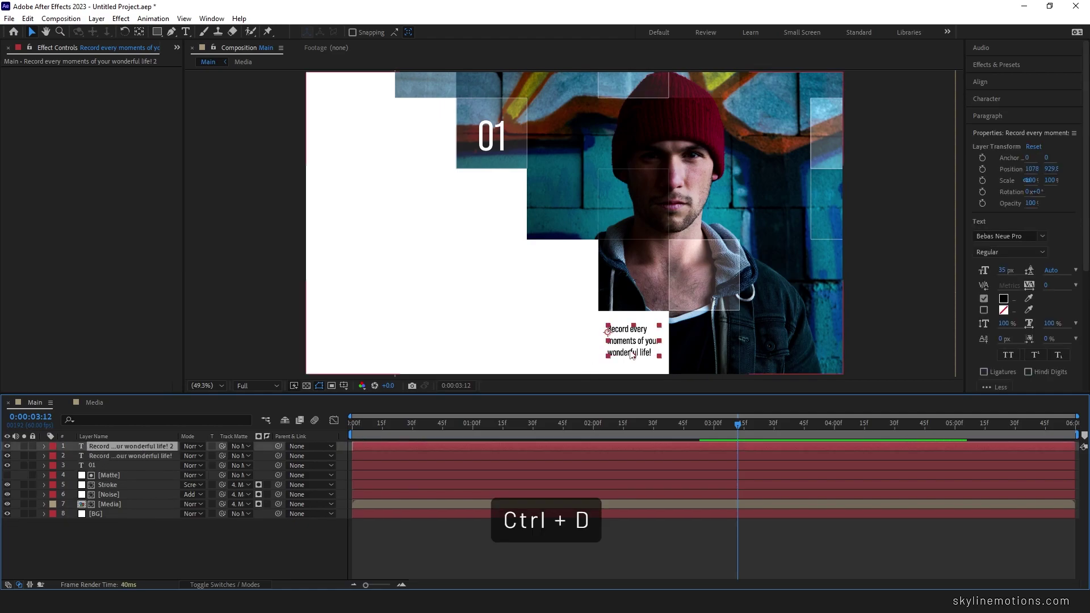
{"action": "left_click_drag", "start_coordinate": [626, 337], "coordinate": [779, 102]}
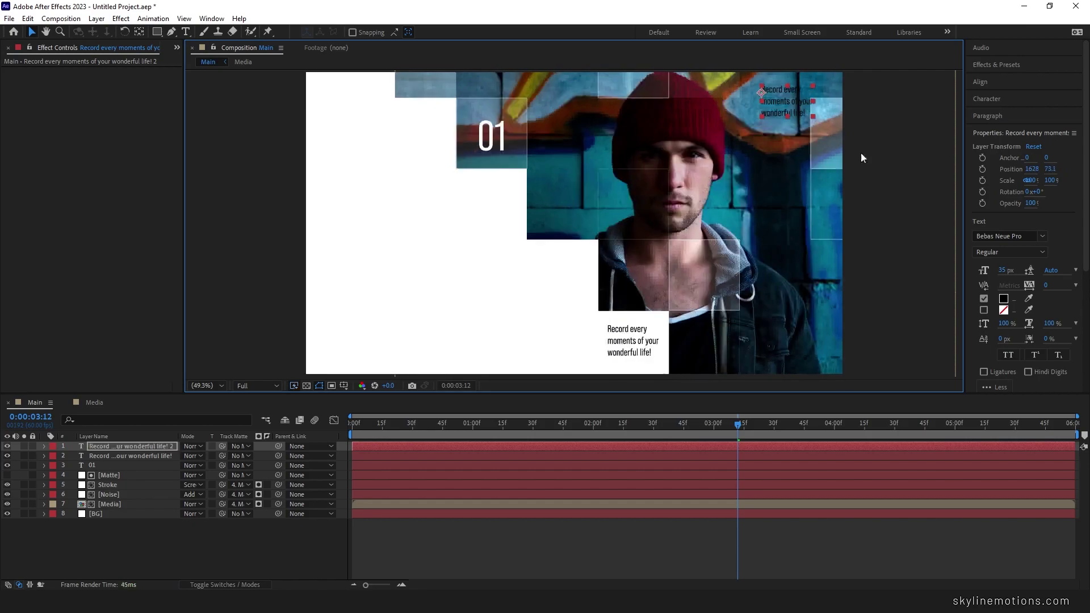
- Set the caption copy's fill color to white (FFFFFF) and right-align its paragraph
{"action": "left_click", "coordinate": [1003, 301]}
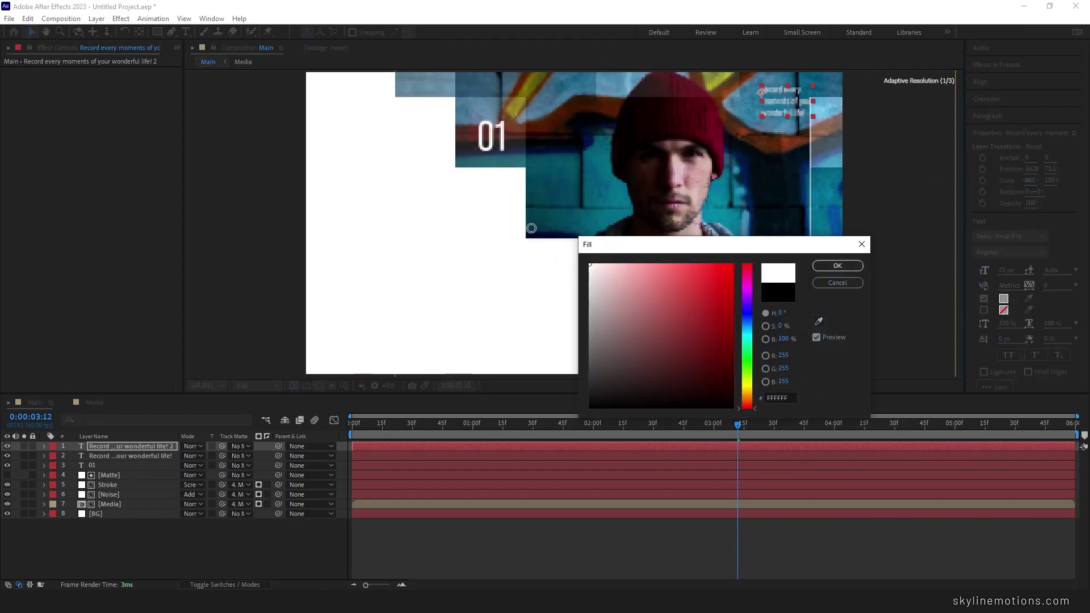
{"action": "left_click", "coordinate": [837, 266]}
{"action": "scroll", "coordinate": [1047, 340], "scroll_direction": "down", "scroll_amount": 3}
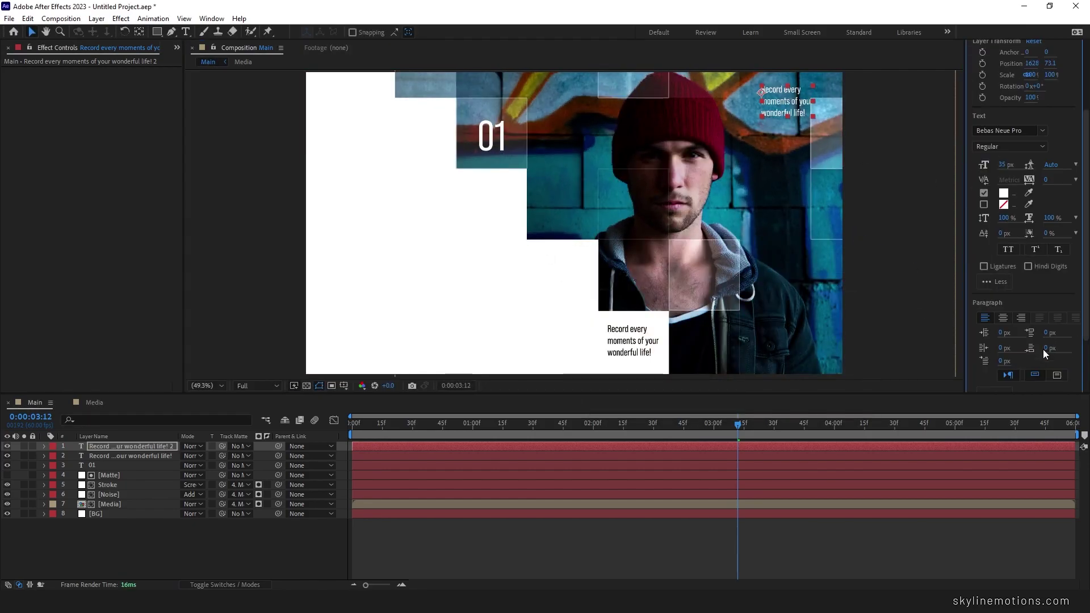
{"action": "left_click", "coordinate": [1021, 318]}
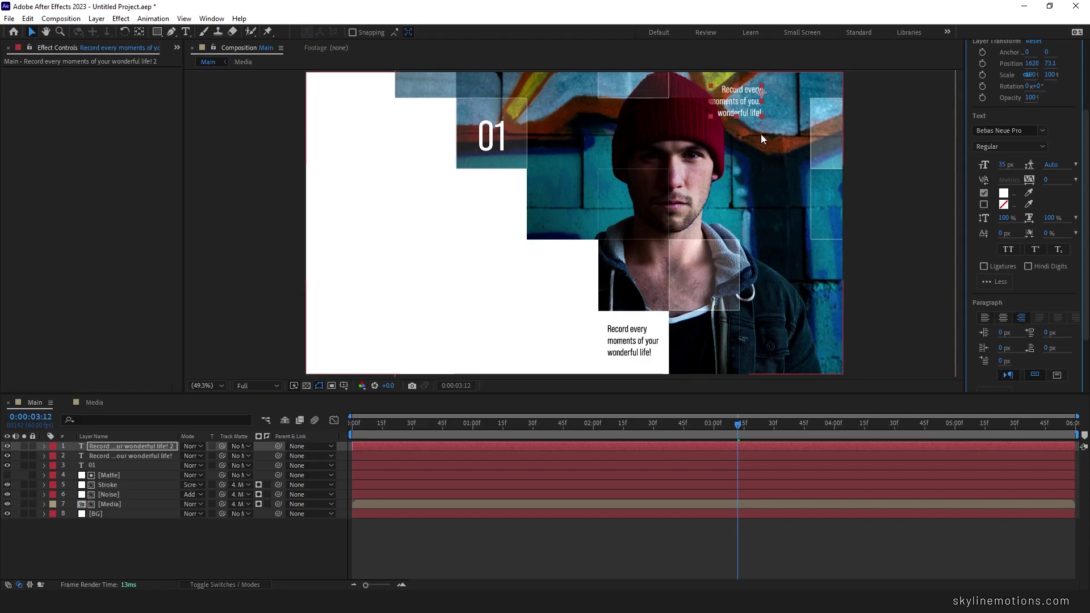
- Replace the white caption copy's text with "skylinemotions.com"
{"action": "key", "text": "ctrl+t"}
{"action": "type", "text": "s"}
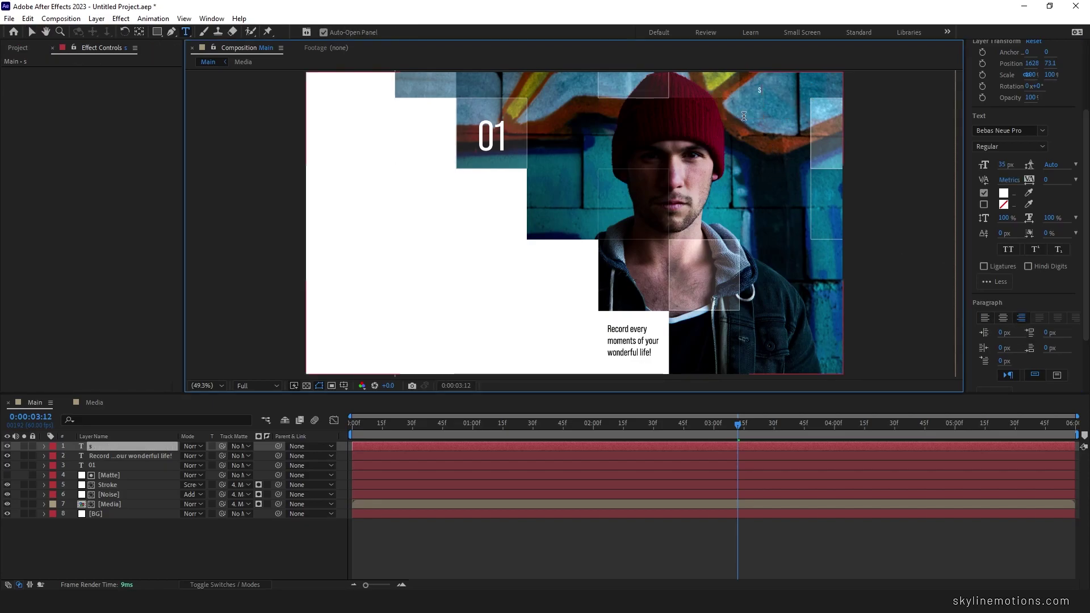
{"action": "type", "text": "kylinemotions"}
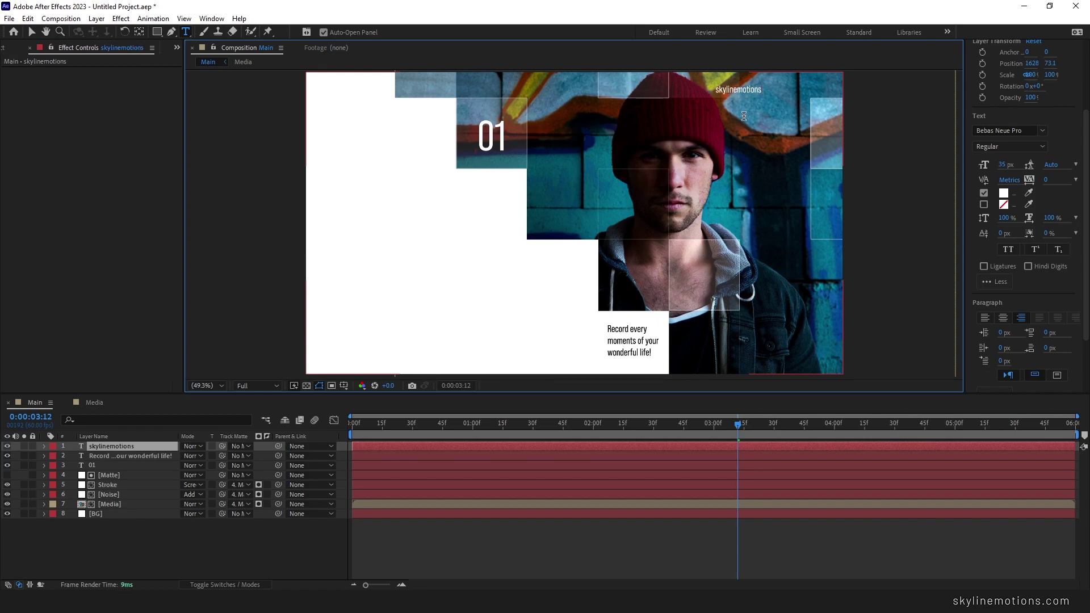
{"action": "type", "text": ".com"}
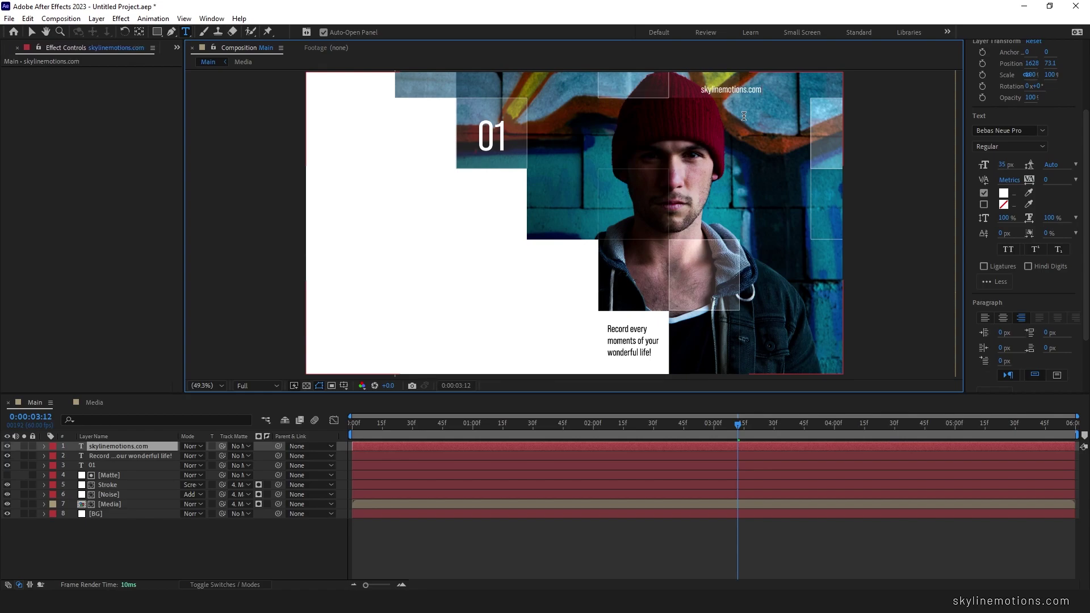
{"action": "key", "text": "KP_Enter"}
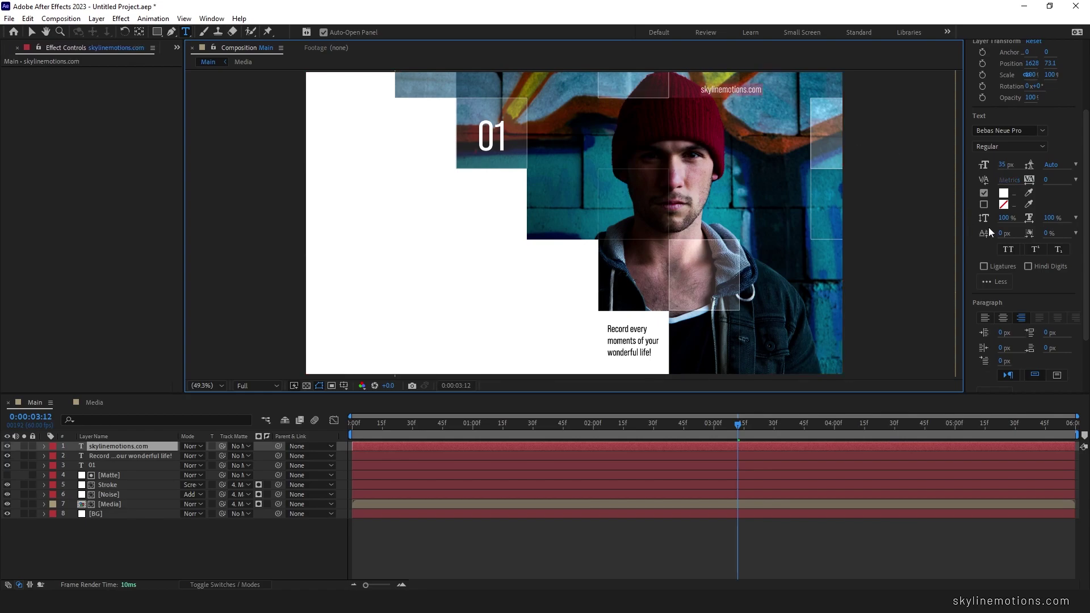
- Set the website text's size to 40 px and move it into the photo's upper-right corner
{"action": "left_click_drag", "start_coordinate": [1000, 169], "coordinate": [1004, 170]}
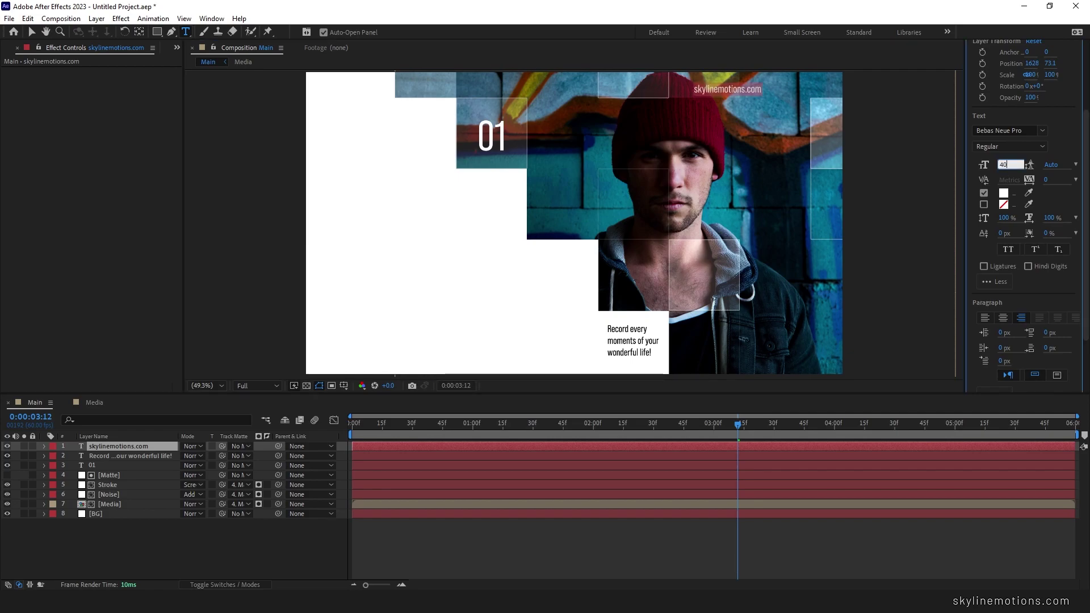
{"action": "key", "text": "Return"}
{"action": "left_click", "coordinate": [32, 31]}
{"action": "left_click_drag", "start_coordinate": [708, 91], "coordinate": [812, 93]}
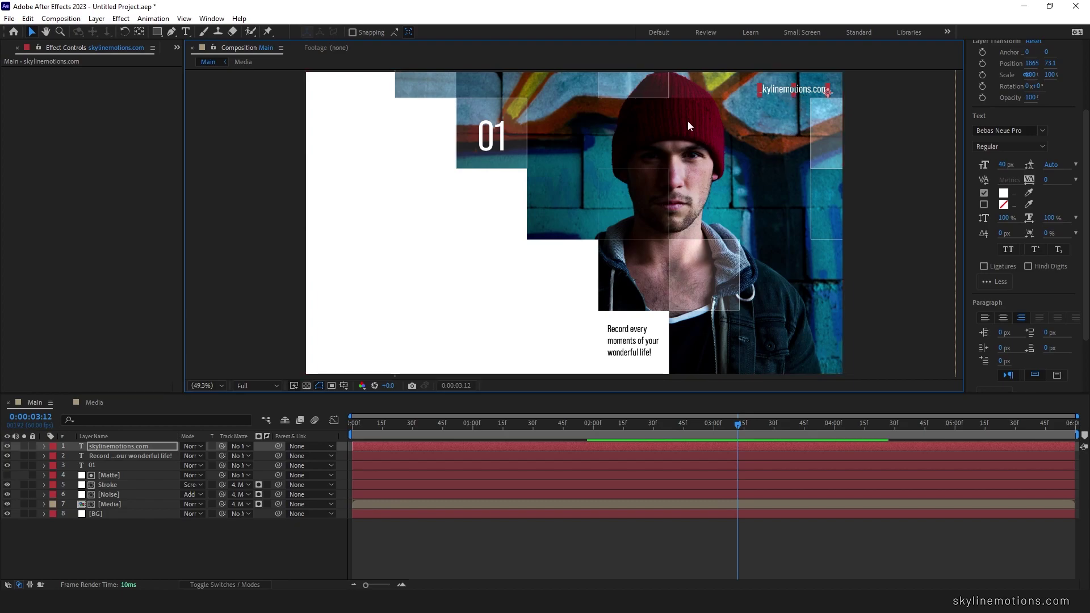
- Duplicate the skylinemotions.com layer and move the copy to the lower-left corner of the white area
{"action": "left_click", "coordinate": [137, 449]}
{"action": "key", "text": "ctrl+d"}
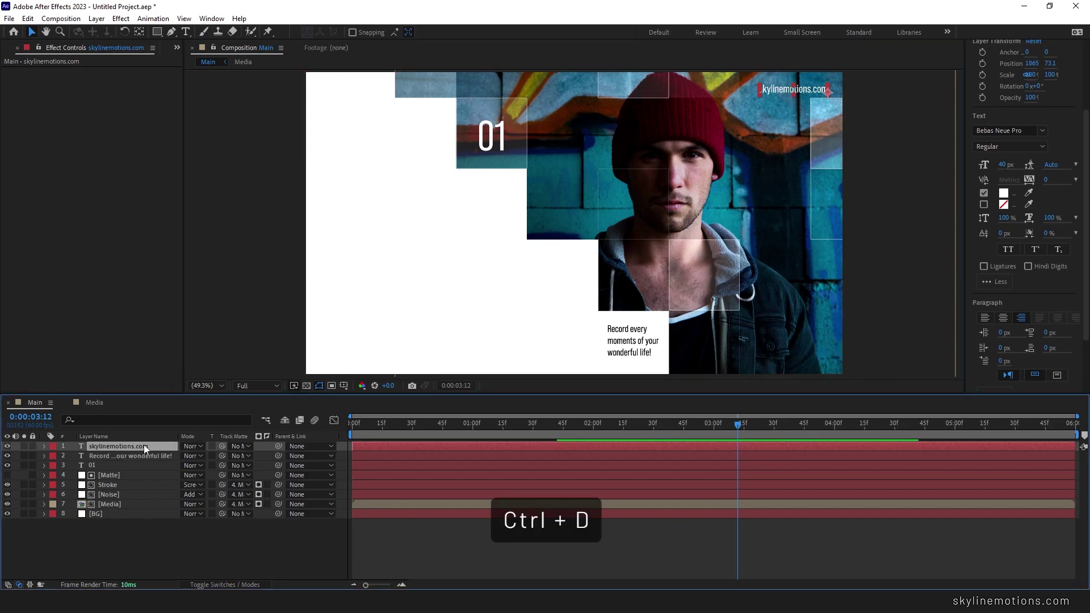
{"action": "left_click_drag", "start_coordinate": [795, 90], "coordinate": [361, 356]}
- Select all text in the lower-left website copy and set its fill color to black
{"action": "double_click", "coordinate": [360, 355]}
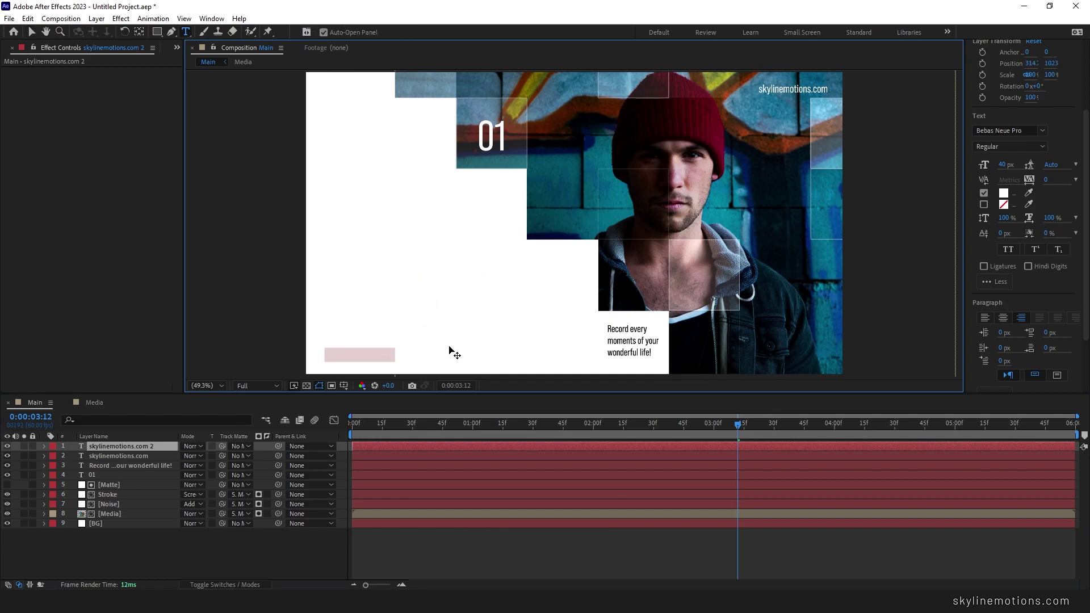
{"action": "left_click", "coordinate": [1003, 193]}
{"action": "left_click", "coordinate": [590, 405]}
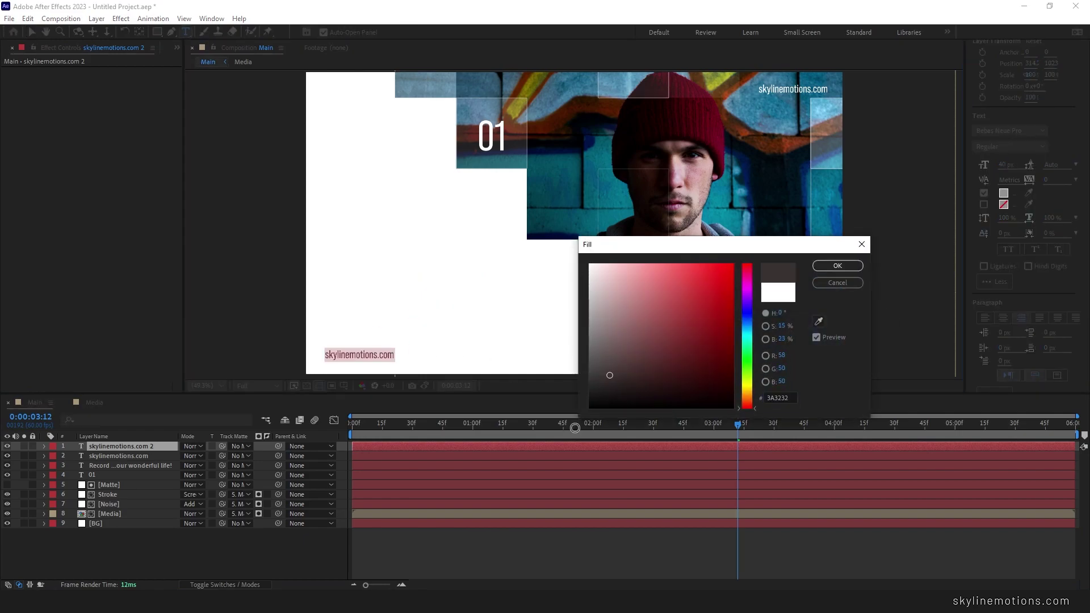
{"action": "left_click", "coordinate": [824, 270]}
{"action": "left_click", "coordinate": [379, 355]}
{"action": "left_click_drag", "start_coordinate": [379, 355], "coordinate": [441, 357]}
{"action": "key", "text": "BackSpace"}
{"action": "left_click", "coordinate": [341, 359]}
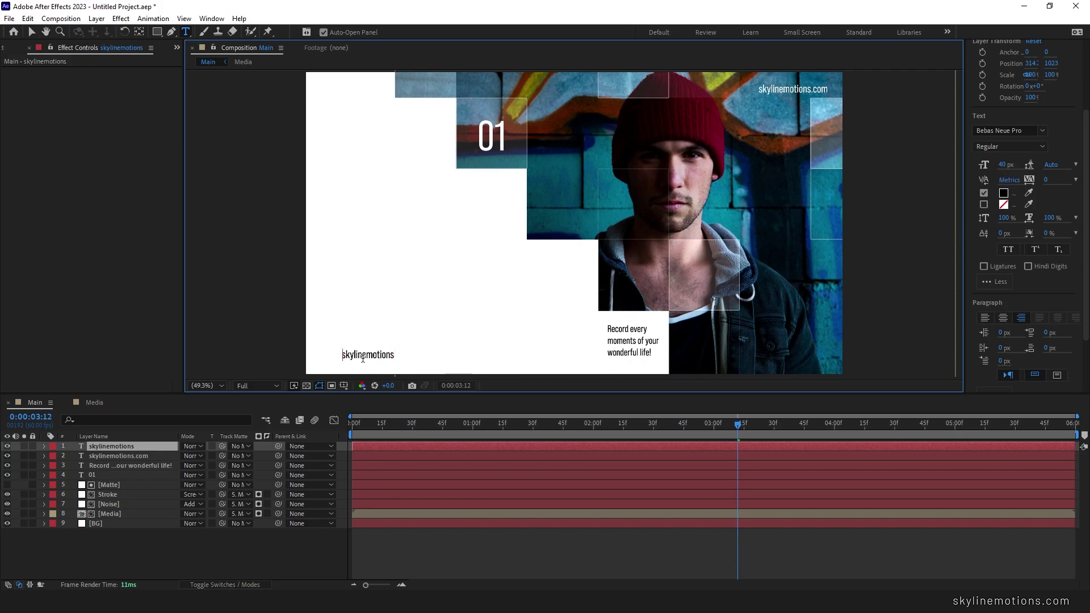
{"action": "type", "text": "@"}
{"action": "key", "text": "Escape"}
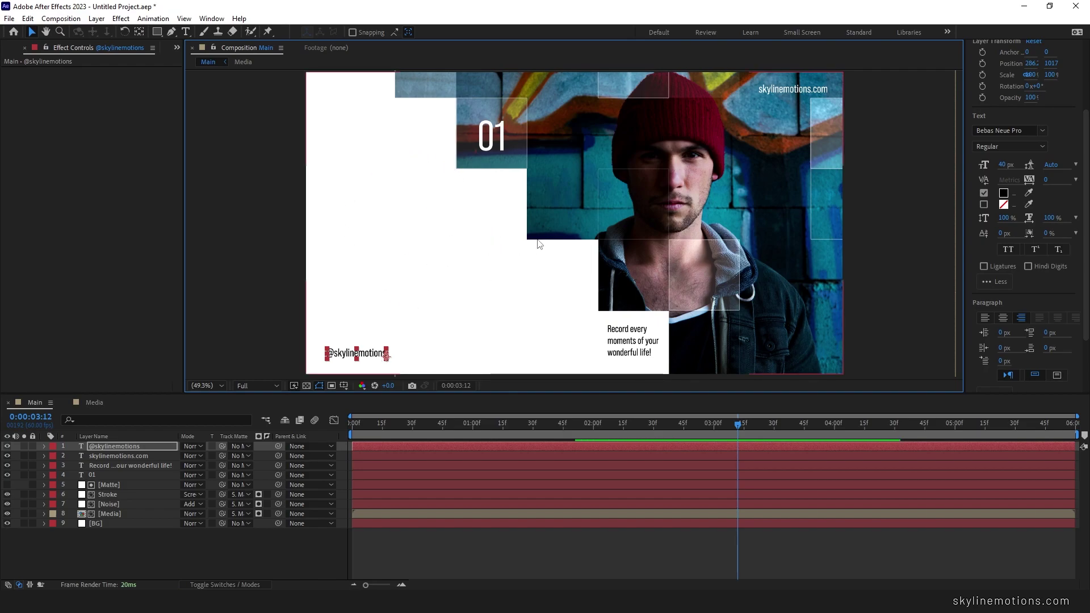
{"action": "left_click", "coordinate": [190, 556]}
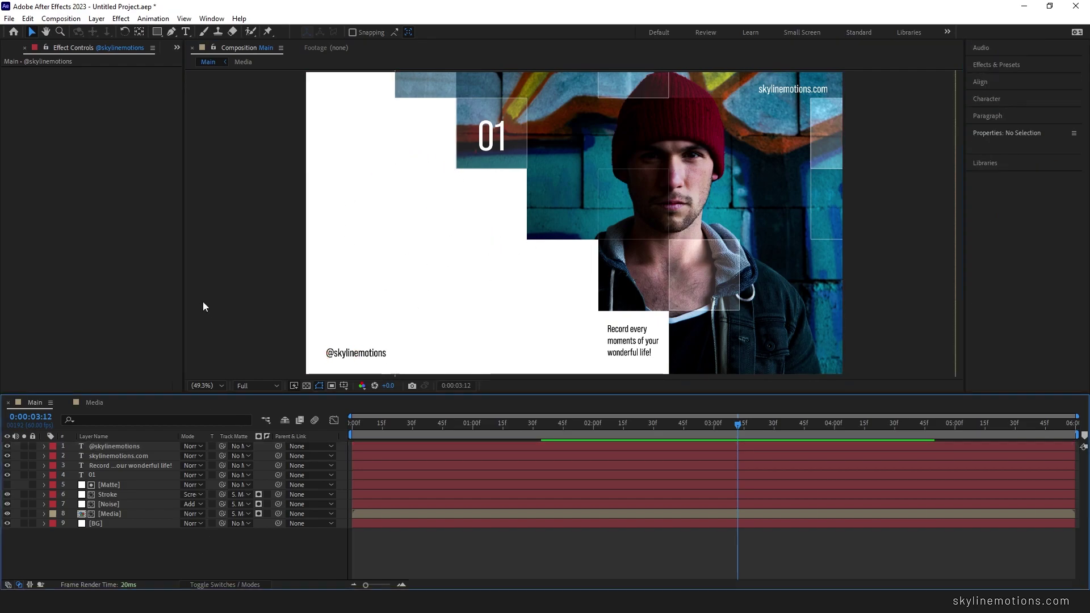
- Create a 160 px two-line text title reading "Creative" and "Slideshow" in the white area
{"action": "left_click", "coordinate": [186, 32]}
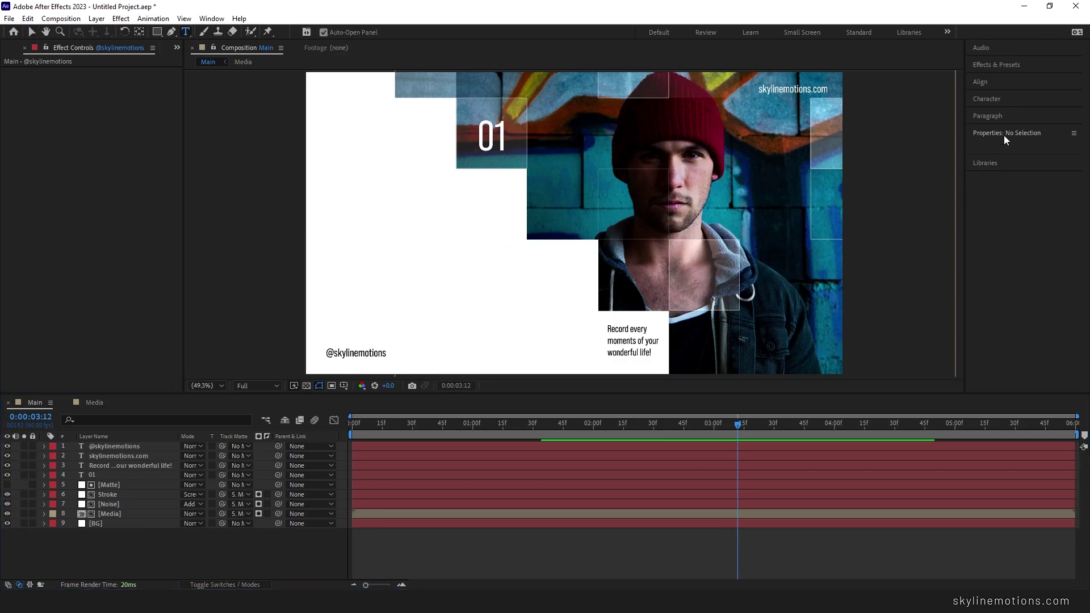
{"action": "left_click", "coordinate": [995, 99]}
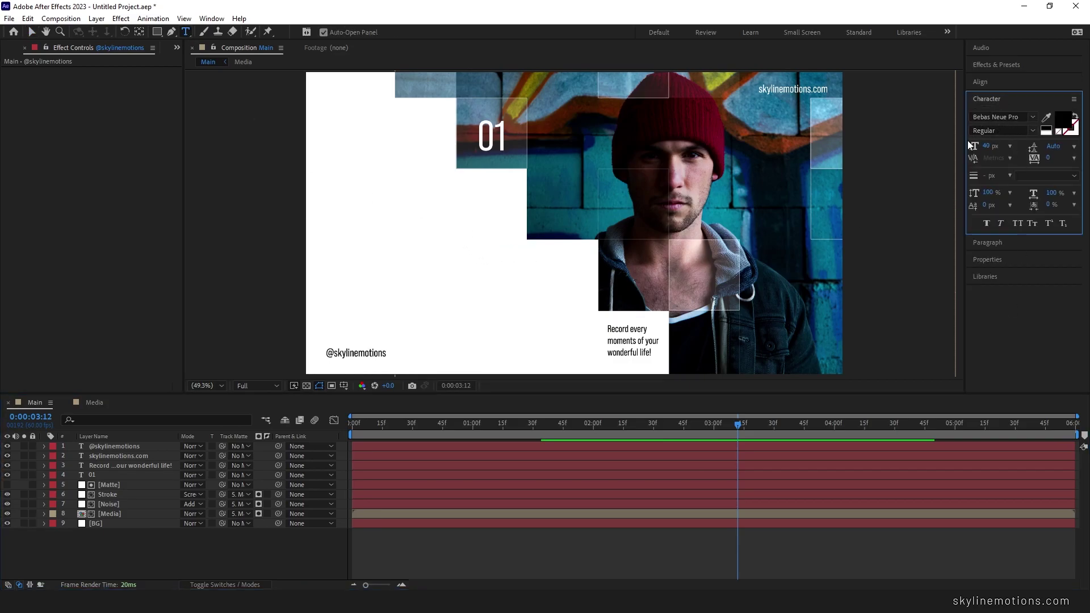
{"action": "left_click", "coordinate": [987, 146]}
{"action": "key", "text": "Return"}
{"action": "left_click", "coordinate": [369, 217]}
{"action": "type", "text": "Creative"}
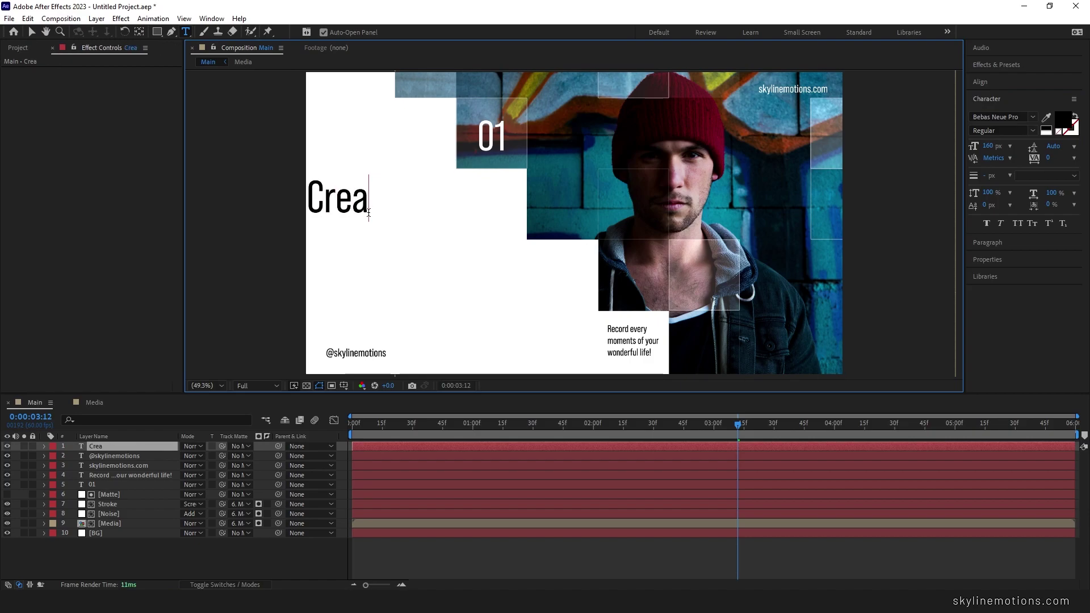
{"action": "key", "text": "Return"}
{"action": "type", "text": "Slideshow"}
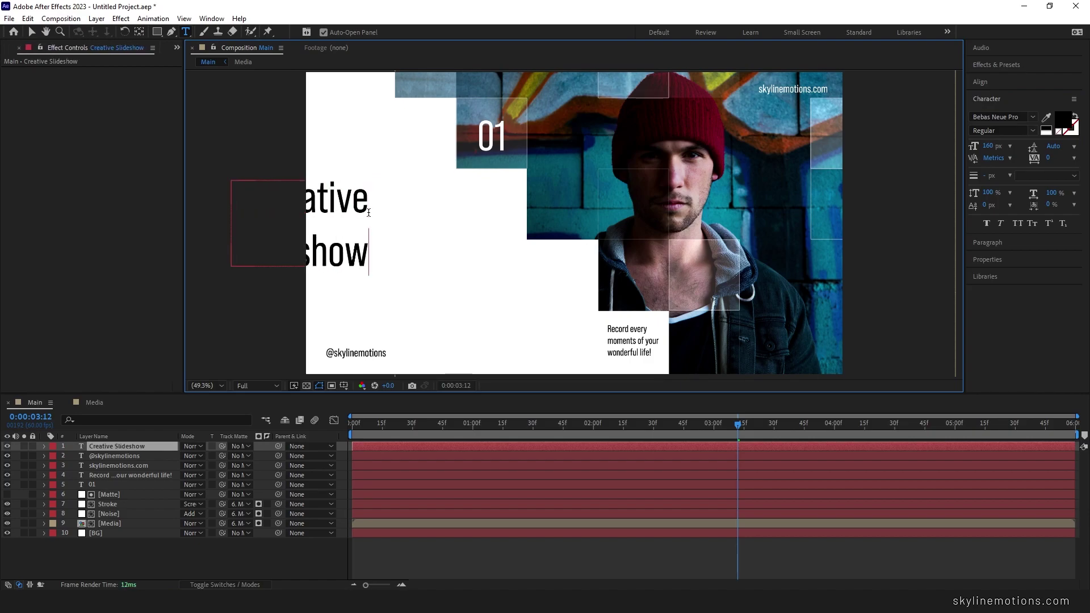
- Left-align both lines of the Creative Slideshow title
{"action": "key", "text": "ctrl+a"}
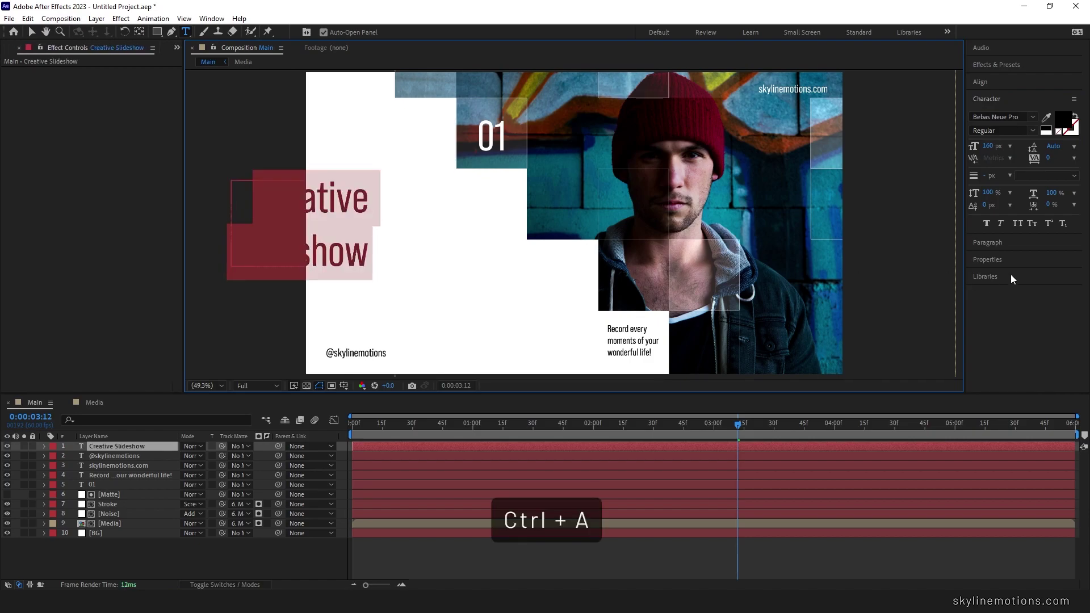
{"action": "left_click", "coordinate": [1006, 242]}
{"action": "left_click", "coordinate": [976, 132]}
{"action": "left_click", "coordinate": [451, 261]}
- Set the font size of the word "Slideshow" in the title to 180 px
{"action": "left_click_drag", "start_coordinate": [372, 245], "coordinate": [532, 249]}
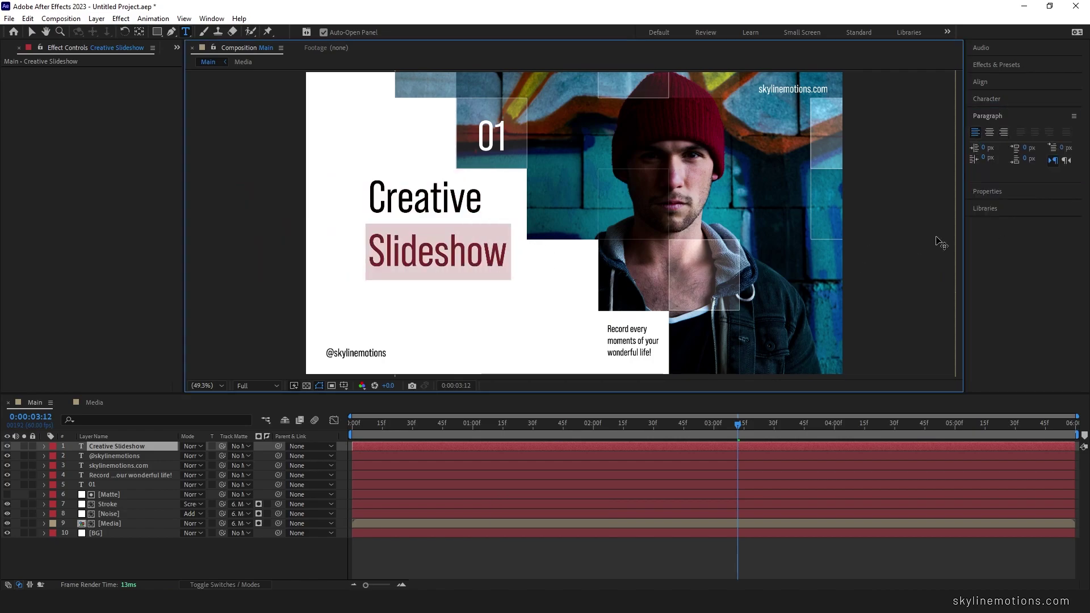
{"action": "left_click", "coordinate": [987, 100]}
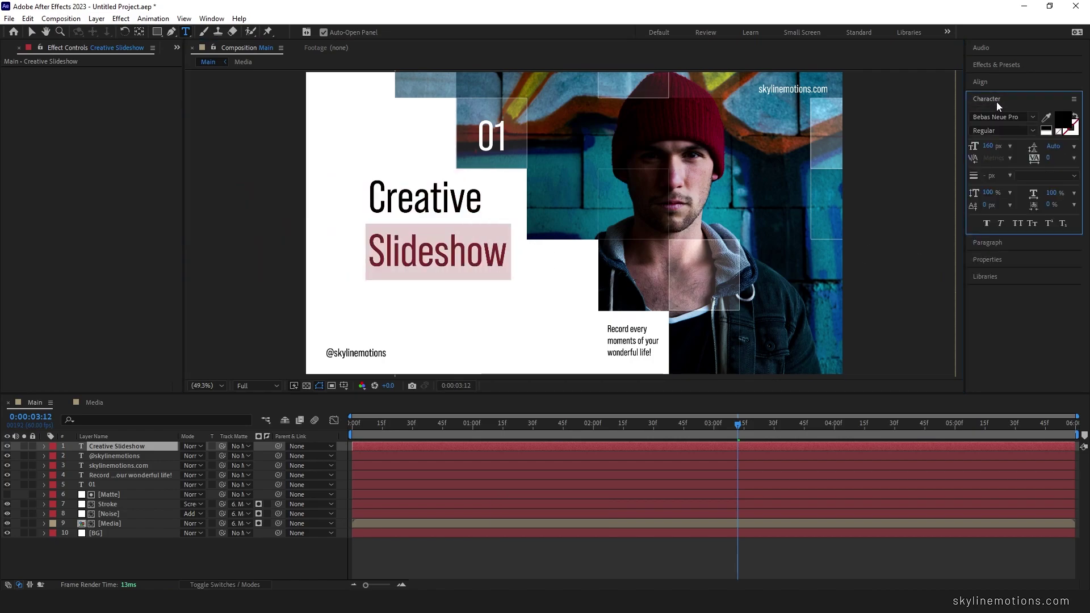
{"action": "left_click_drag", "start_coordinate": [988, 147], "coordinate": [989, 151]}
{"action": "left_click", "coordinate": [987, 147]}
{"action": "type", "text": "180"}
{"action": "key", "text": "Tab"}
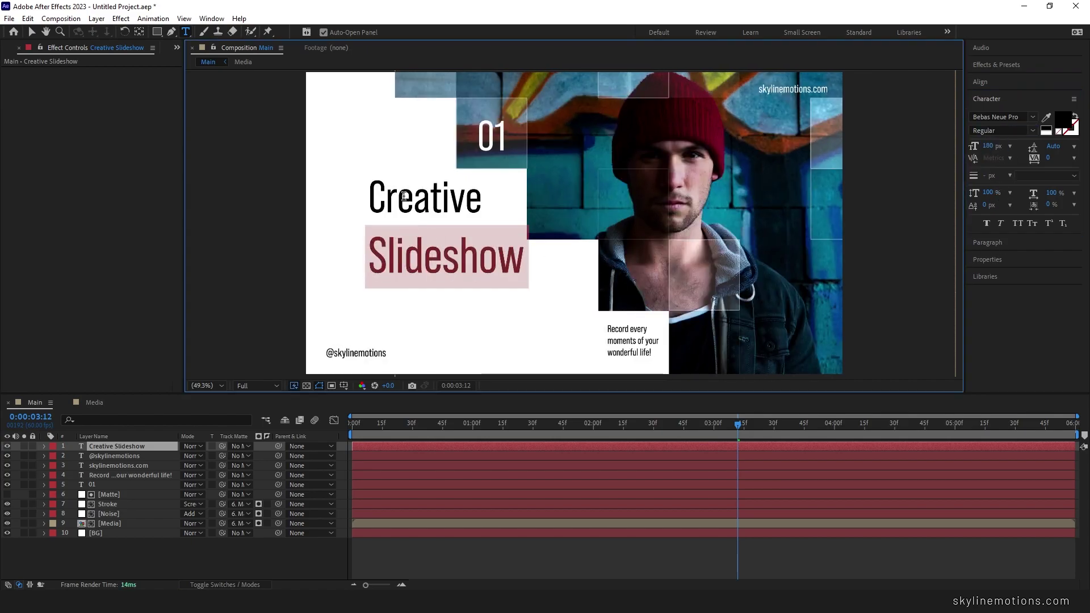
- Change the font style of the word "Creative" in the title to Middle
{"action": "double_click", "coordinate": [424, 197]}
{"action": "left_click", "coordinate": [1031, 131]}
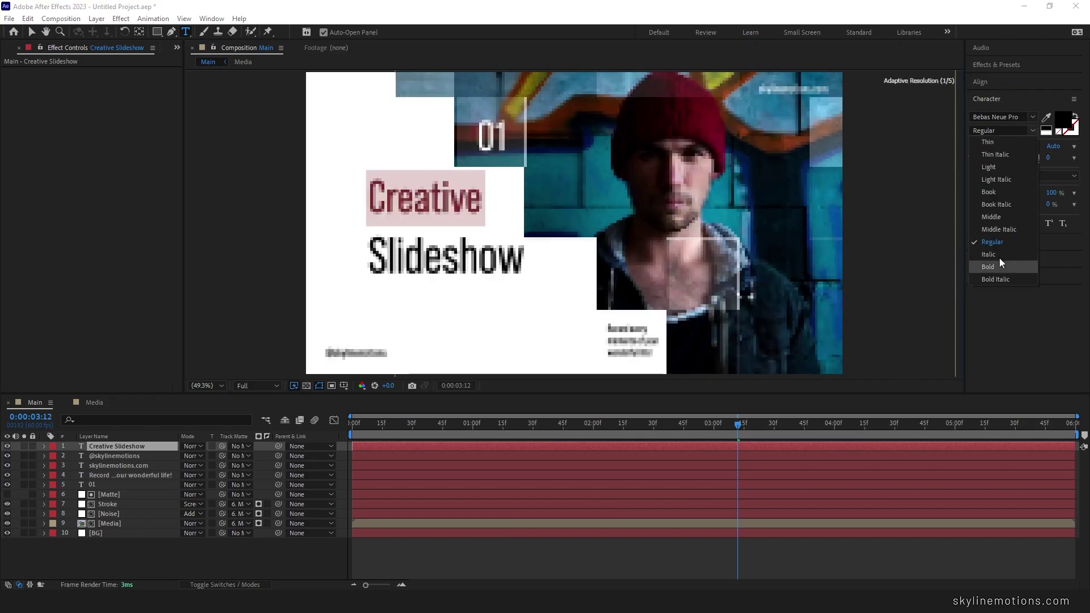
{"action": "left_click", "coordinate": [443, 260]}
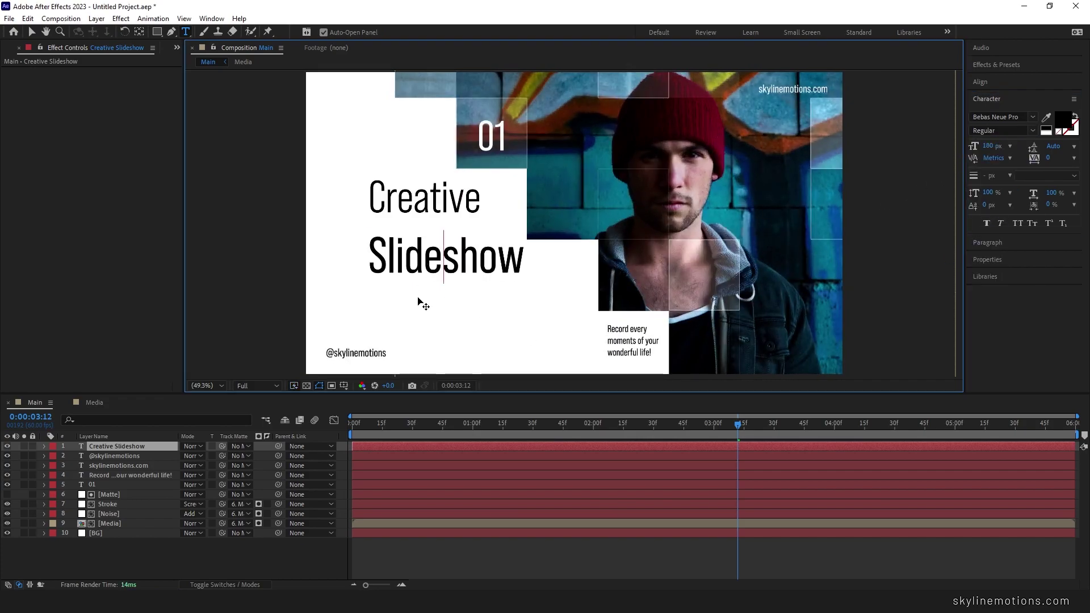
- Tighten the whole title's leading to 163 px and move it slightly down and left within the white area
{"action": "key", "text": "ctrl+a"}
{"action": "left_click_drag", "start_coordinate": [1033, 147], "coordinate": [1050, 153]}
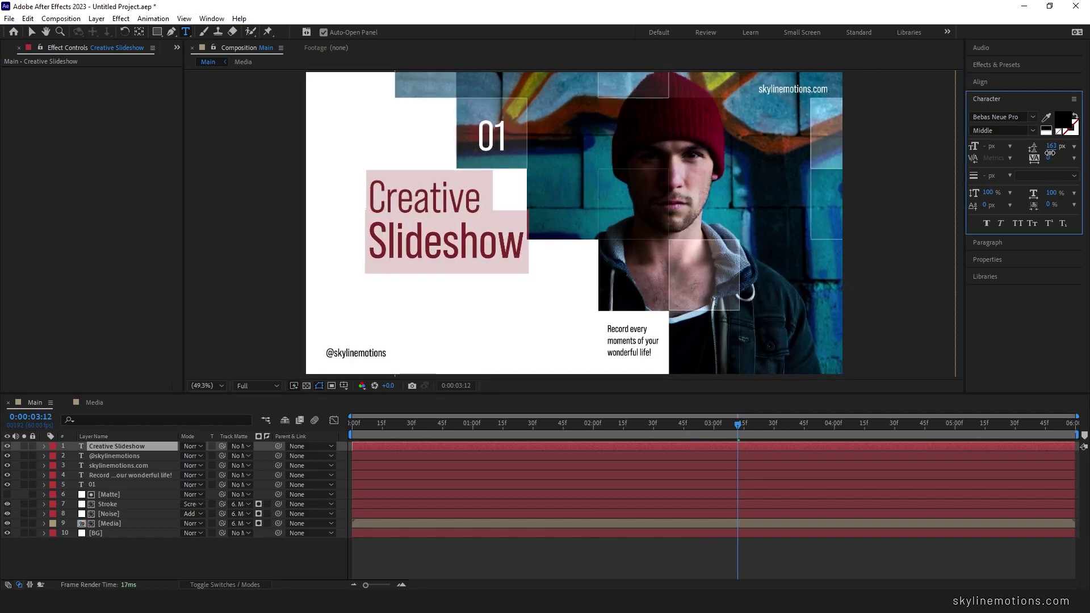
{"action": "left_click", "coordinate": [31, 32]}
{"action": "left_click_drag", "start_coordinate": [448, 238], "coordinate": [422, 256]}
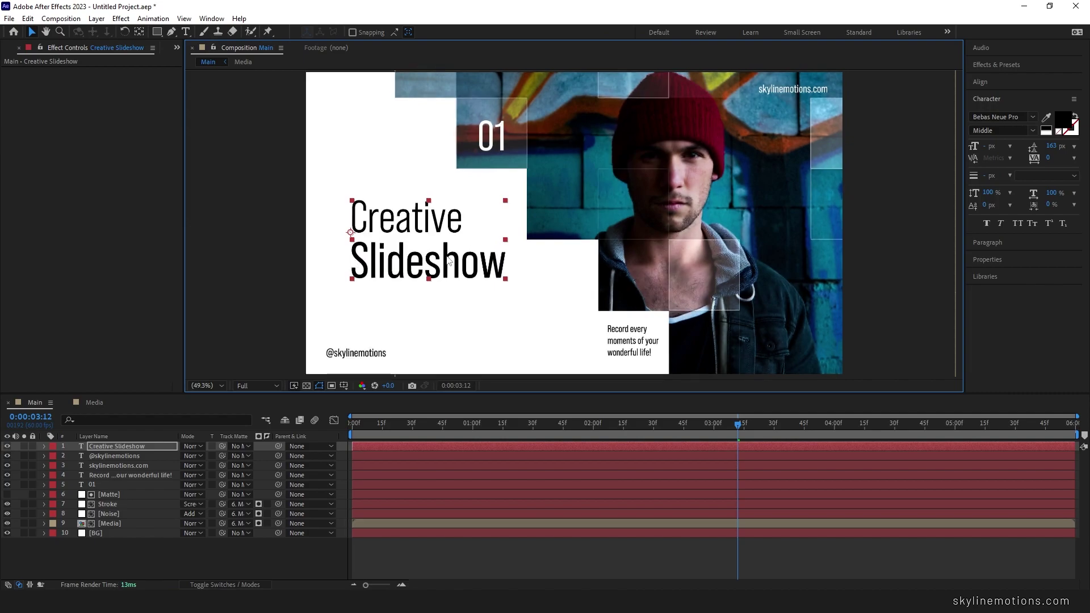
- Add a text animator with Opacity, Position and Tracking properties to the Creative Slideshow layer
{"action": "left_click", "coordinate": [44, 446]}
{"action": "left_click", "coordinate": [266, 456]}
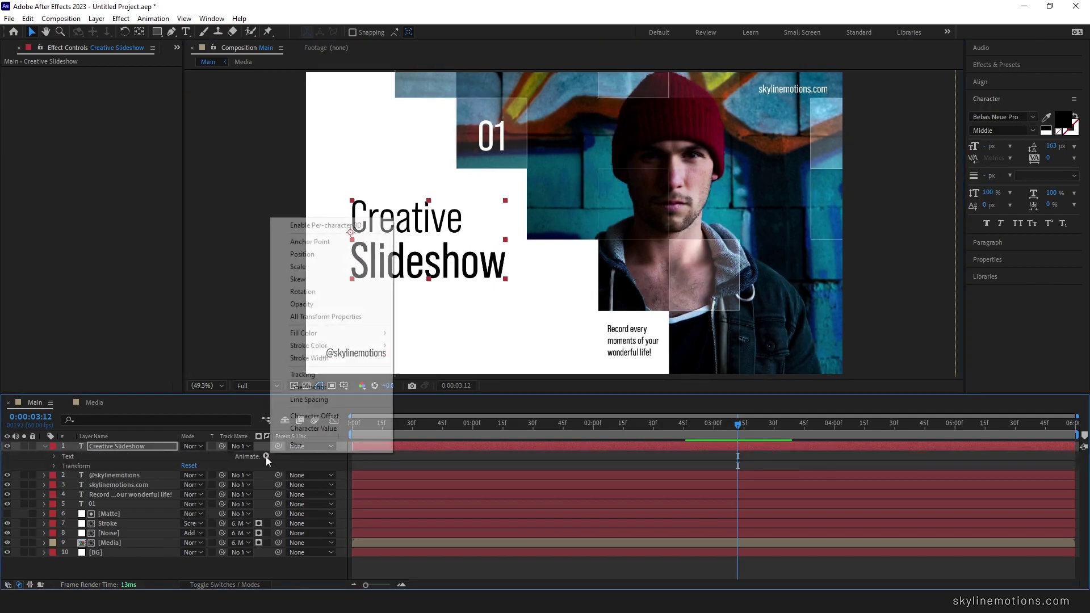
{"action": "left_click", "coordinate": [313, 306]}
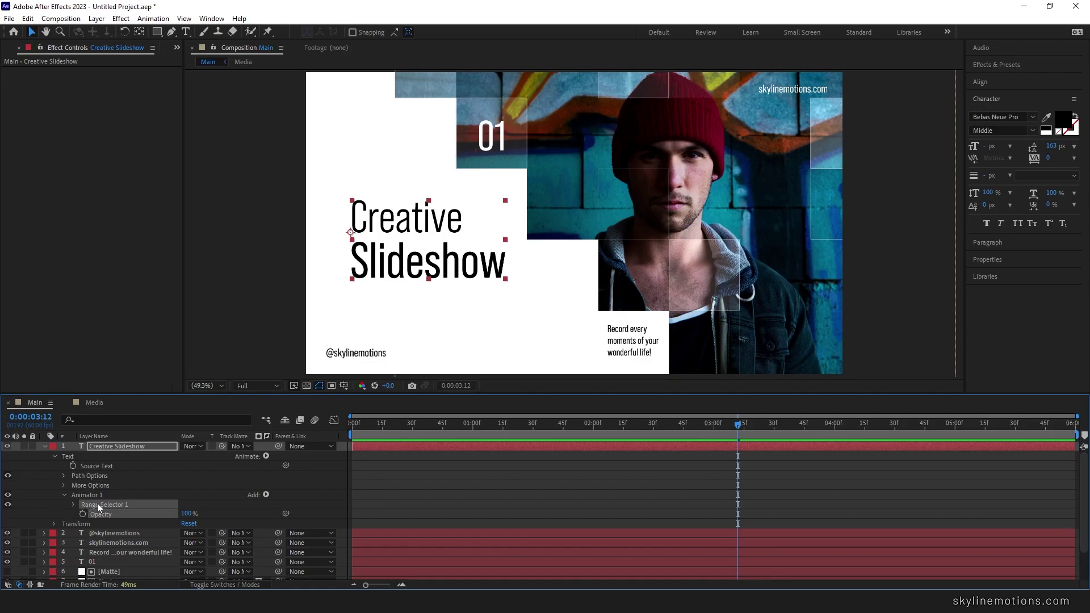
{"action": "left_click", "coordinate": [267, 494]}
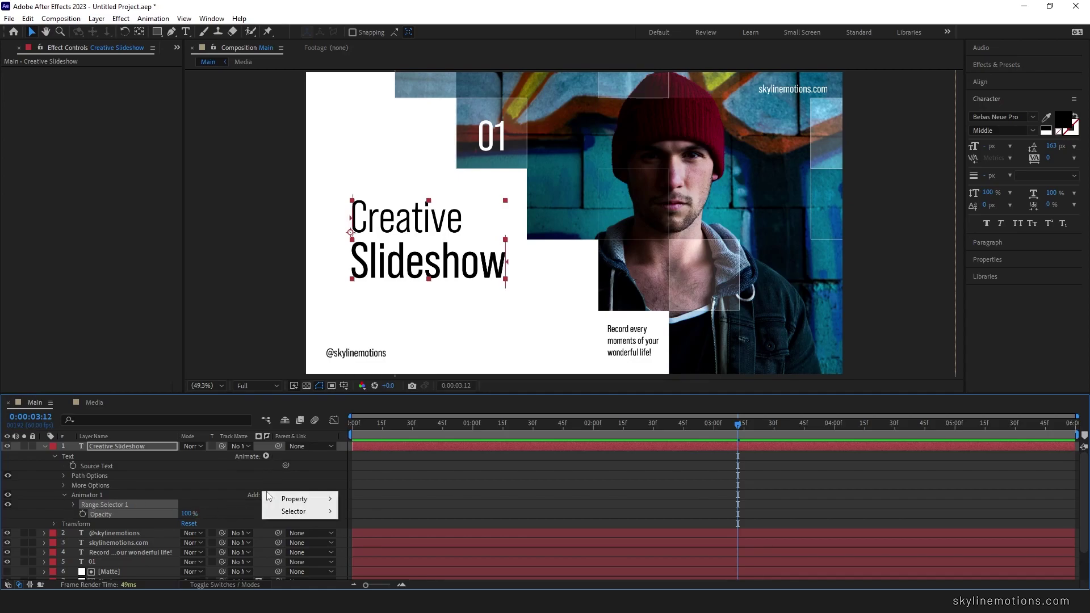
{"action": "mouse_move", "coordinate": [301, 498]}
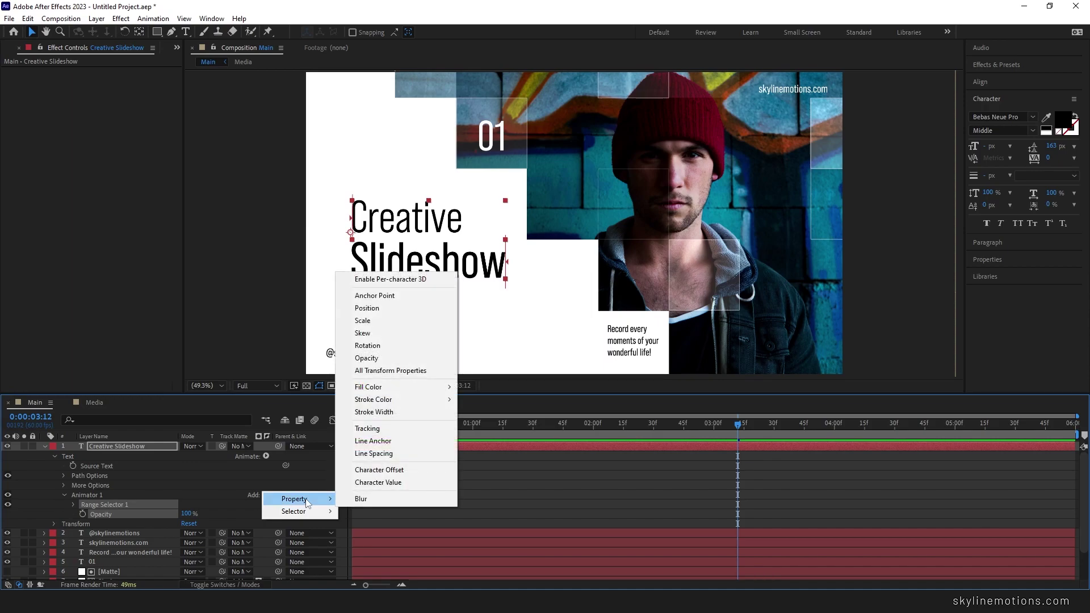
{"action": "left_click", "coordinate": [387, 308]}
{"action": "left_click", "coordinate": [266, 495]}
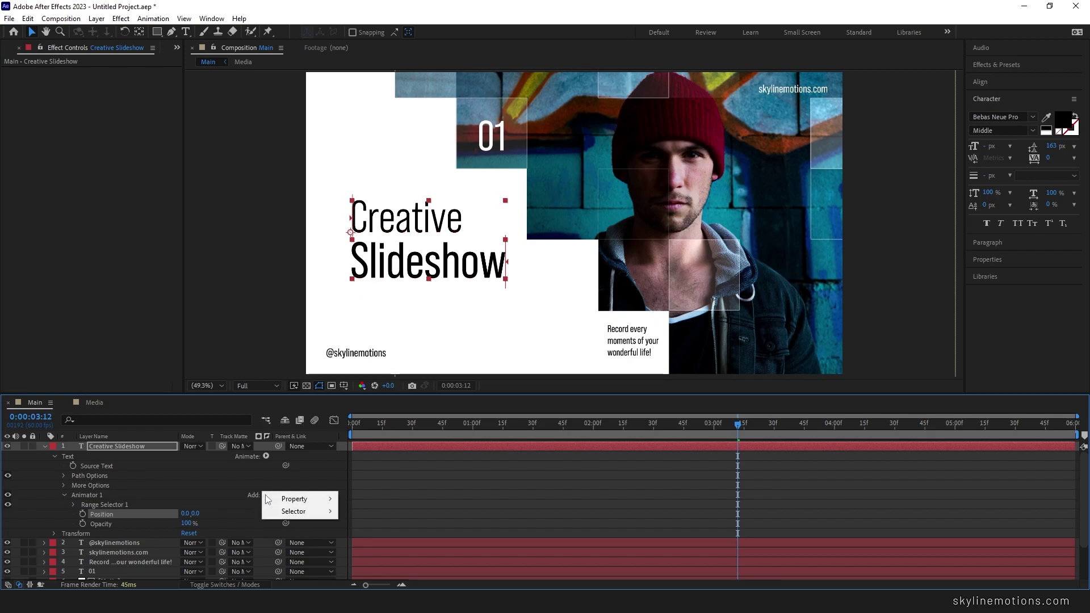
{"action": "mouse_move", "coordinate": [301, 498]}
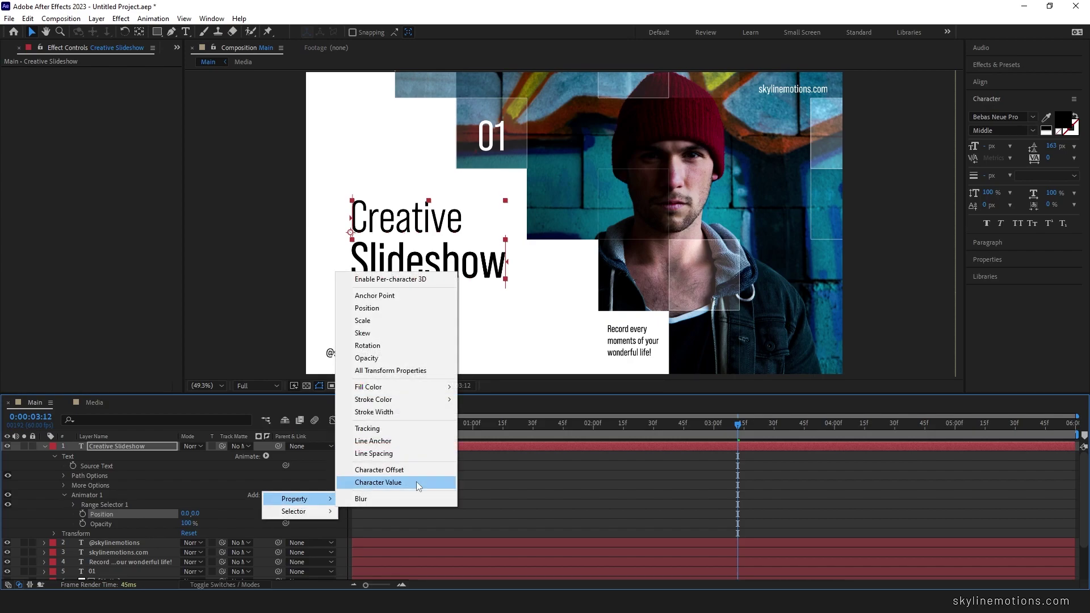
{"action": "left_click", "coordinate": [375, 434]}
{"action": "scroll", "coordinate": [243, 516], "scroll_direction": "down", "scroll_amount": 2}
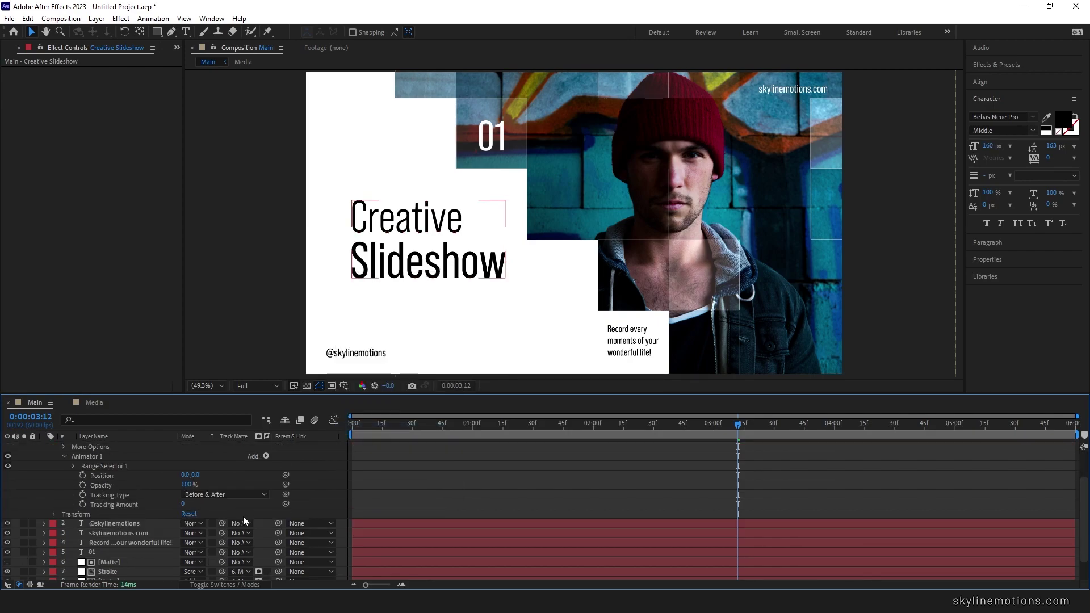
- Set the title animator's Position to 0, 120, Tracking Amount to -60 and Opacity to 0%
{"action": "left_click_drag", "start_coordinate": [200, 475], "coordinate": [223, 479]}
{"action": "left_click", "coordinate": [199, 474]}
{"action": "type", "text": "120"}
{"action": "key", "text": "Return"}
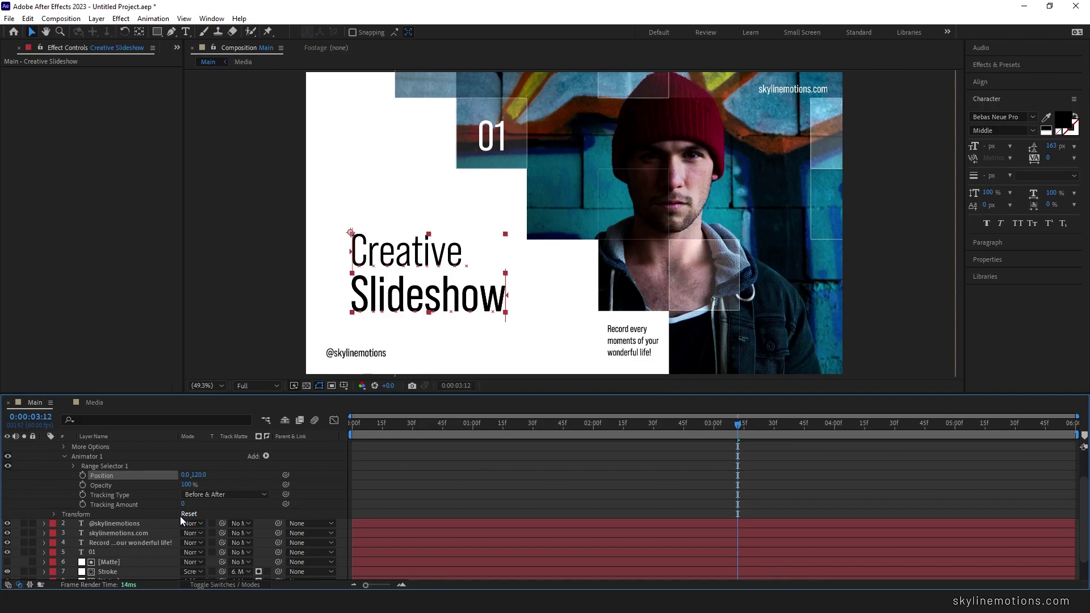
{"action": "left_click", "coordinate": [184, 505]}
{"action": "key", "text": "Return"}
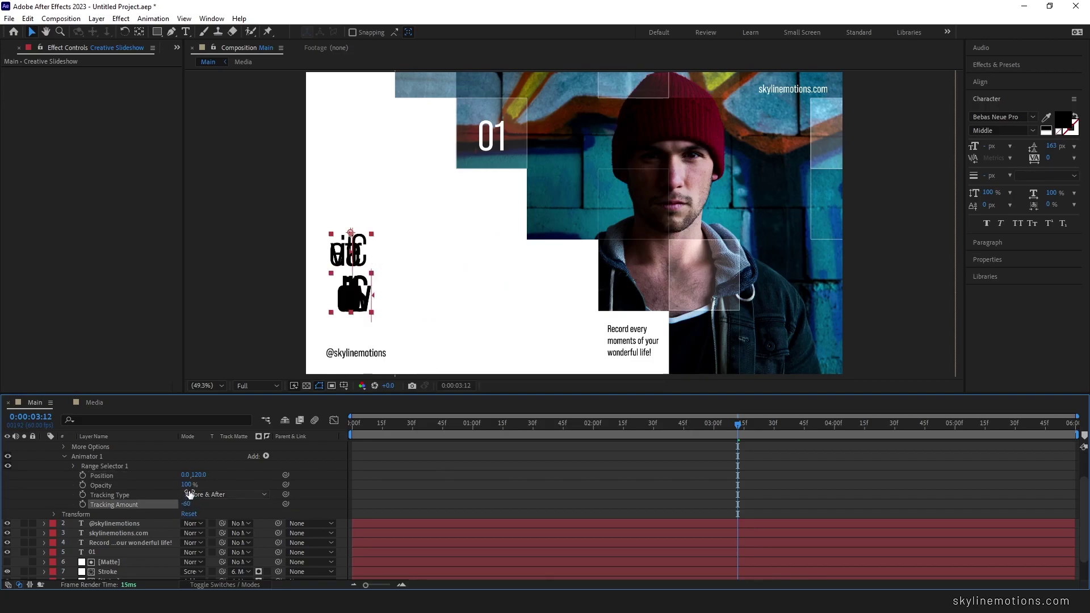
{"action": "left_click", "coordinate": [189, 485]}
{"action": "type", "text": "0"}
{"action": "key", "text": "Return"}
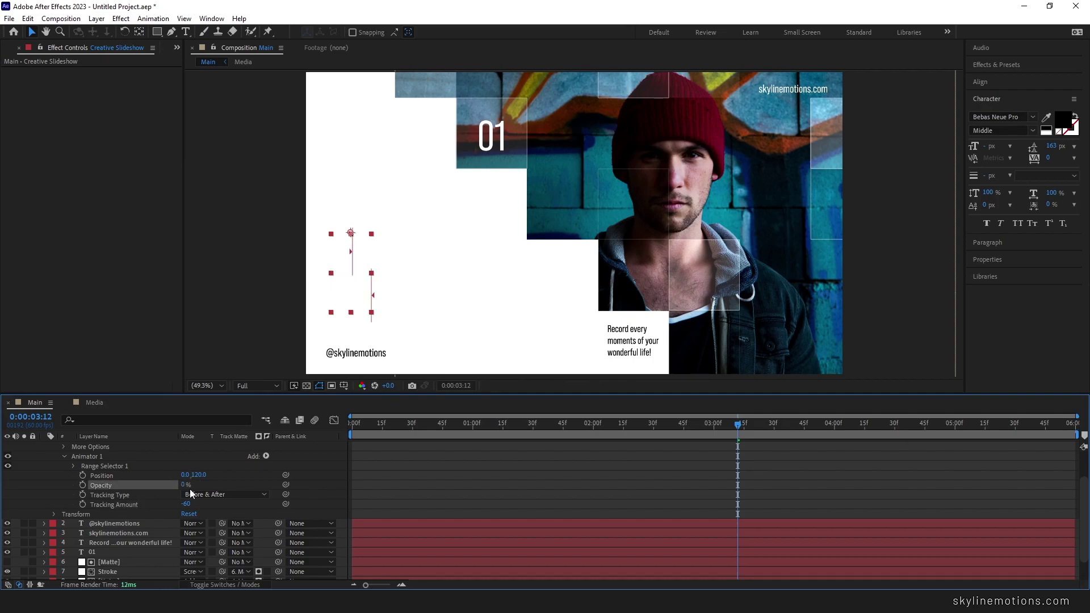
- Keyframe the title's Range Selector Start at 100% at 3 seconds and 0% at 1 second
{"action": "left_click", "coordinate": [72, 466]}
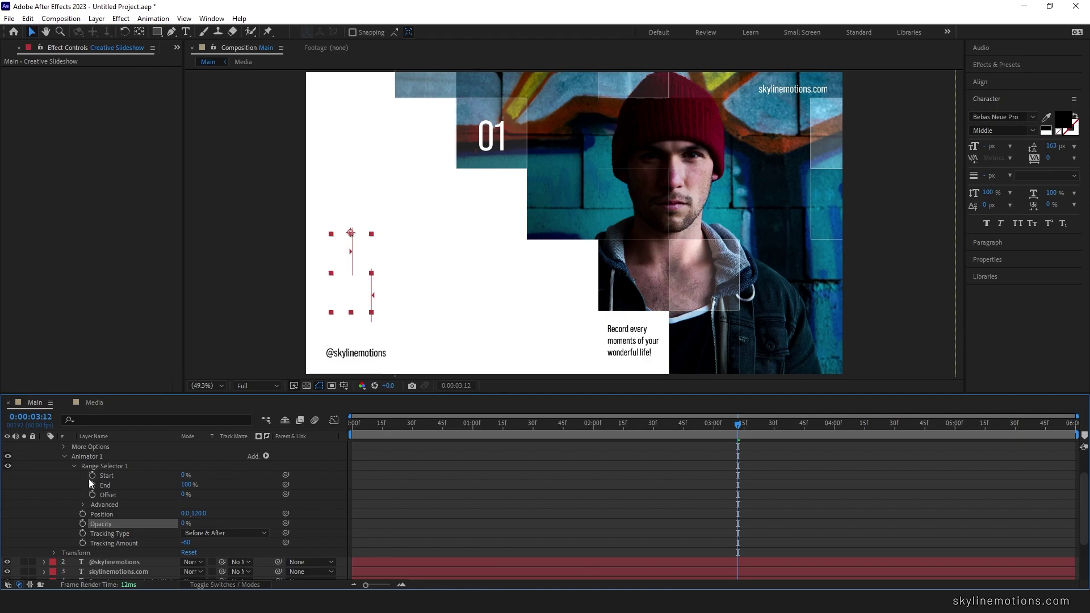
{"action": "left_click_drag", "start_coordinate": [184, 477], "coordinate": [713, 446]}
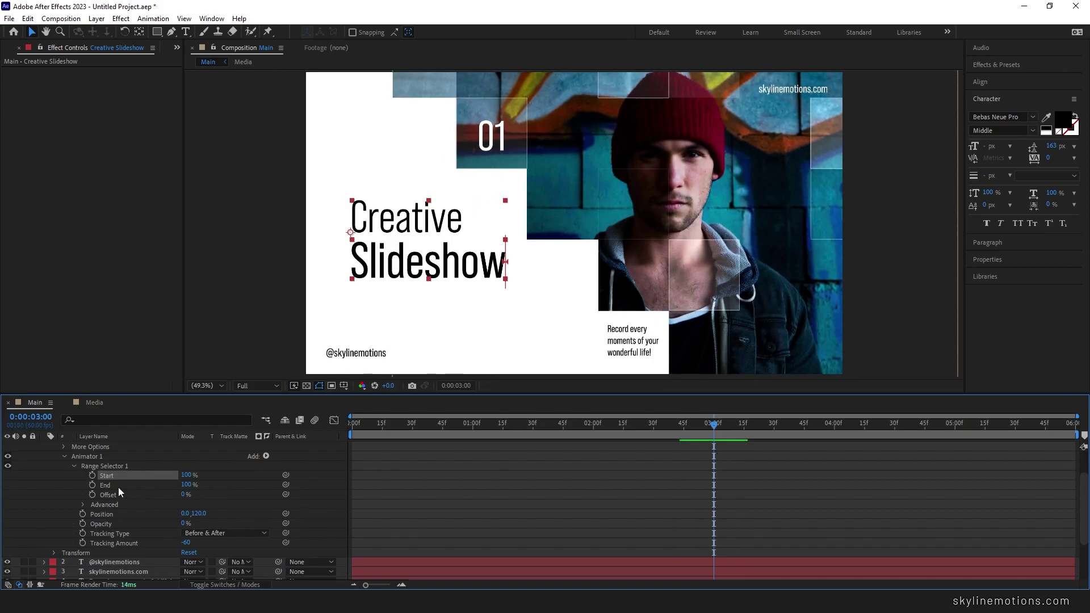
{"action": "left_click", "coordinate": [92, 475]}
{"action": "left_click_drag", "start_coordinate": [669, 425], "coordinate": [472, 437]}
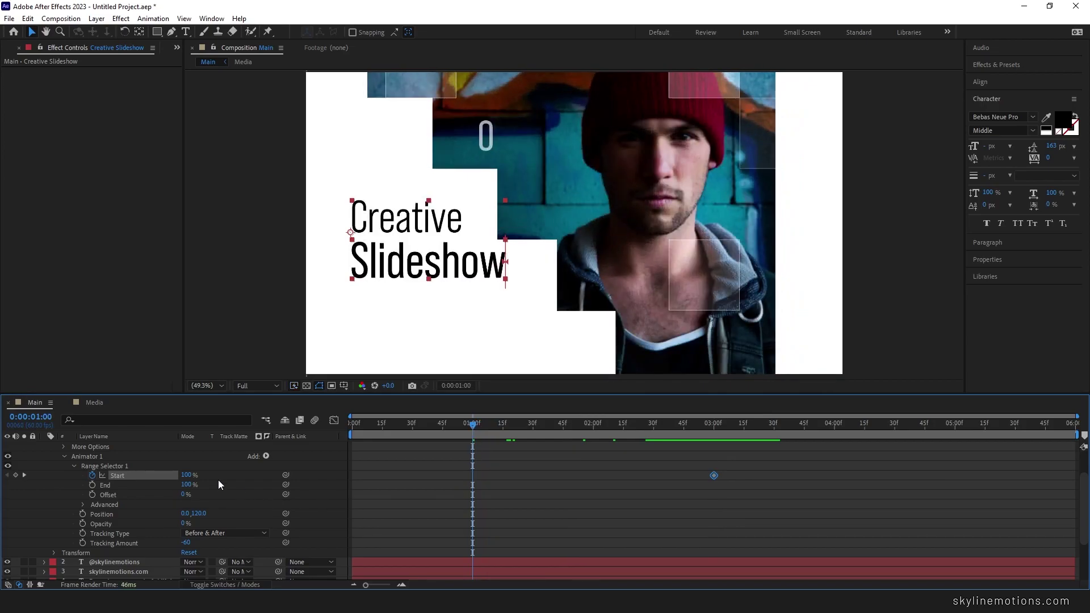
{"action": "left_click_drag", "start_coordinate": [182, 477], "coordinate": [108, 475]}
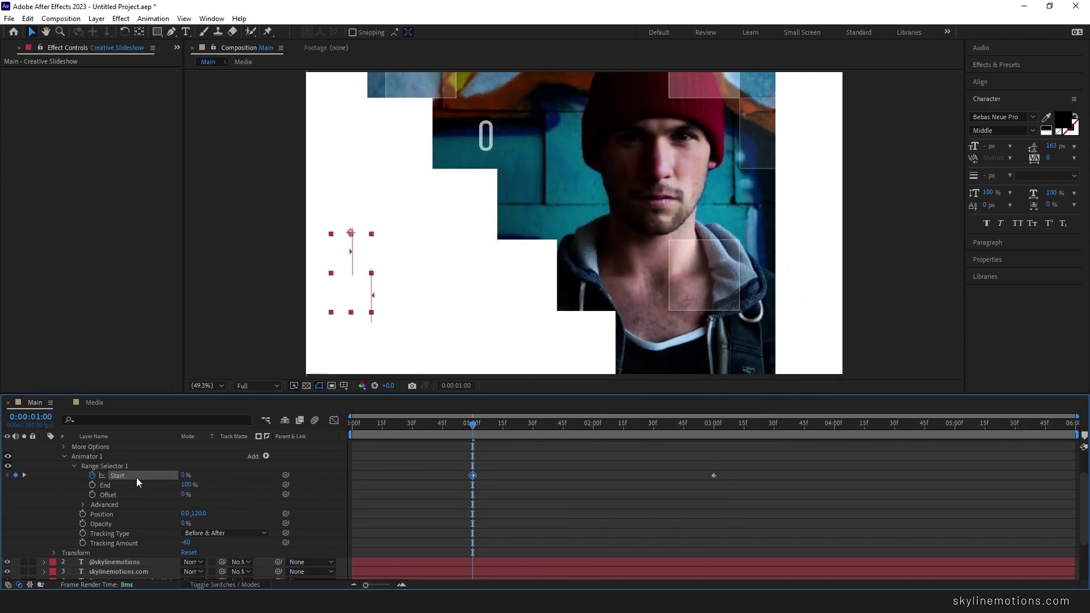
- Easy-ease both Start keyframes, shape their speed graph into a sharp peak at 2 seconds, and preview the title animation
{"action": "left_click_drag", "start_coordinate": [750, 468], "coordinate": [457, 505]}
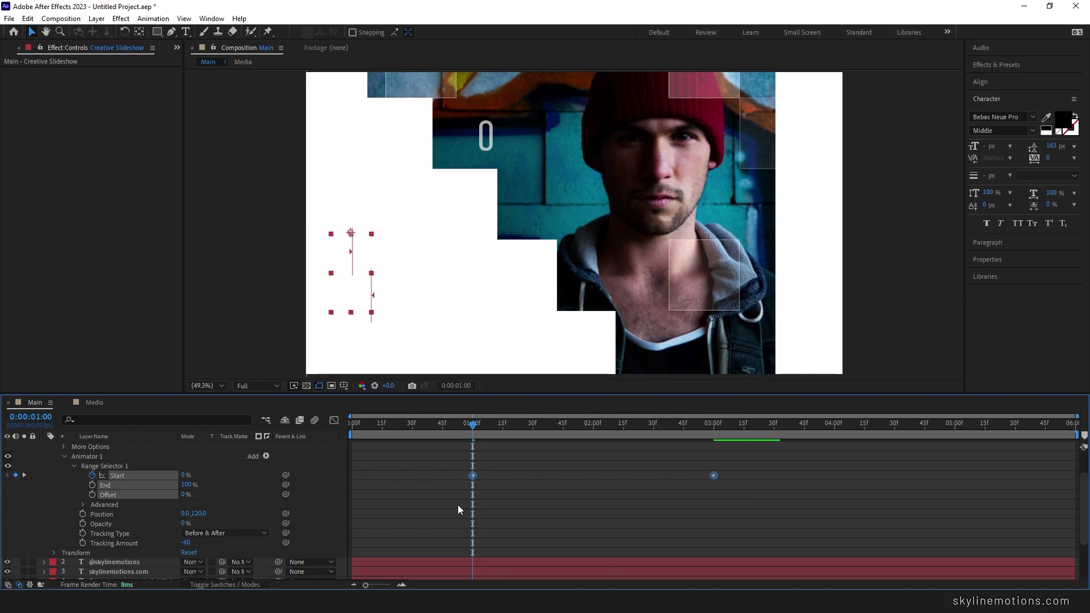
{"action": "key", "text": "F9"}
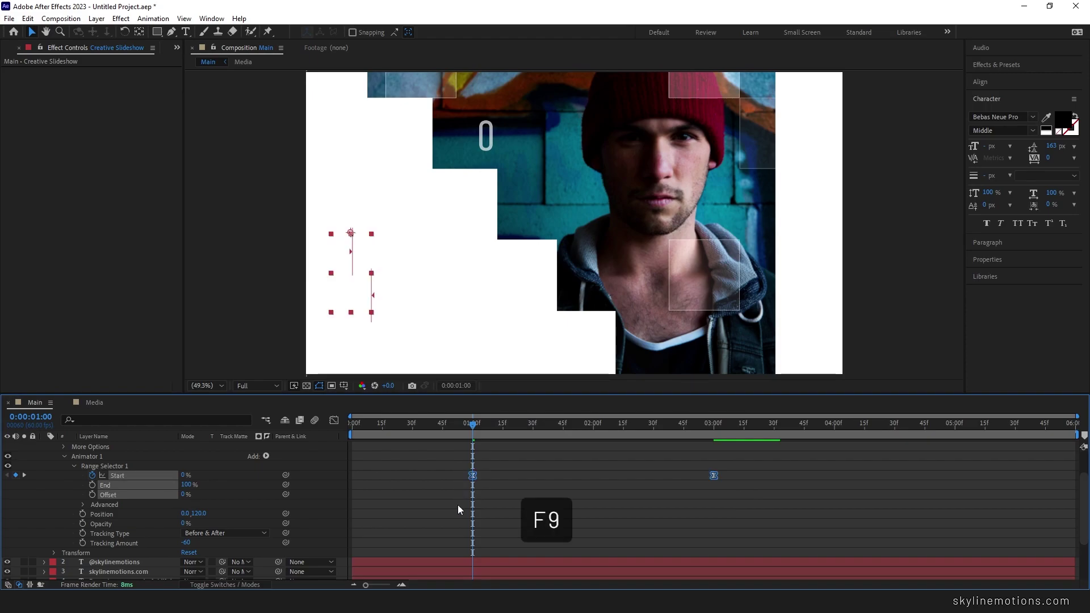
{"action": "left_click", "coordinate": [334, 421]}
{"action": "left_click_drag", "start_coordinate": [475, 431], "coordinate": [591, 444]}
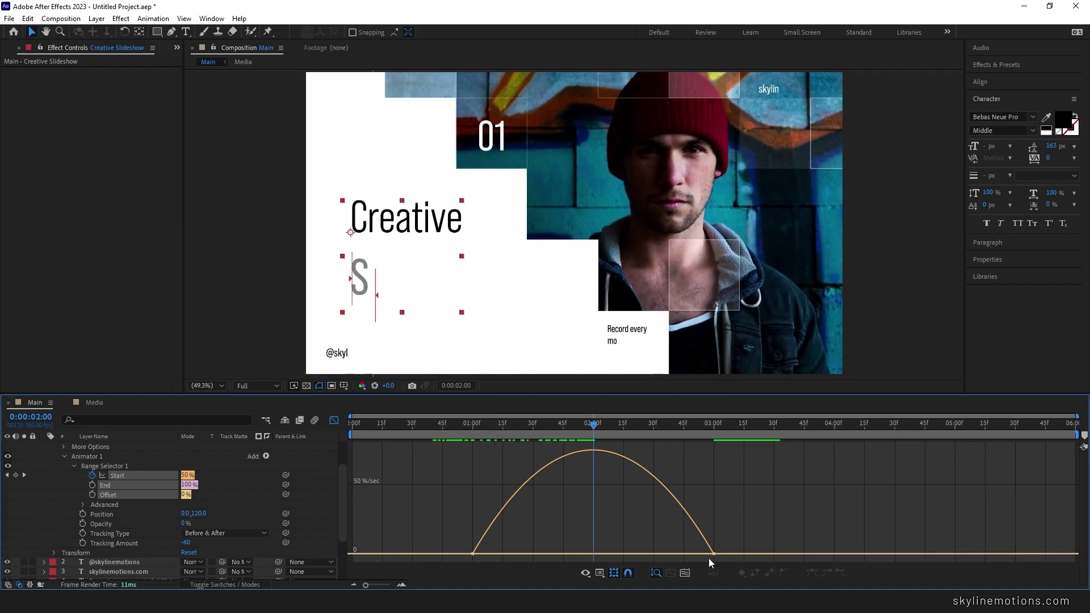
{"action": "left_click_drag", "start_coordinate": [457, 562], "coordinate": [576, 554]}
{"action": "left_click_drag", "start_coordinate": [673, 554], "coordinate": [611, 557]}
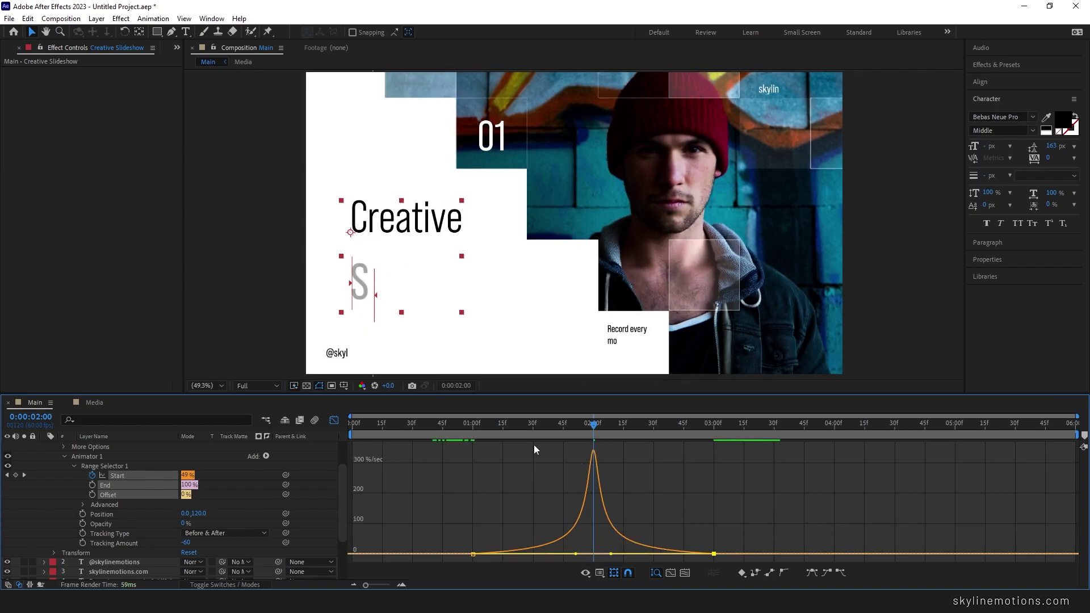
{"action": "left_click", "coordinate": [464, 424]}
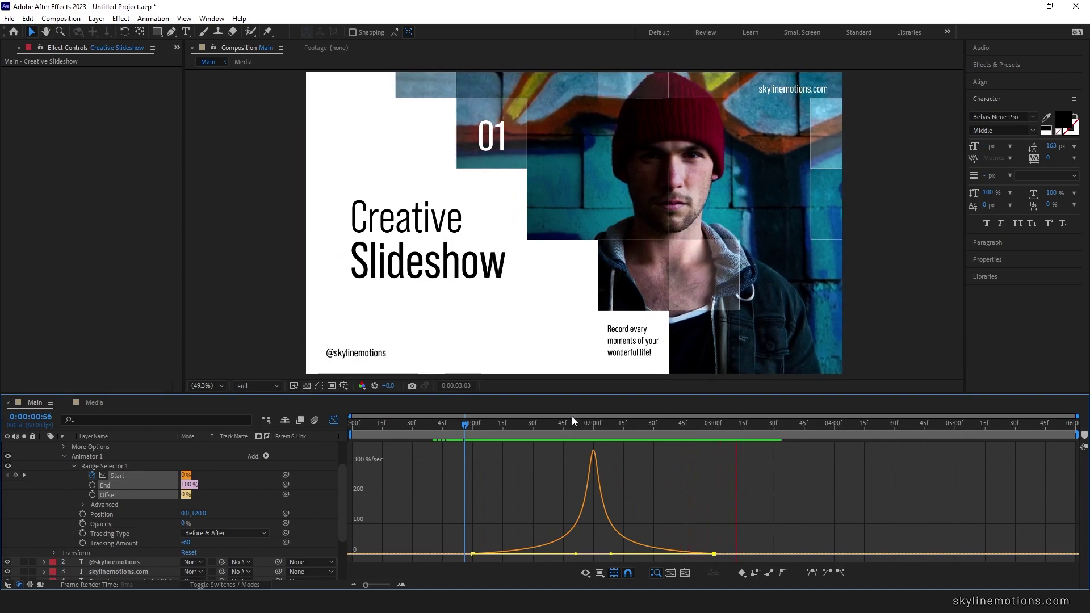
{"action": "key", "text": "space"}
- Collapse the title layer's properties, return from the graph editor to the layer bars, and deselect the layer
{"action": "scroll", "coordinate": [59, 476], "scroll_direction": "up", "scroll_amount": 2}
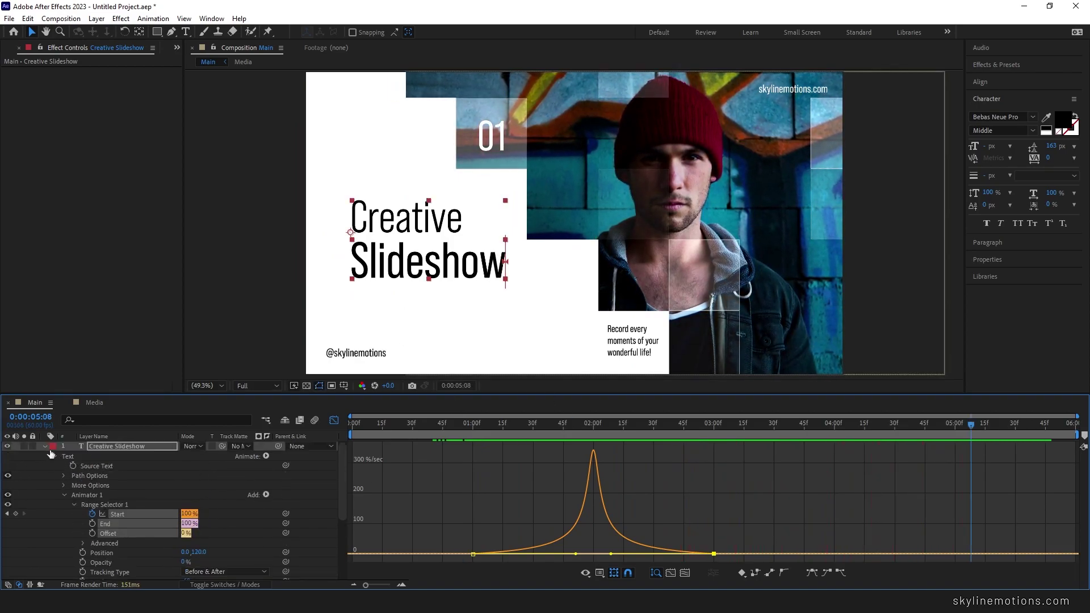
{"action": "key", "text": "ctrl+grave"}
{"action": "left_click", "coordinate": [330, 420]}
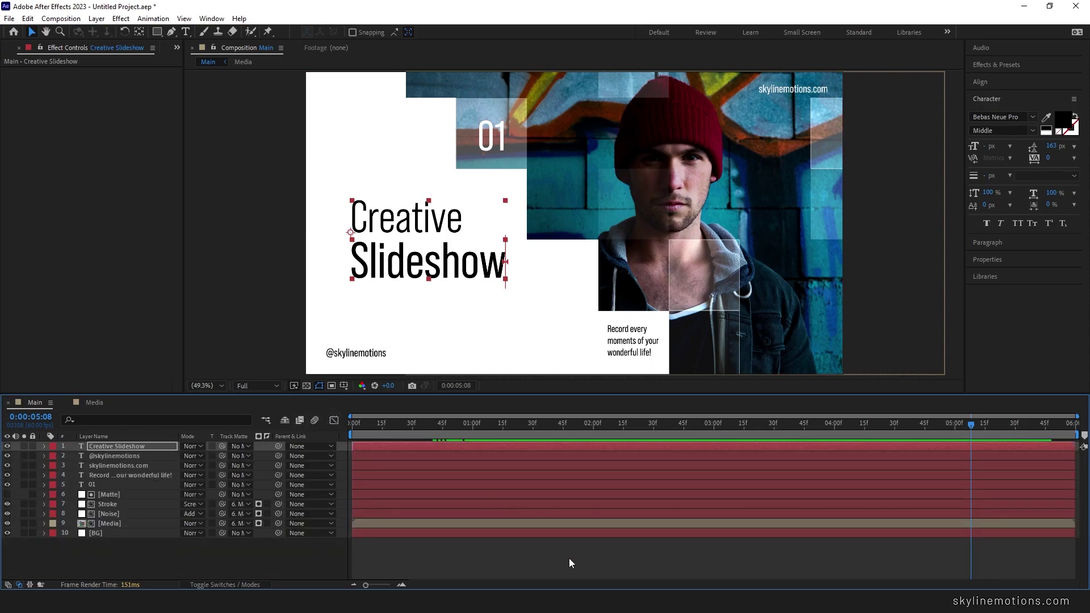
{"action": "left_click", "coordinate": [261, 557]}
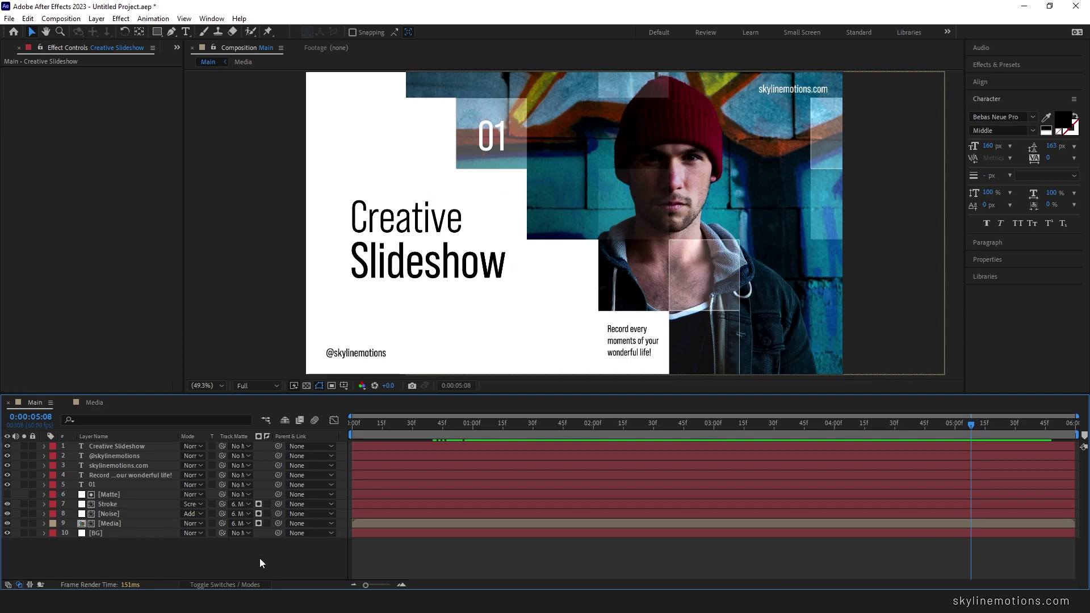
- Enable motion blur for the Main composition and all ten layers, and preview the animation
{"action": "left_click", "coordinate": [210, 584]}
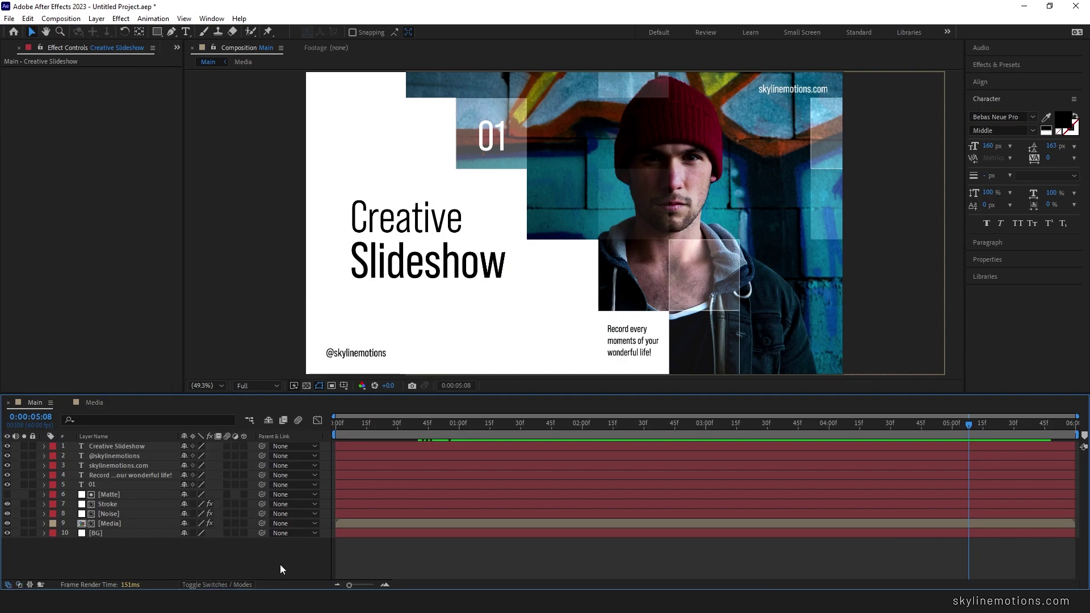
{"action": "left_click", "coordinate": [227, 446]}
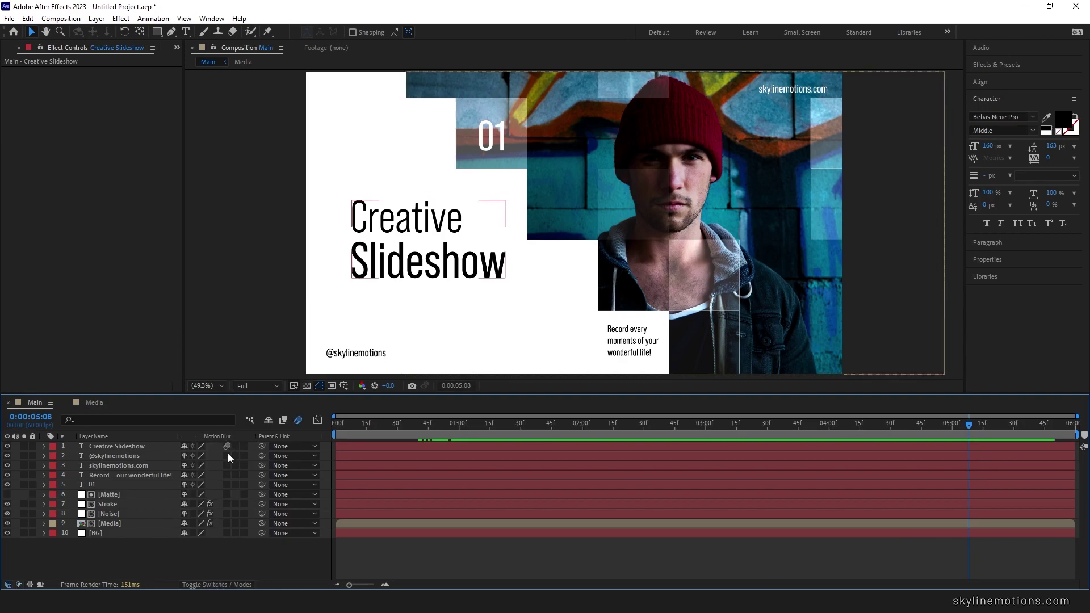
{"action": "left_click_drag", "start_coordinate": [227, 518], "coordinate": [227, 533]}
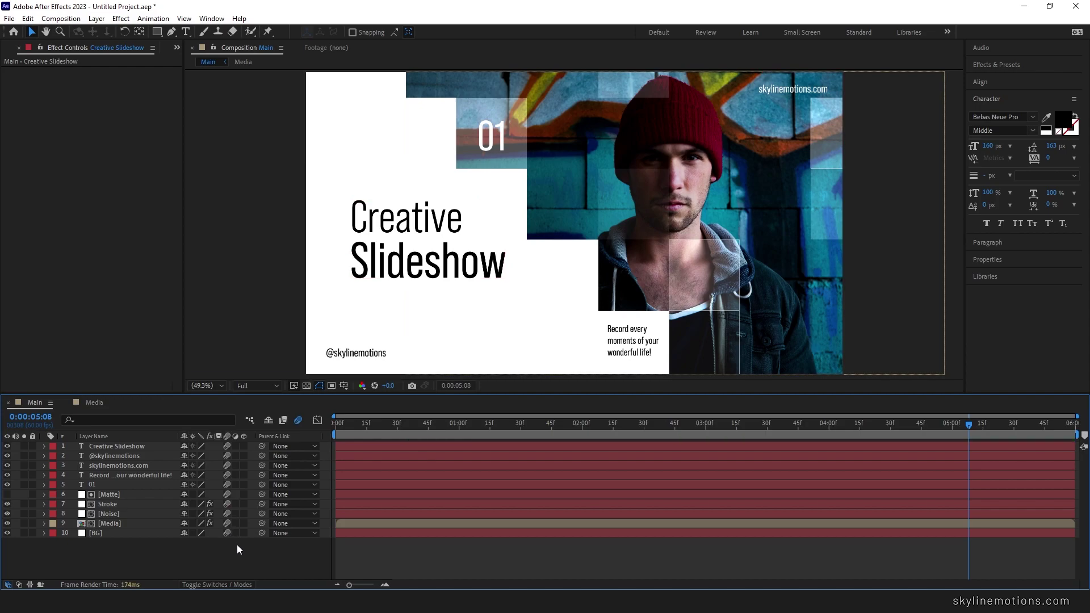
{"action": "left_click", "coordinate": [448, 425]}
{"action": "left_click_drag", "start_coordinate": [471, 430], "coordinate": [769, 419]}
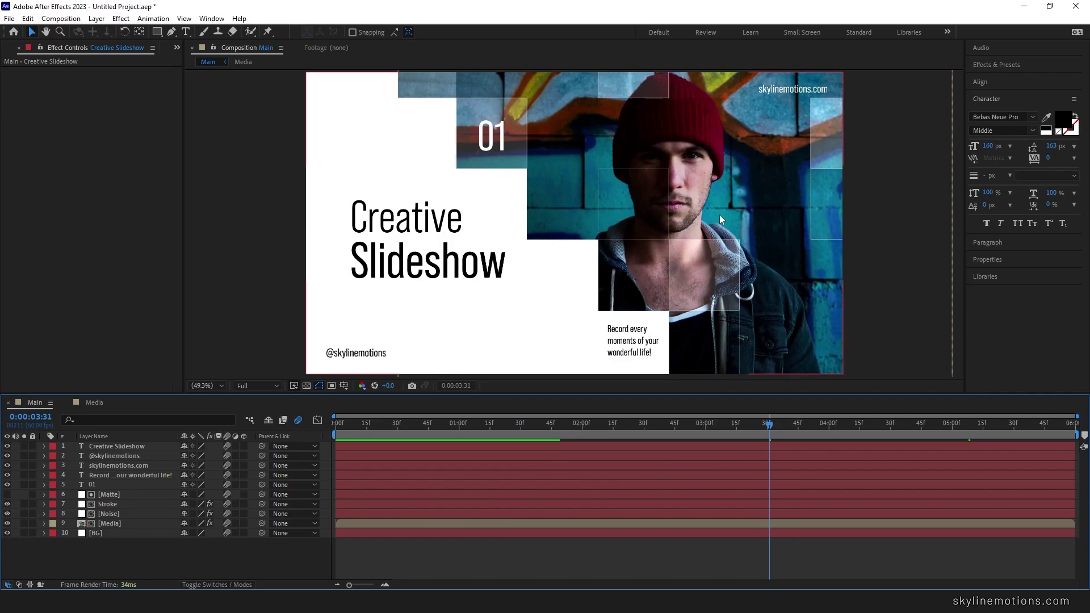
{"action": "left_click", "coordinate": [96, 403]}
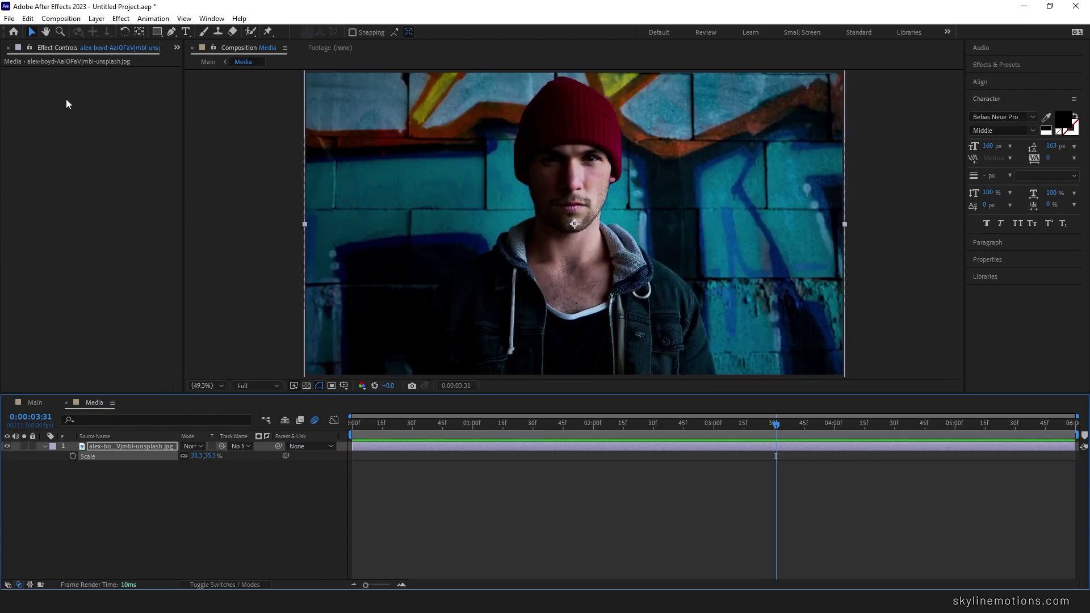
{"action": "left_click", "coordinate": [175, 45]}
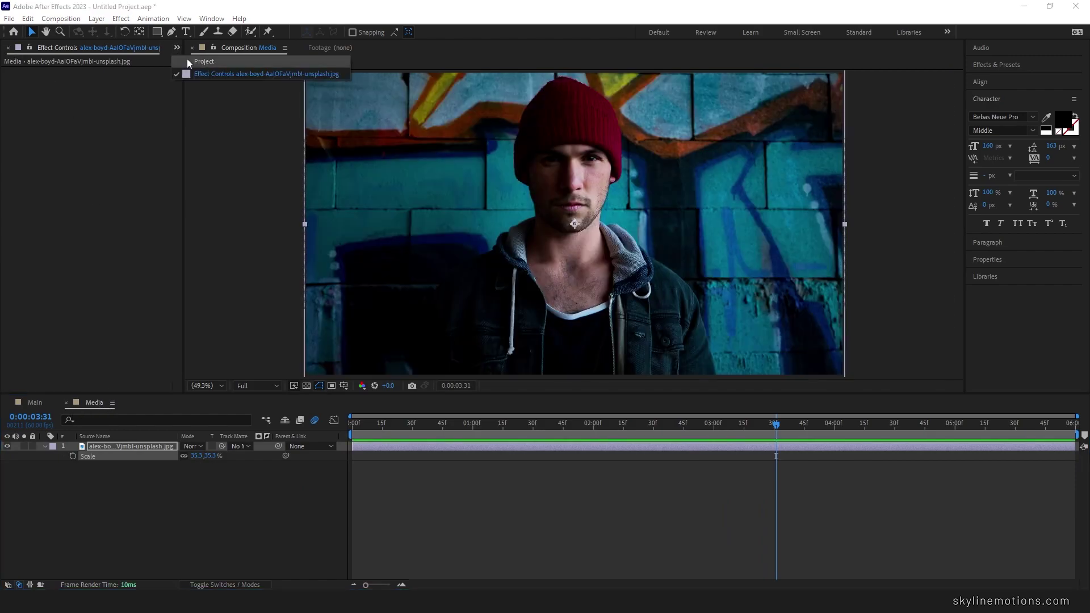
{"action": "left_click", "coordinate": [187, 59]}
{"action": "double_click", "coordinate": [64, 215]}
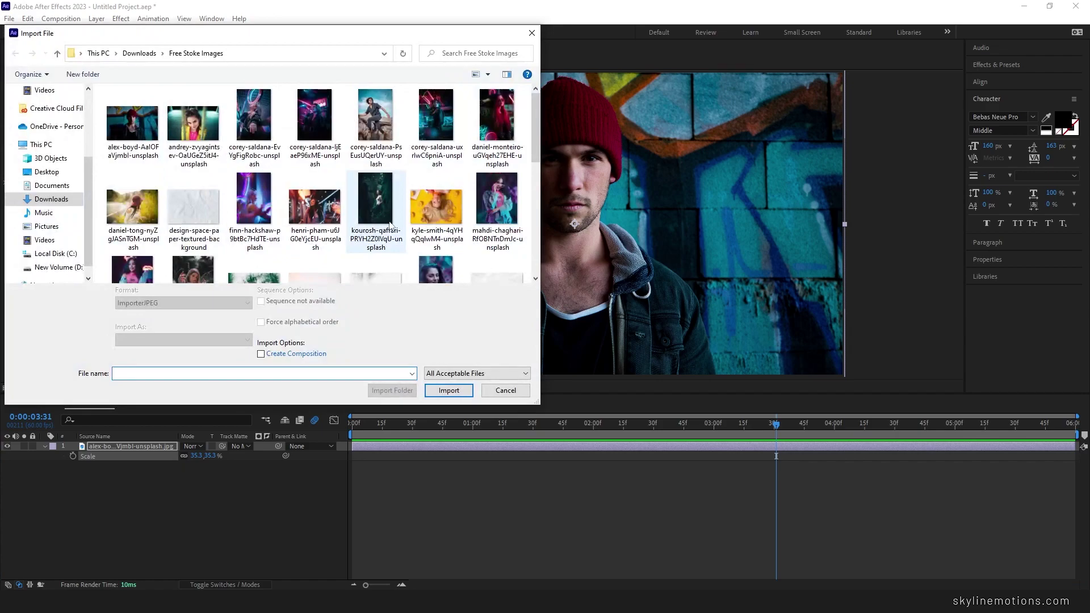
{"action": "left_click", "coordinate": [136, 54]}
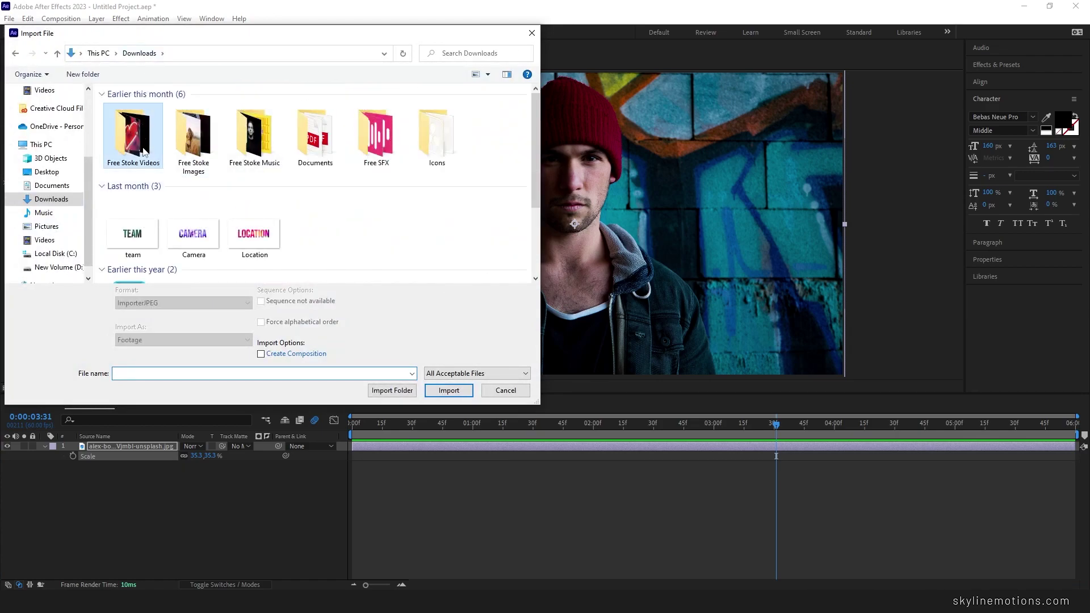
{"action": "double_click", "coordinate": [138, 126]}
{"action": "scroll", "coordinate": [404, 227], "scroll_direction": "down", "scroll_amount": 2}
{"action": "scroll", "coordinate": [404, 227], "scroll_direction": "up", "scroll_amount": 1}
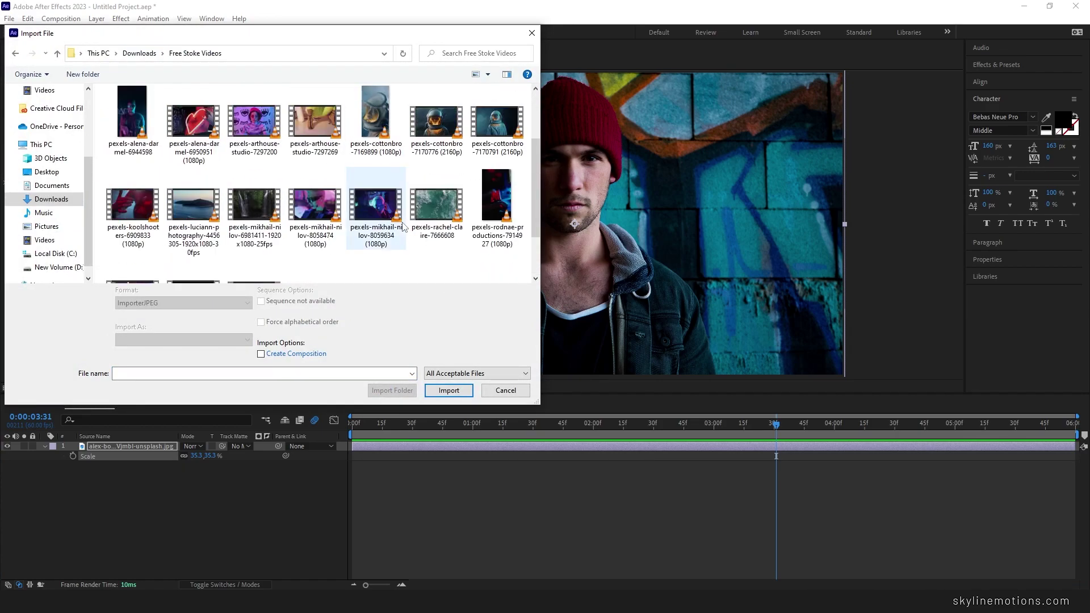
{"action": "left_click", "coordinate": [383, 213]}
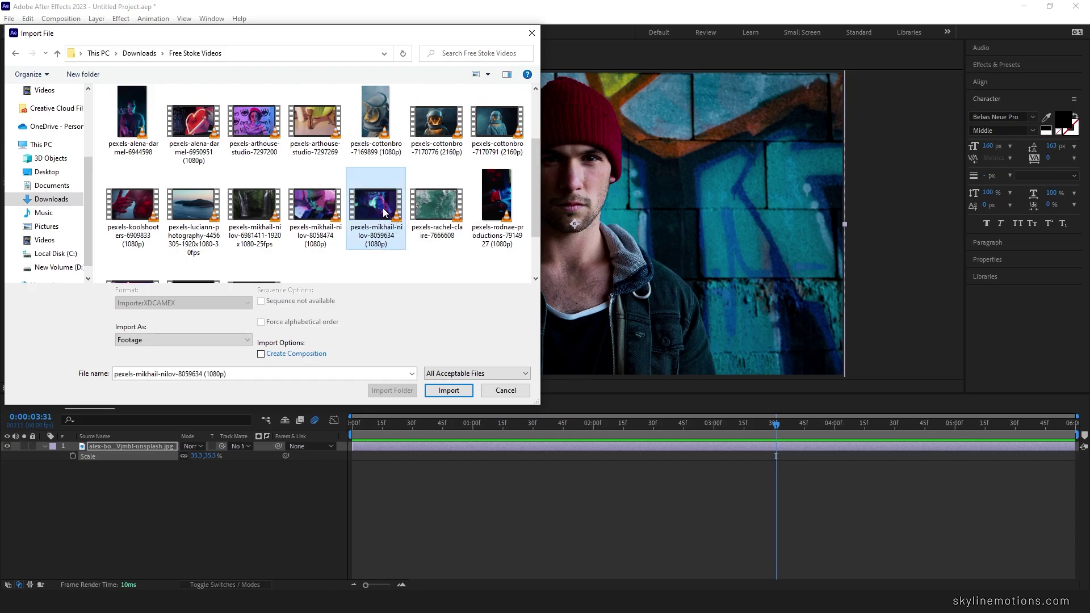
{"action": "left_click", "coordinate": [139, 224]}
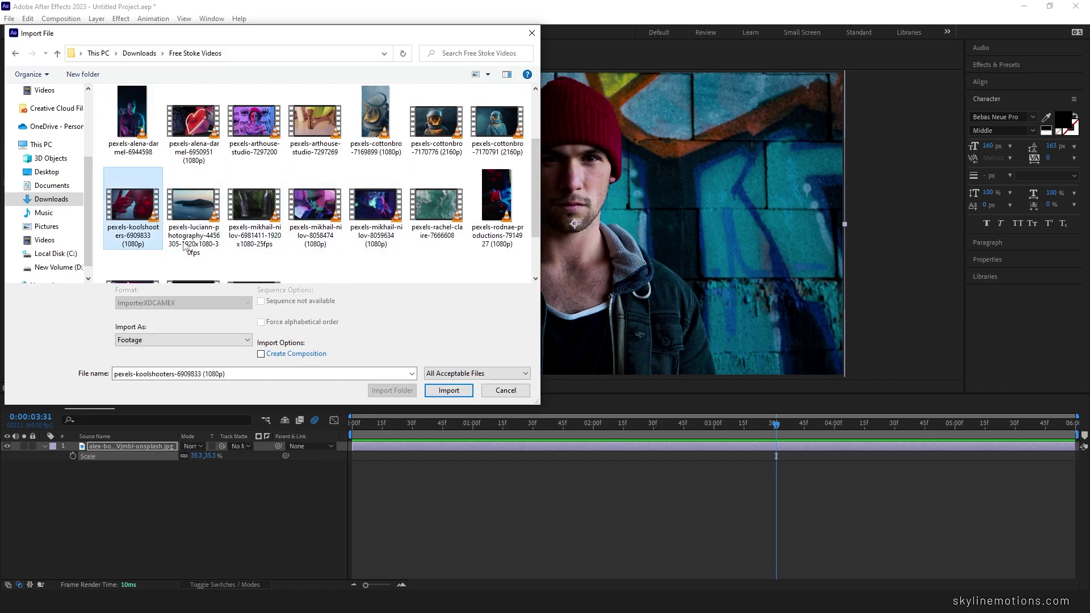
{"action": "left_click", "coordinate": [448, 390]}
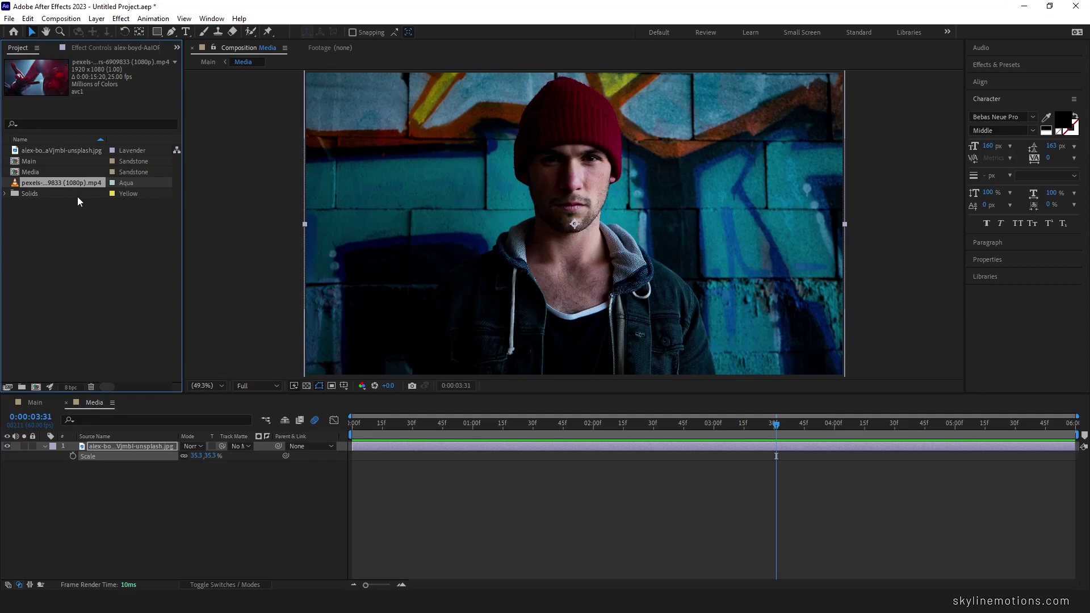
- Place the imported video above the photo in the Media composition, and scrub through the Main composition to 0:00:03:35
{"action": "left_click_drag", "start_coordinate": [59, 182], "coordinate": [108, 444]}
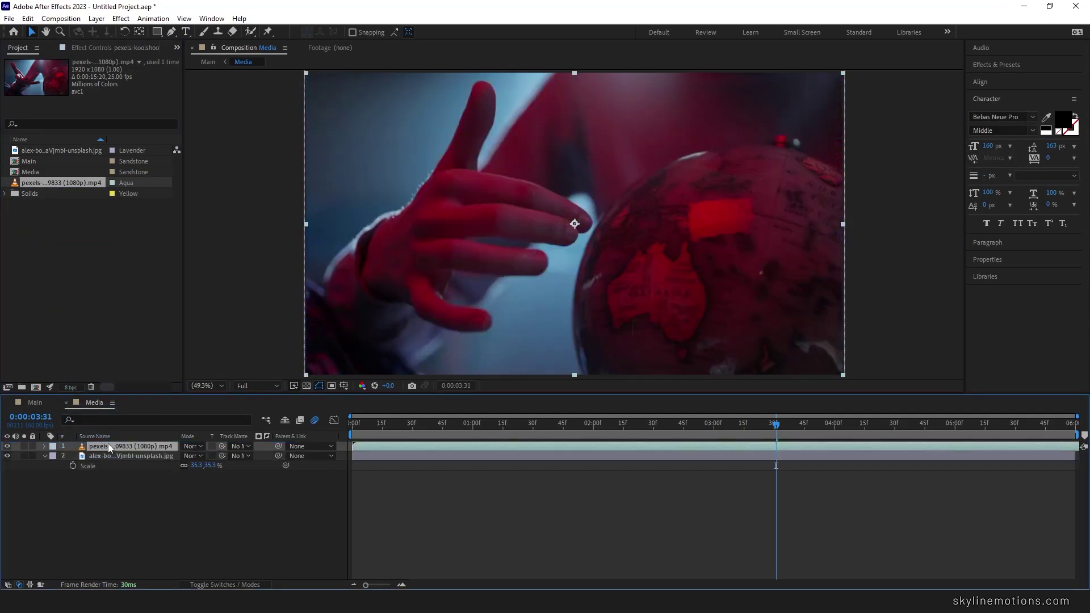
{"action": "left_click", "coordinate": [35, 403]}
{"action": "left_click_drag", "start_coordinate": [549, 422], "coordinate": [777, 428]}
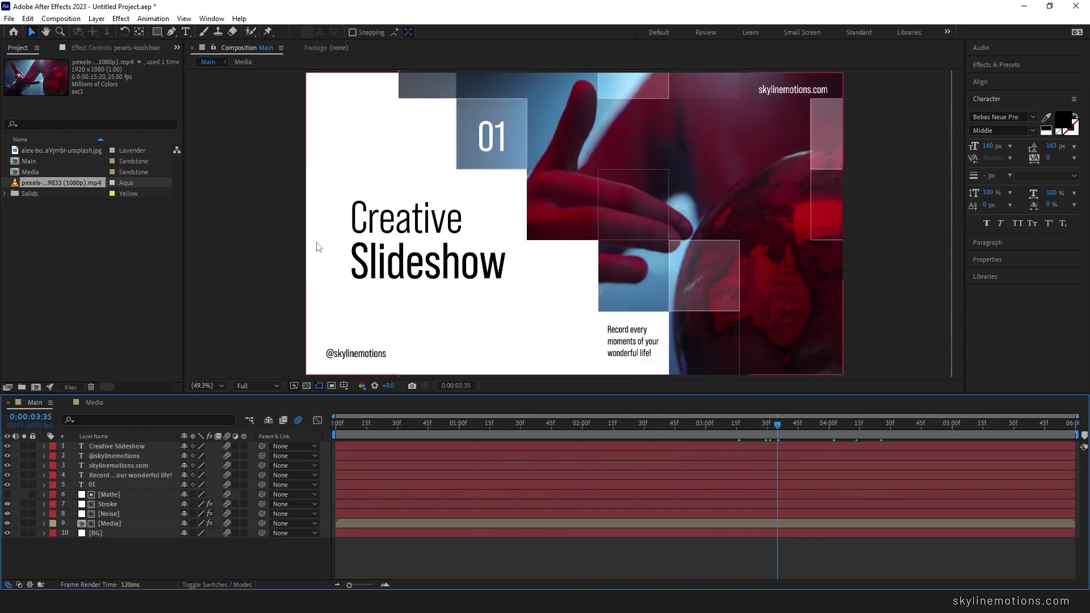
- Maximize the Main composition's viewer, fit the frame to it, and play back the slide animation with the new video
{"action": "key", "text": "grave"}
{"action": "key", "text": "shift+slash"}
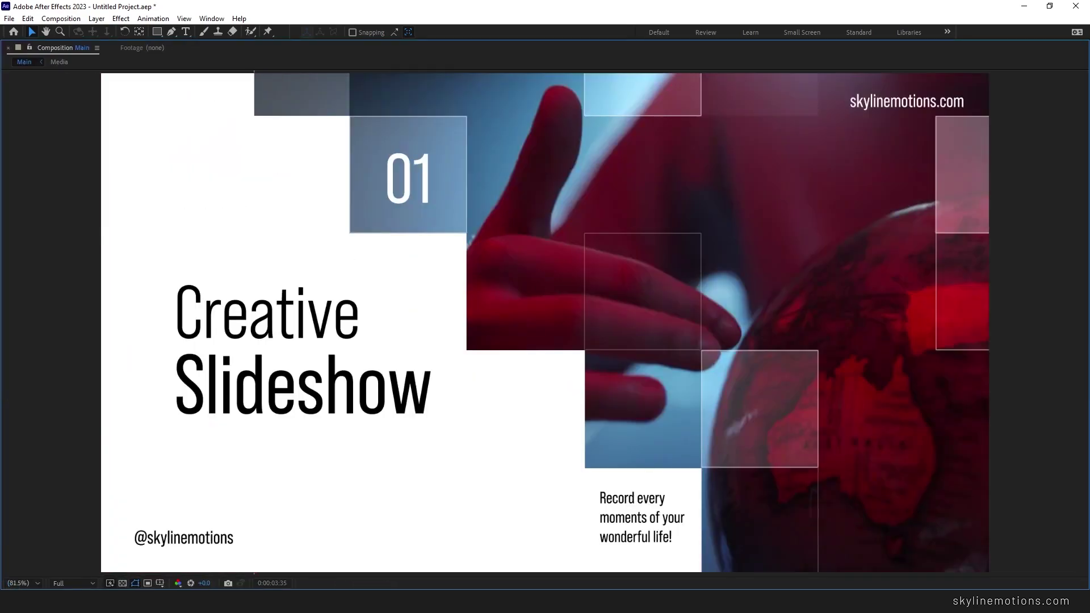
{"action": "key", "text": "space"}
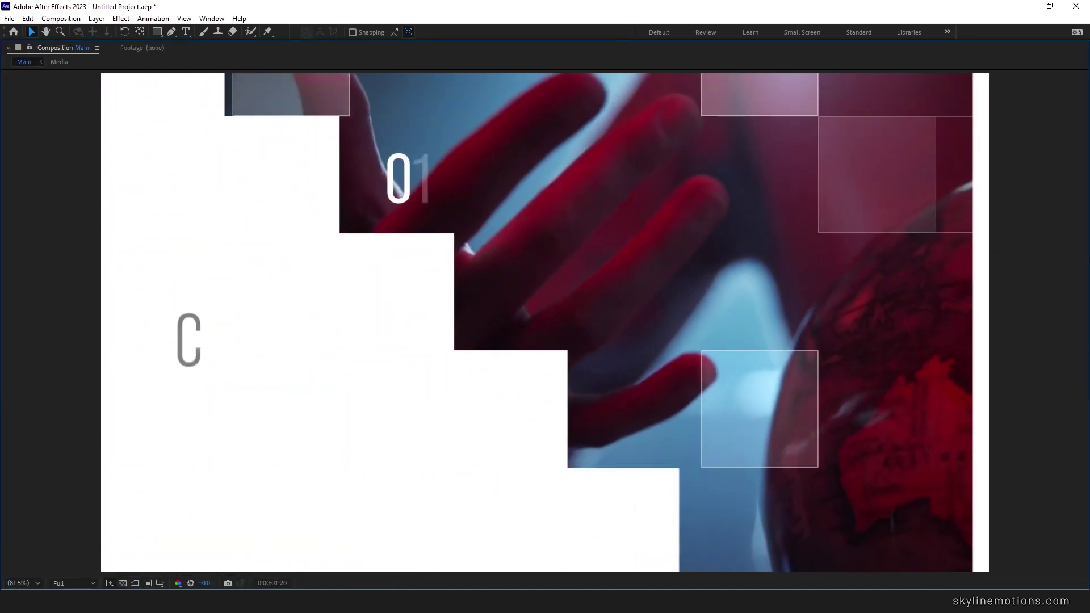